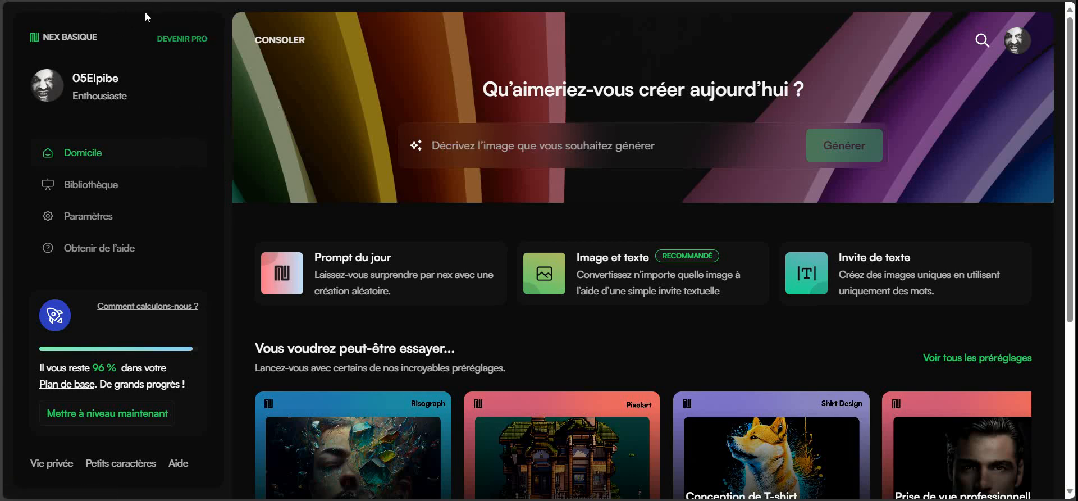
# Look over the console home page, from the prompt field down to the presets and recent collections
pyautogui.click(63, 37)
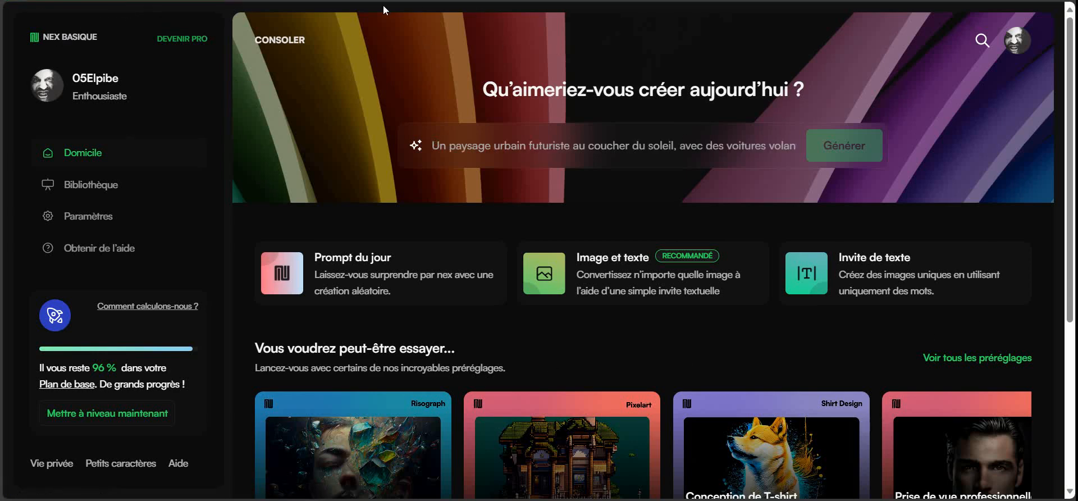
pyautogui.scroll(-4, 453, 171)
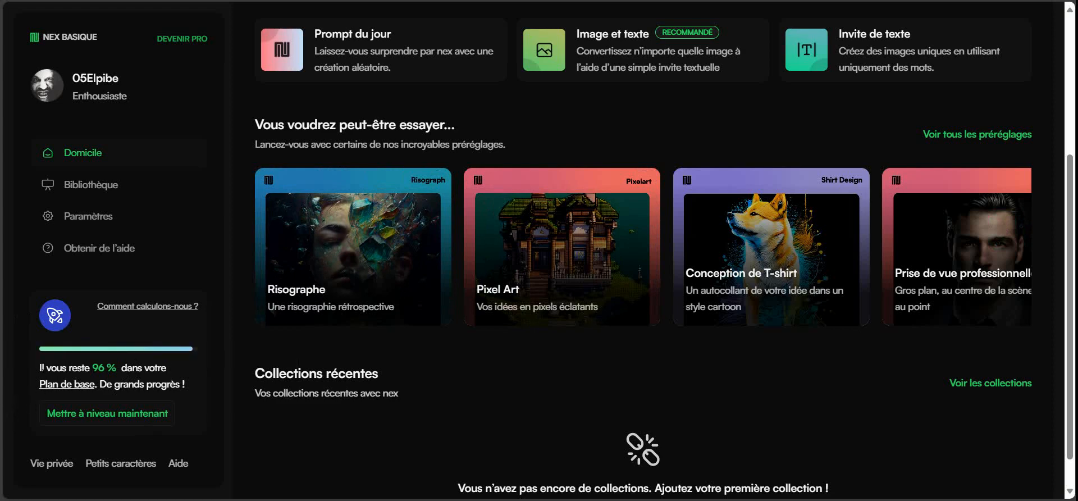
pyautogui.scroll(4, 402, 151)
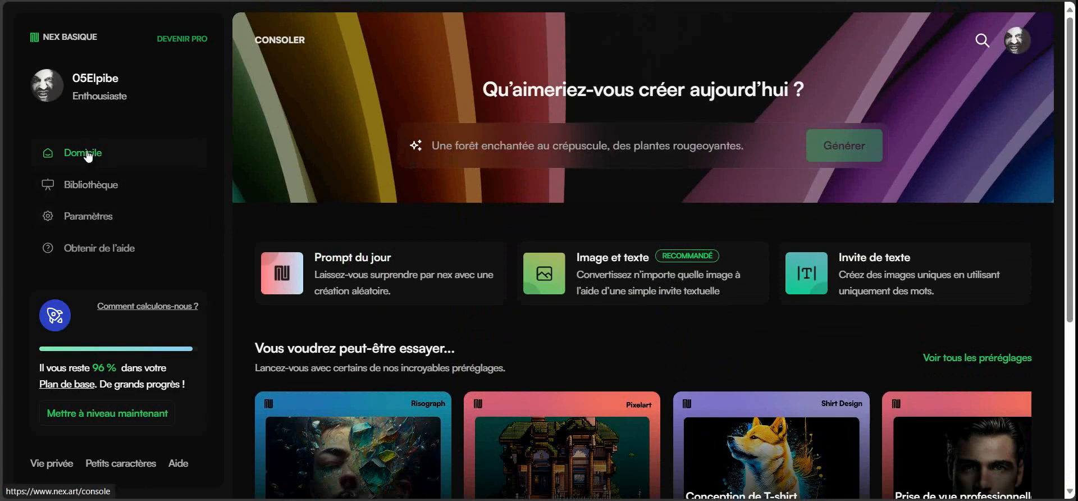
# View the history in the library and return to its collections
pyautogui.click(82, 185)
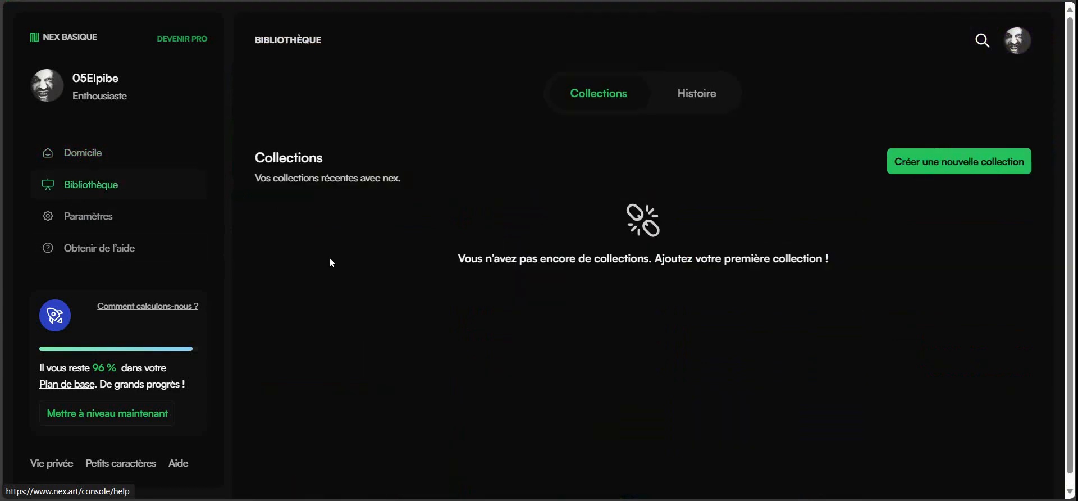
pyautogui.click(689, 95)
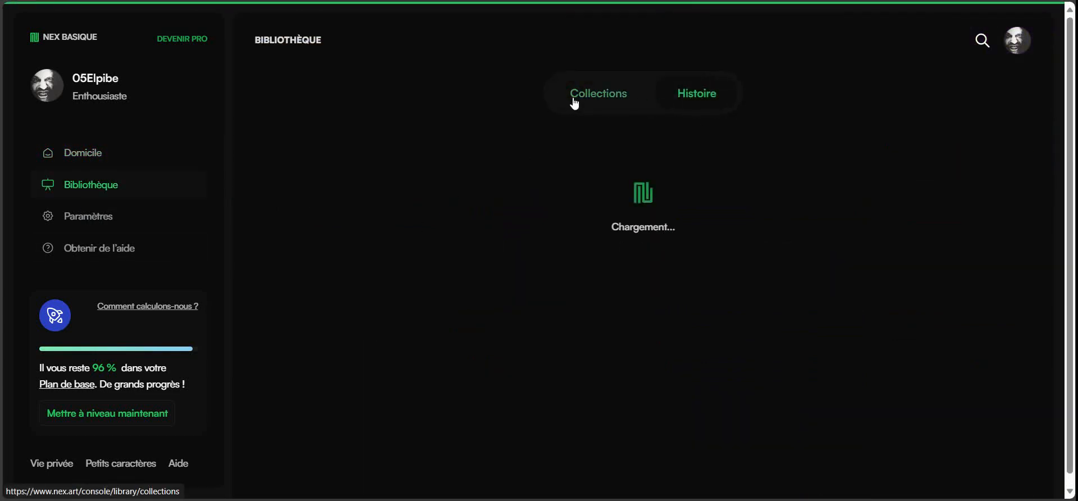
pyautogui.click(574, 101)
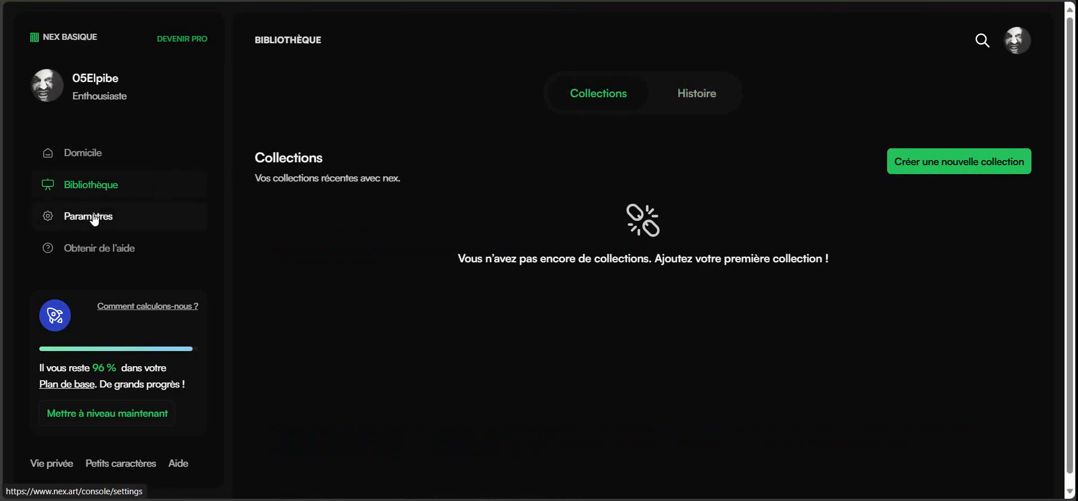
# Open the settings and review the account settings, including the profile photo, personal data and occupation choices
pyautogui.click(112, 218)
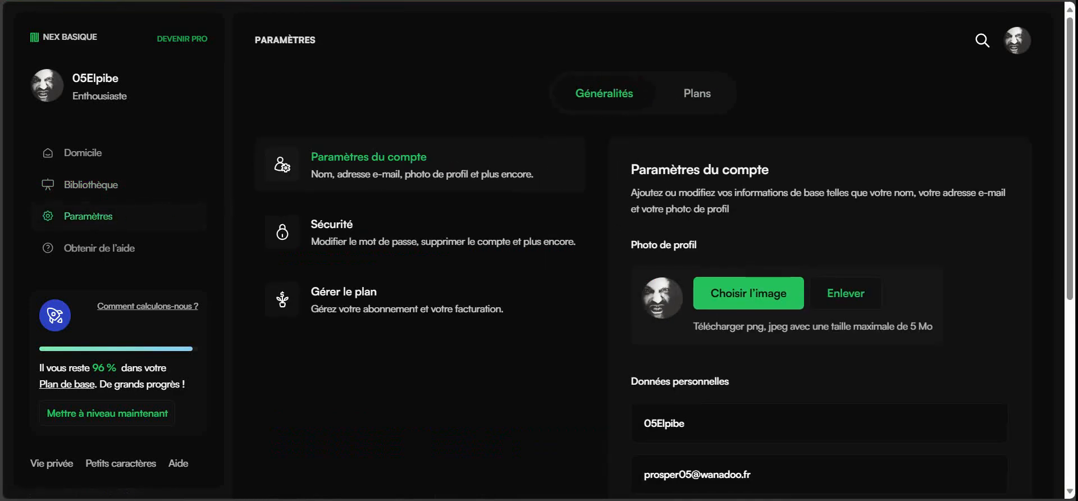
pyautogui.scroll(-4, 645, 252)
pyautogui.scroll(-2, 642, 428)
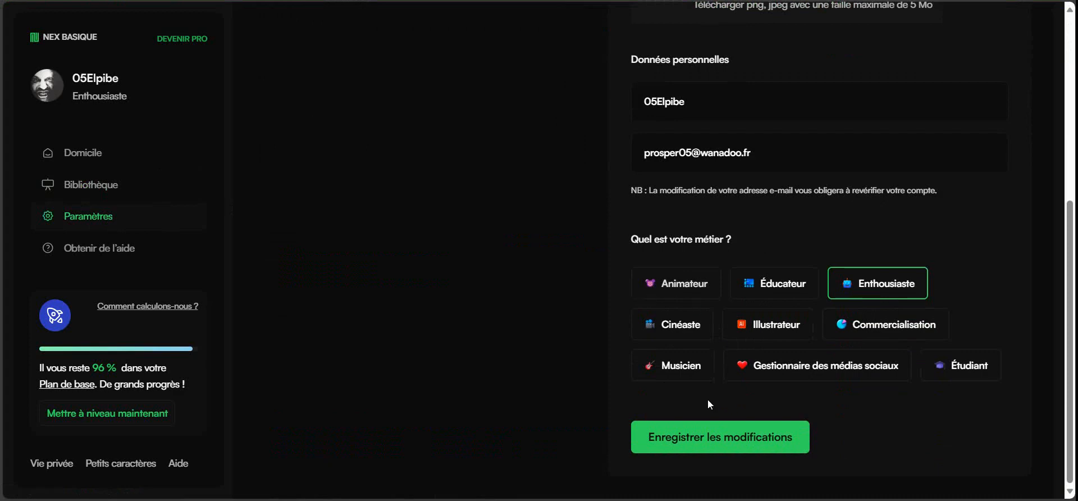
pyautogui.scroll(6, 617, 364)
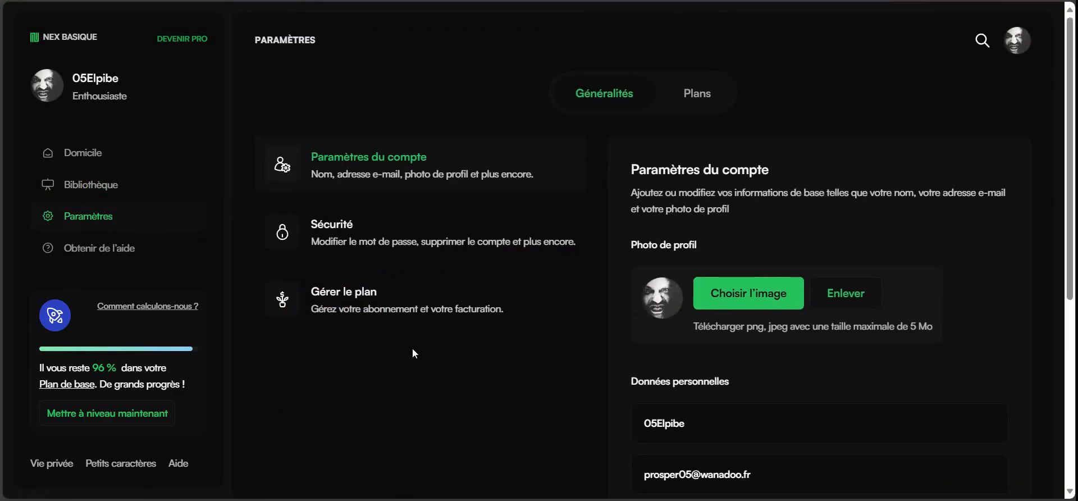
# Review the plan management settings and compare the available upgrade plans and their features
pyautogui.click(366, 312)
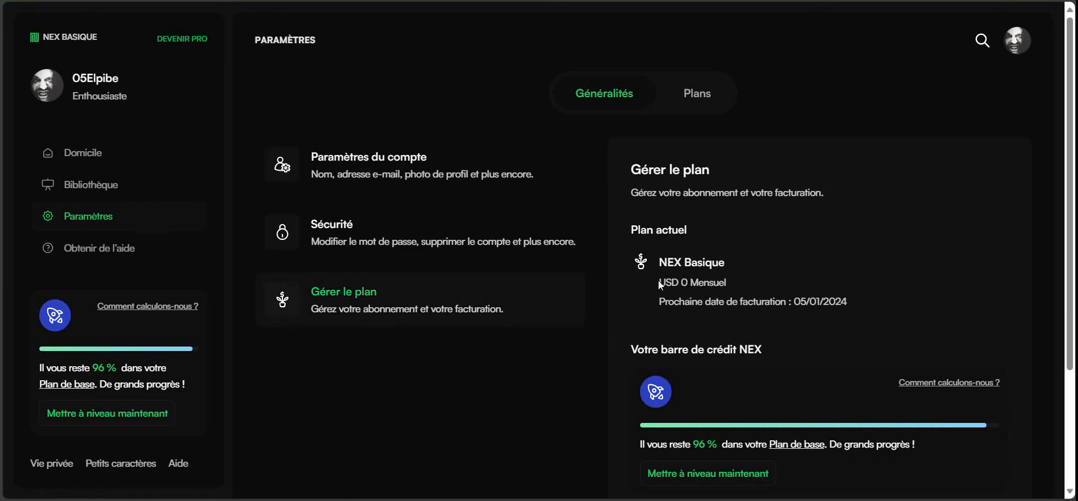
pyautogui.scroll(-3, 765, 283)
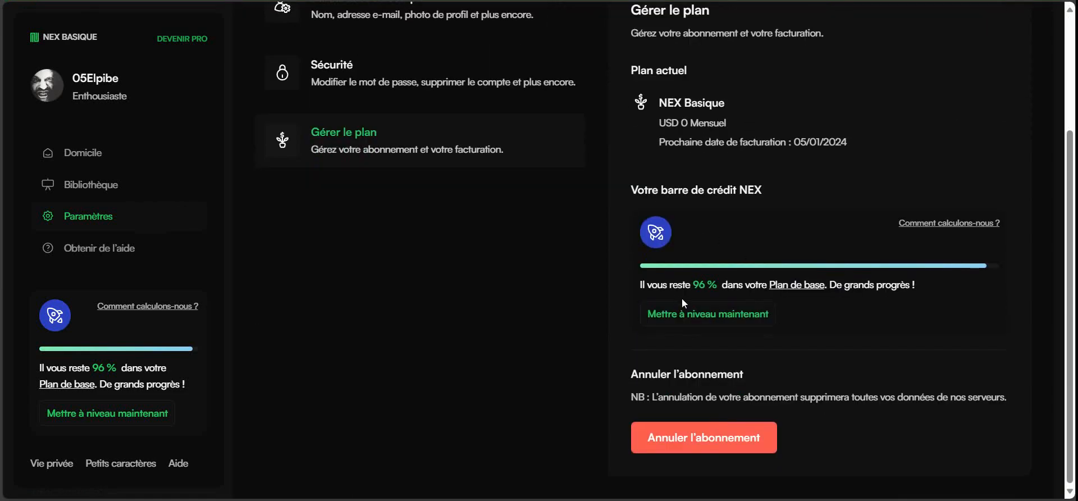
pyautogui.click(729, 315)
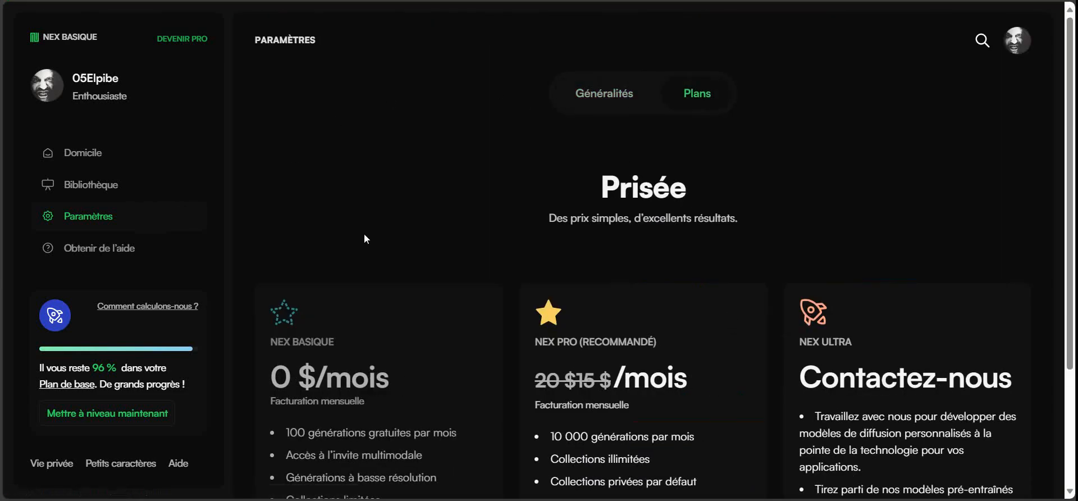
pyautogui.scroll(-3, 388, 220)
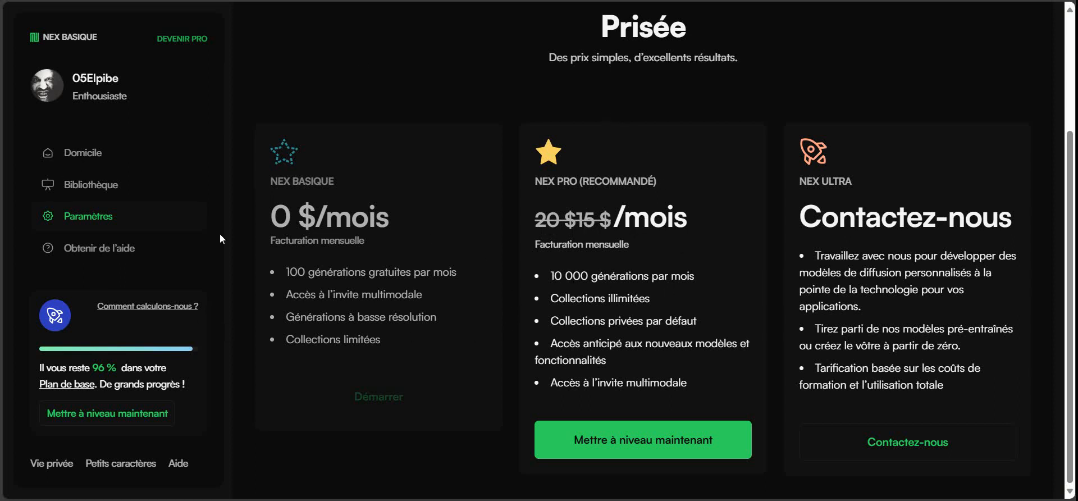
# View the help page and the Prompt du jour generator, returning to the home page
pyautogui.click(55, 252)
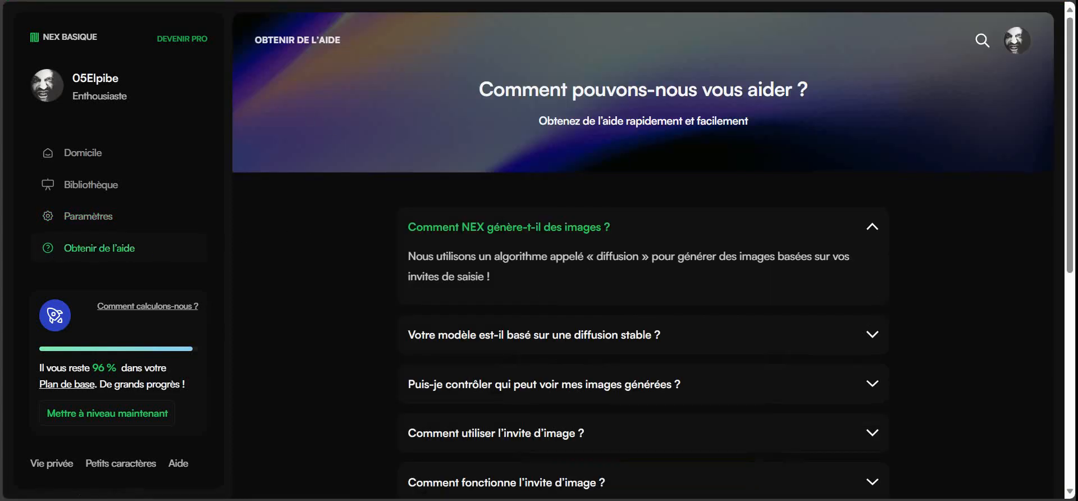
pyautogui.click(87, 159)
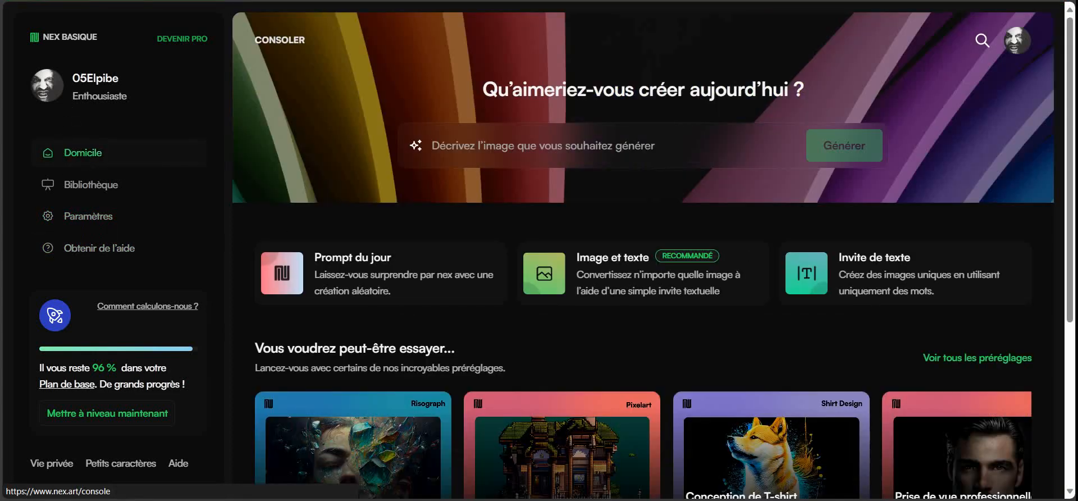
pyautogui.scroll(-1, 428, 100)
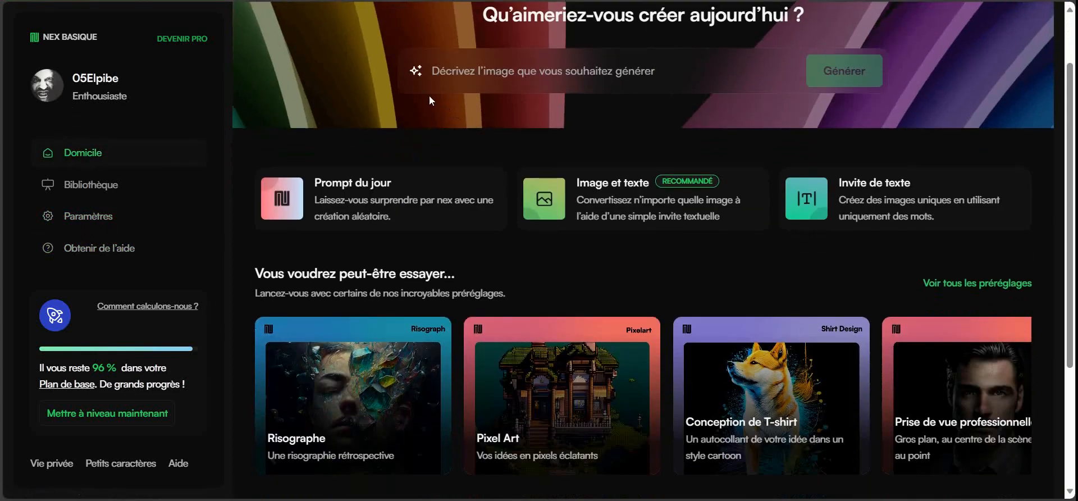
pyautogui.click(352, 203)
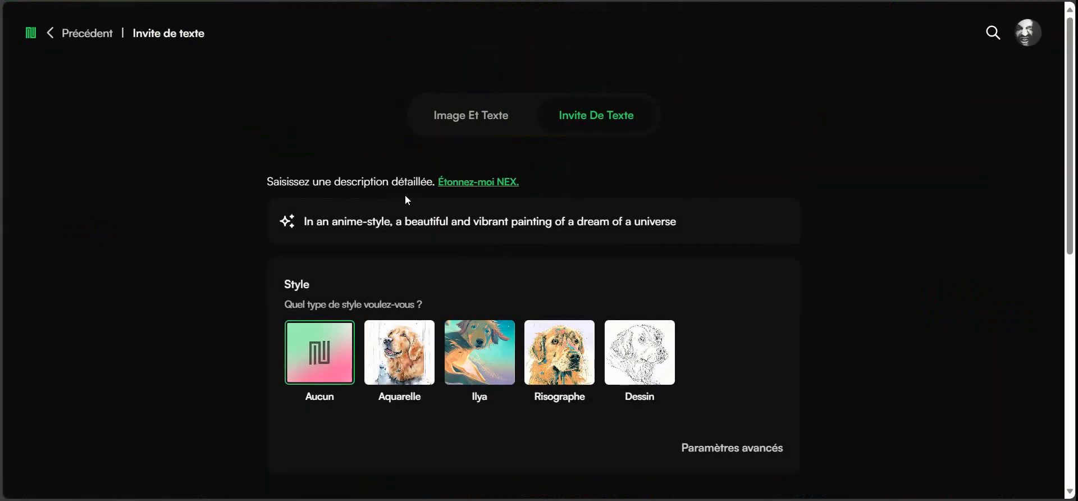
pyautogui.click(31, 34)
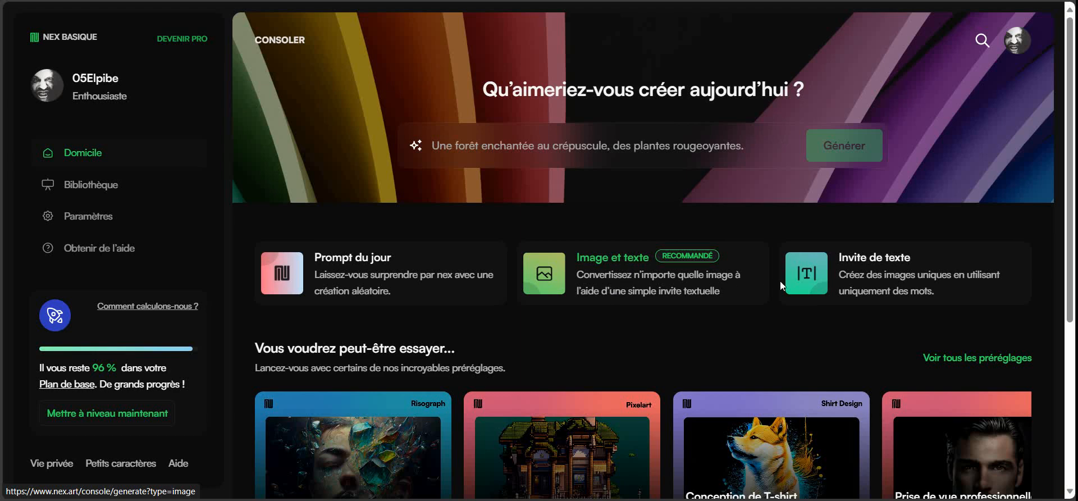
# Browse the complete collection of presets from beginning to end and close it
pyautogui.scroll(-3, 872, 272)
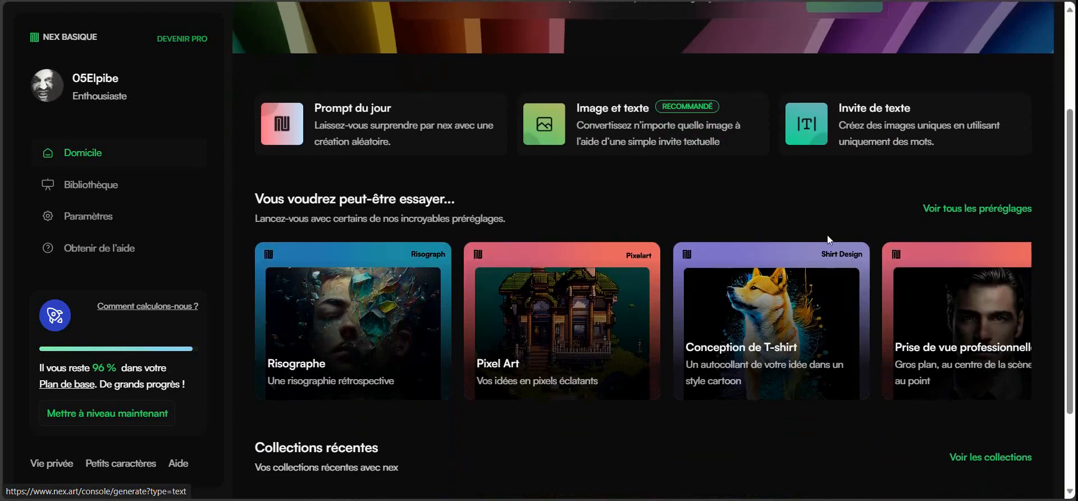
pyautogui.click(983, 209)
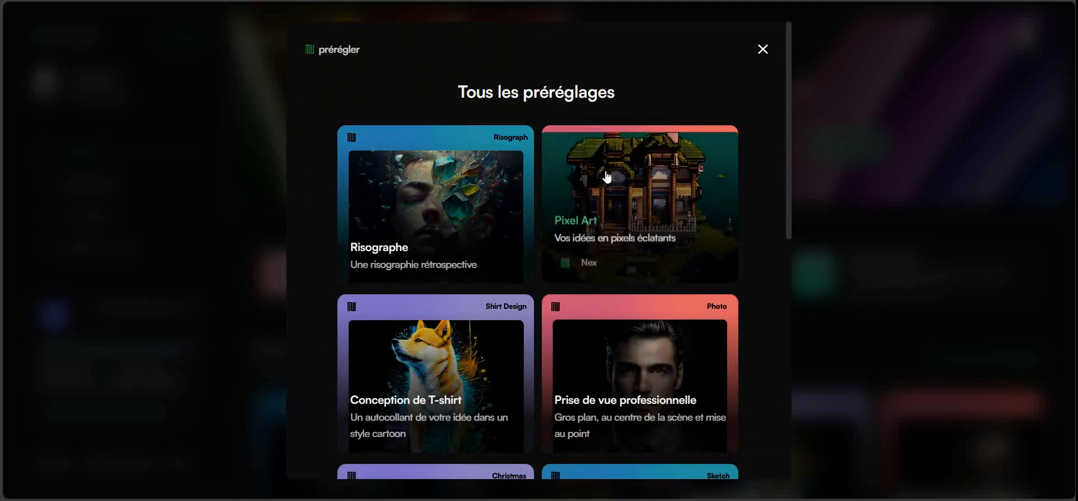
pyautogui.scroll(-2, 607, 176)
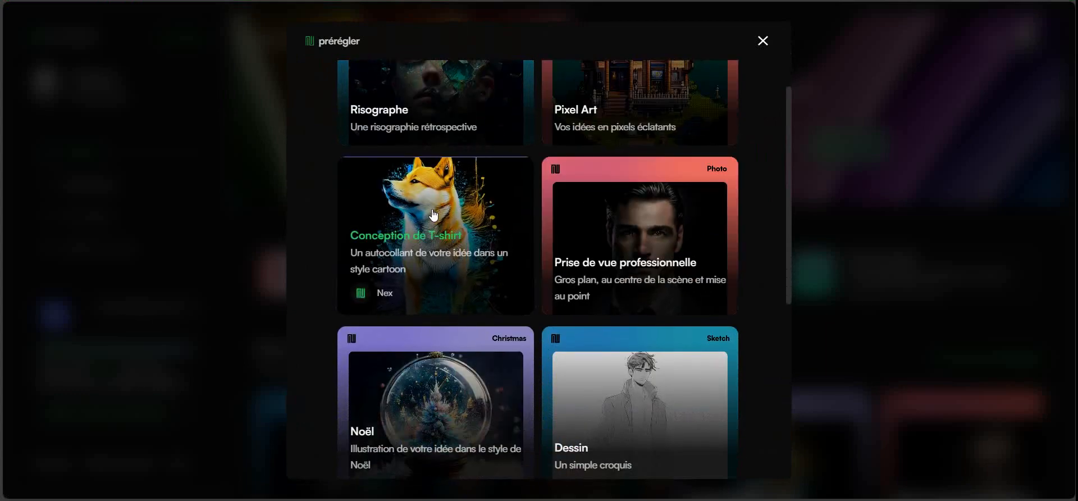
pyautogui.scroll(-2, 382, 209)
pyautogui.scroll(-1, 382, 209)
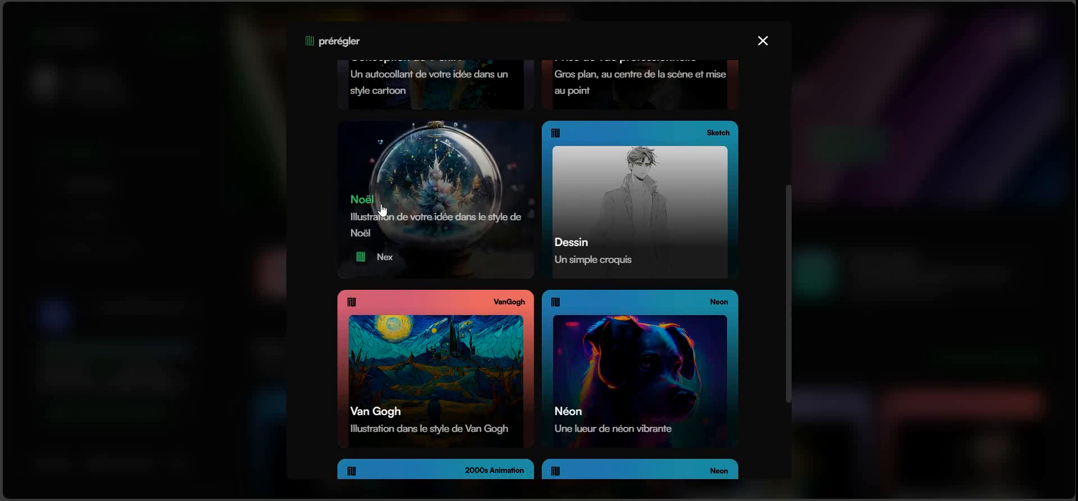
pyautogui.scroll(-2, 603, 213)
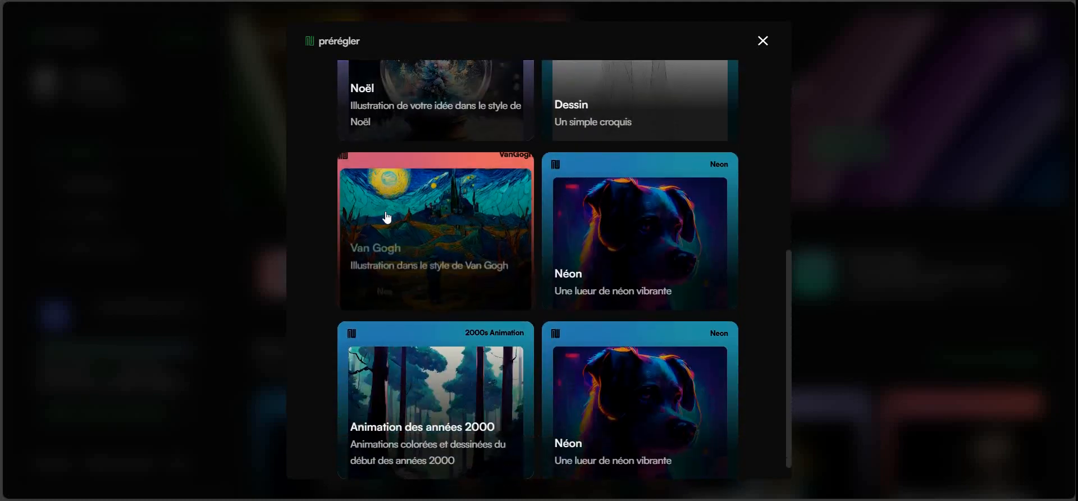
pyautogui.scroll(-1, 376, 216)
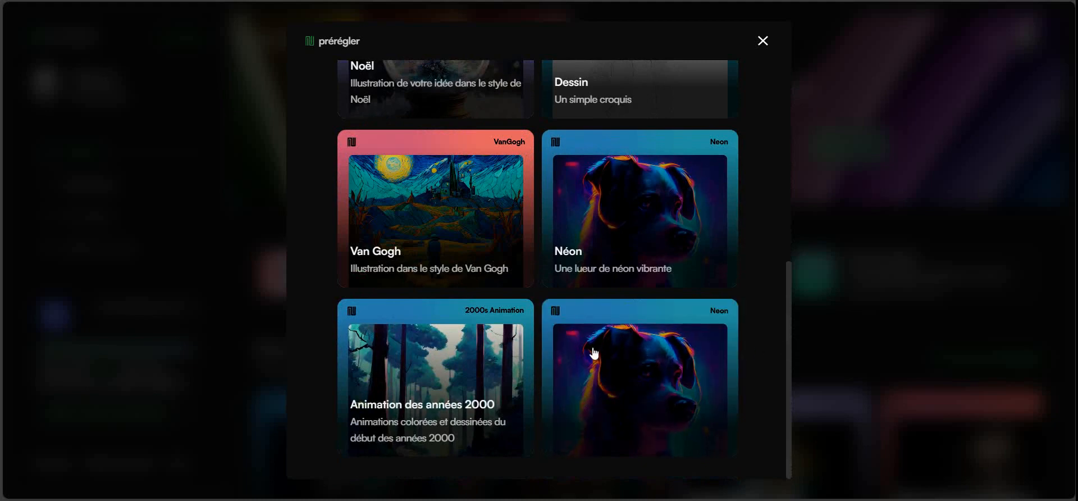
pyautogui.scroll(4, 649, 329)
pyautogui.scroll(3, 646, 285)
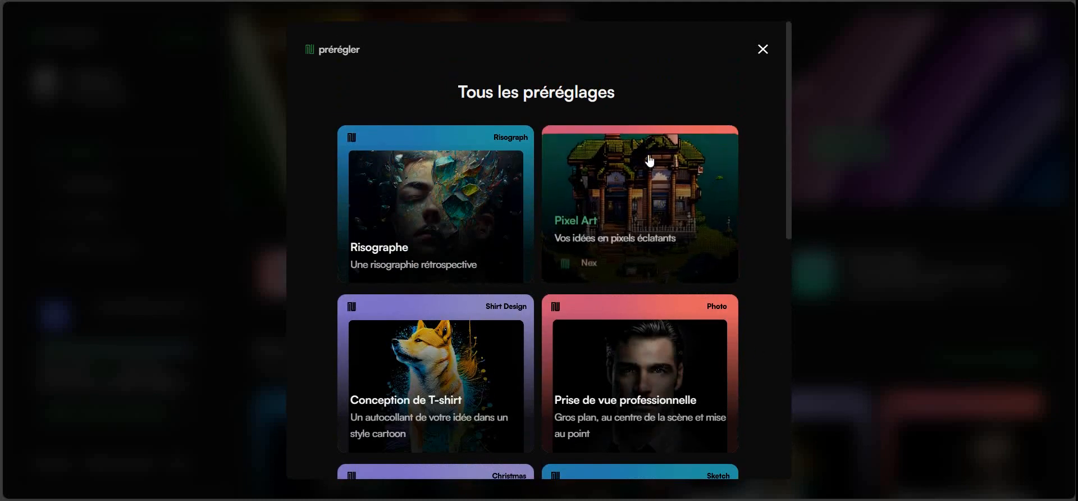
pyautogui.click(762, 43)
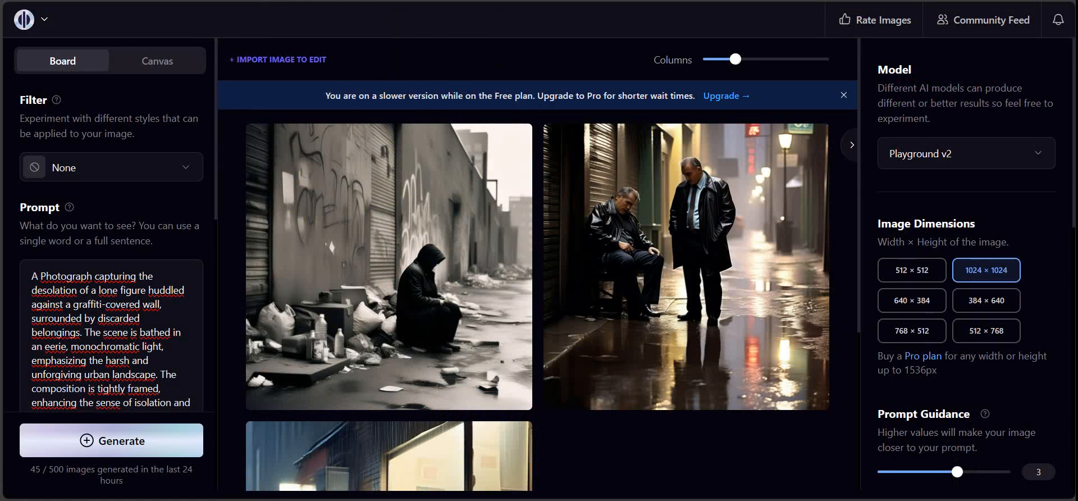
# Switch back to the NEX console and read the help answer on whether the model is based on Stable Diffusion
pyautogui.click(247, 2)
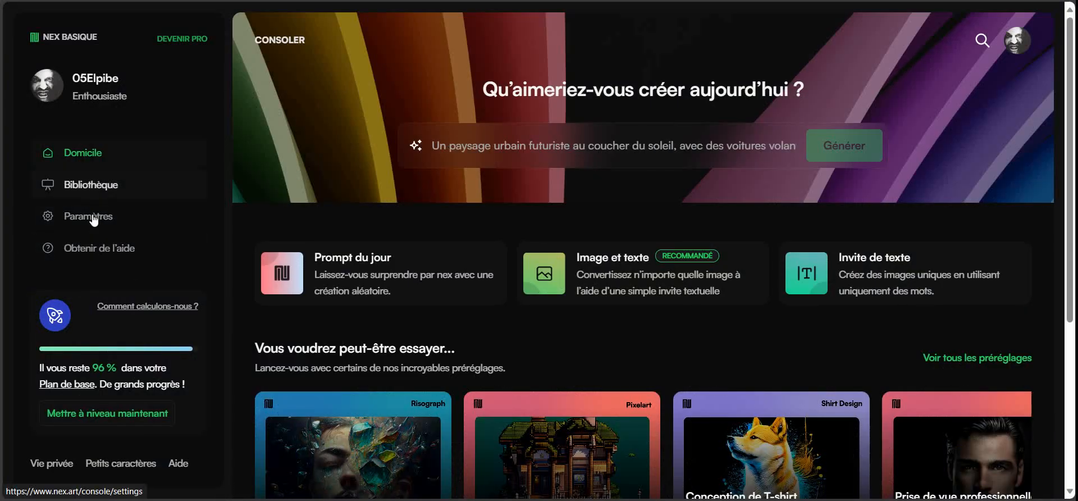
pyautogui.click(91, 252)
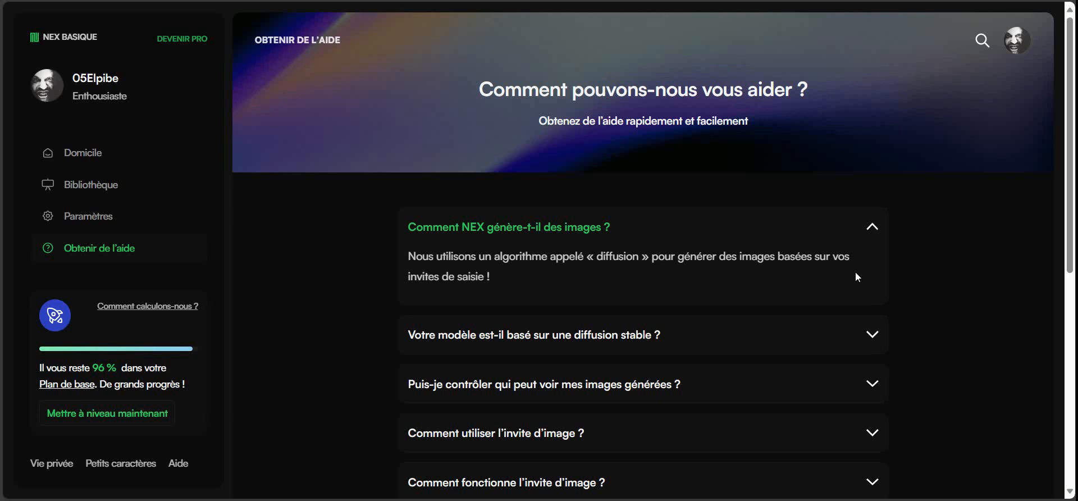
pyautogui.click(873, 336)
pyautogui.scroll(-2, 510, 241)
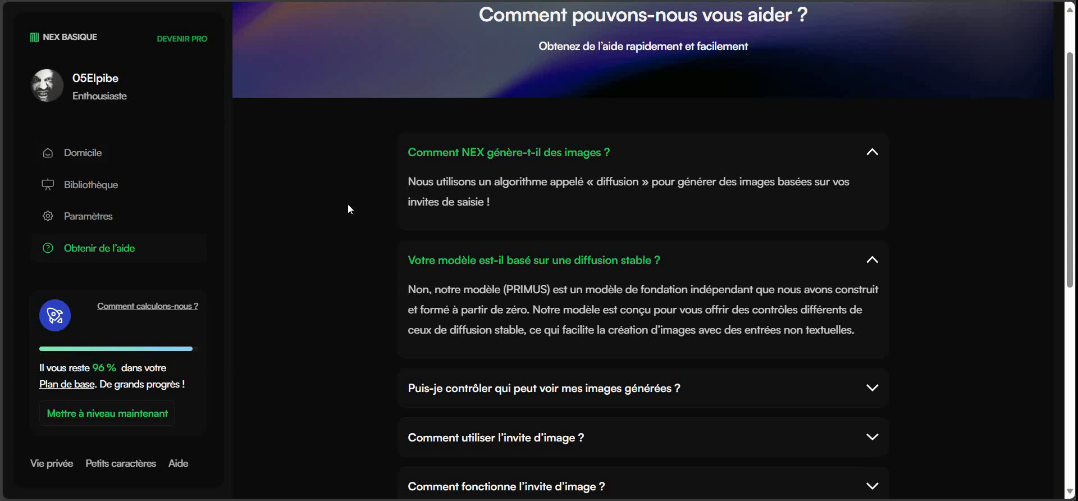
# Return to the NEX home page and copy the prompt "Ink forms from words into a humanoid form" from the Leonardo image details
pyautogui.click(71, 38)
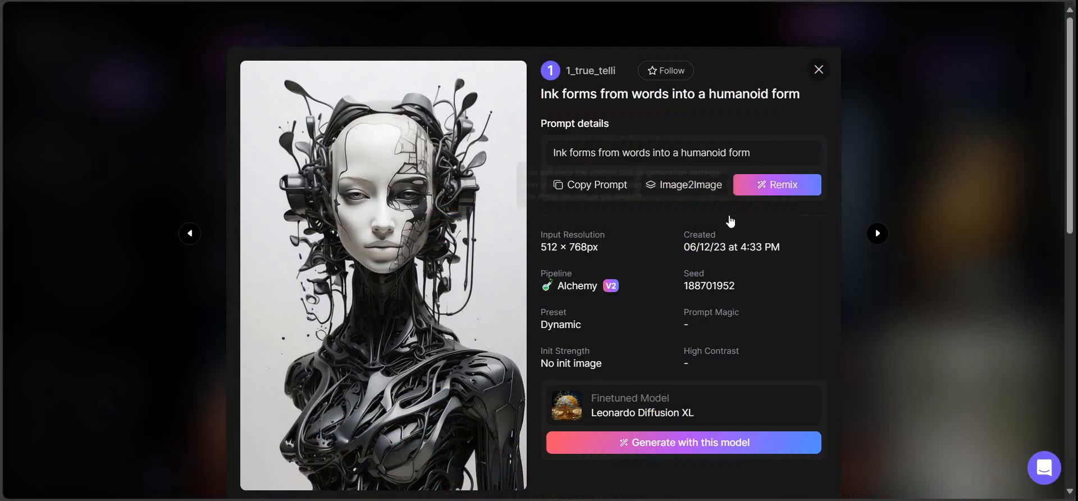
pyautogui.click(604, 186)
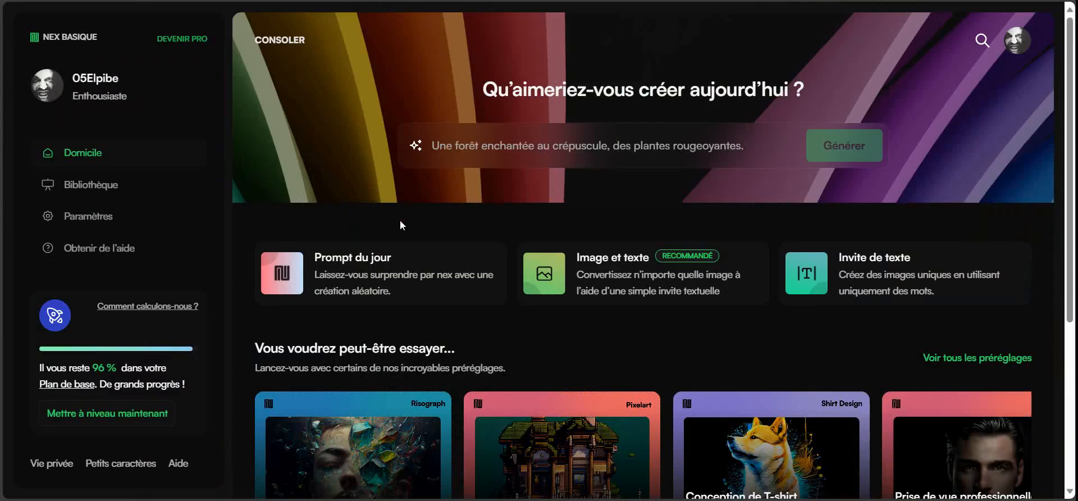
# Generate images with the Risographe preset from the copied prompt "Ink forms from words into a humanoid form"
pyautogui.scroll(-3, 400, 225)
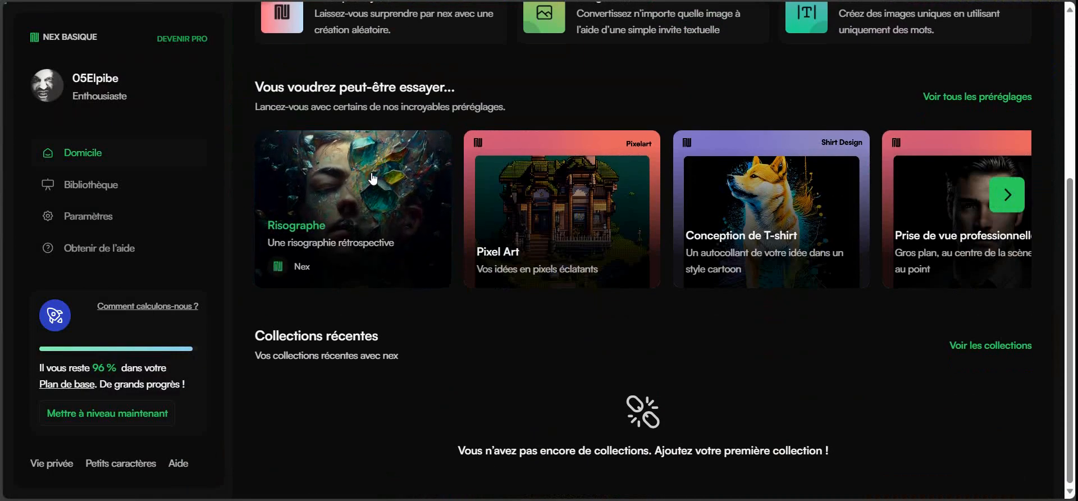
pyautogui.click(373, 178)
pyautogui.click(306, 221)
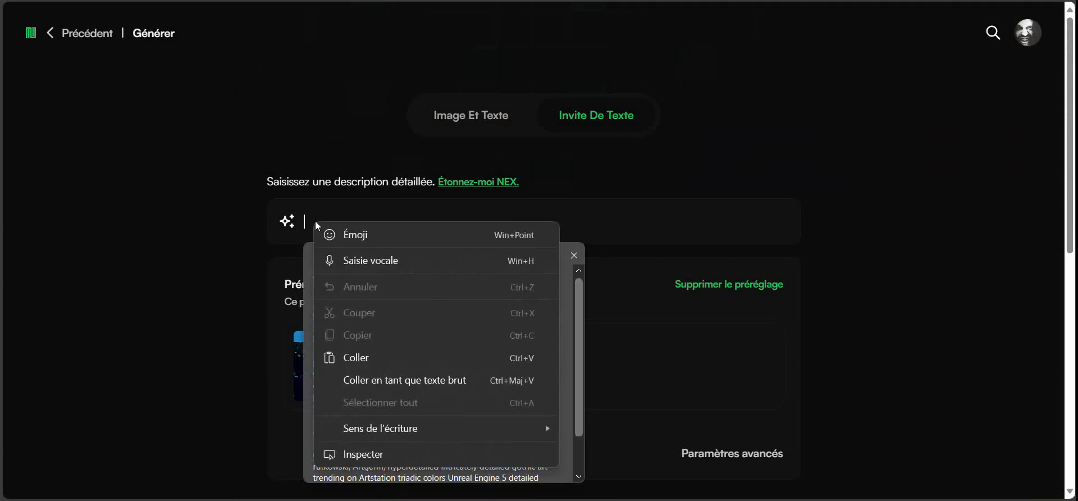
pyautogui.click(374, 356)
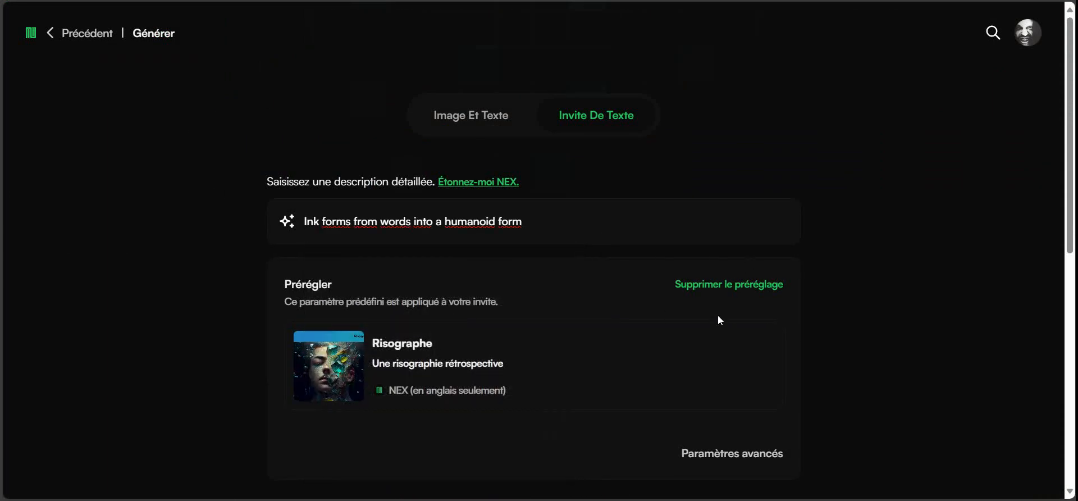
pyautogui.scroll(-4, 717, 320)
pyautogui.click(776, 308)
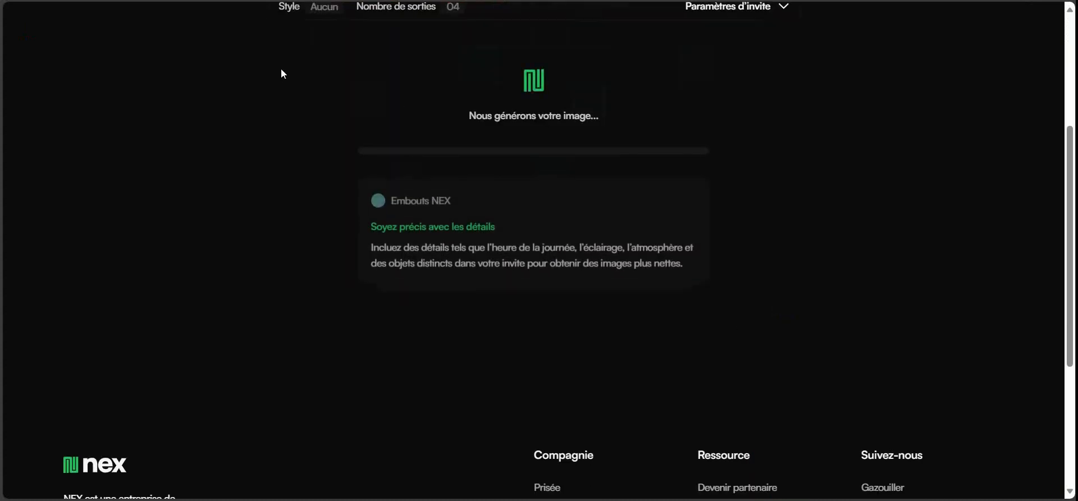
# View the four generated humanoid images enlarged one after another and close the viewer
pyautogui.scroll(1, 183, 191)
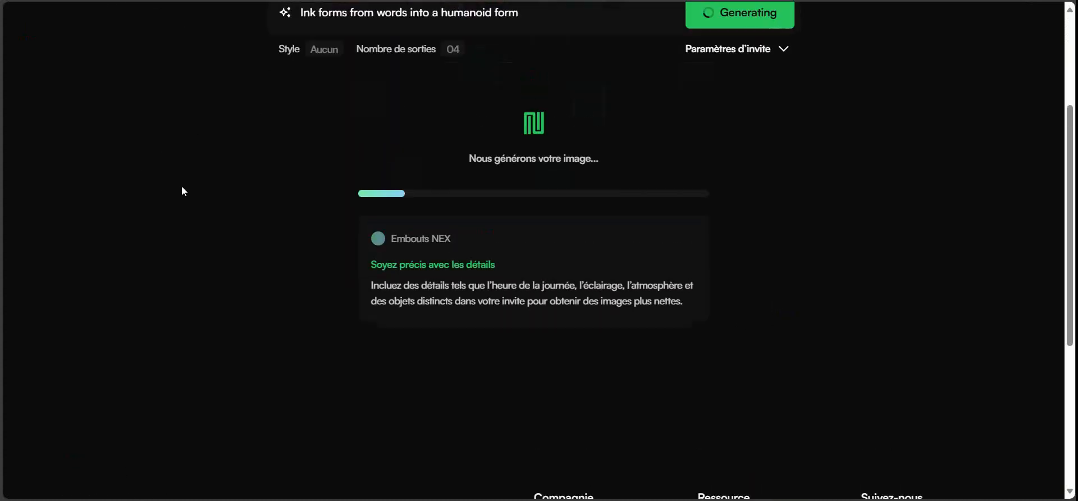
pyautogui.scroll(1, 182, 186)
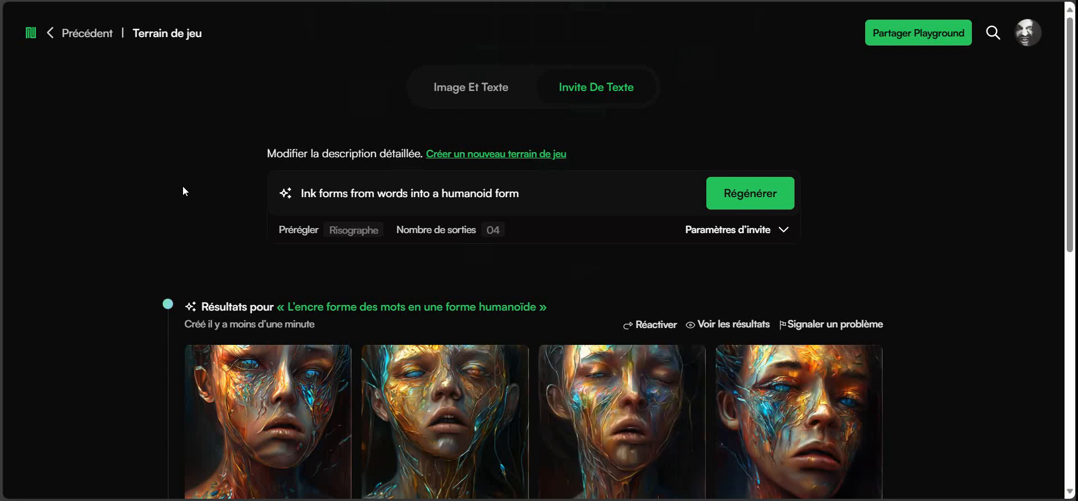
pyautogui.scroll(-4, 223, 208)
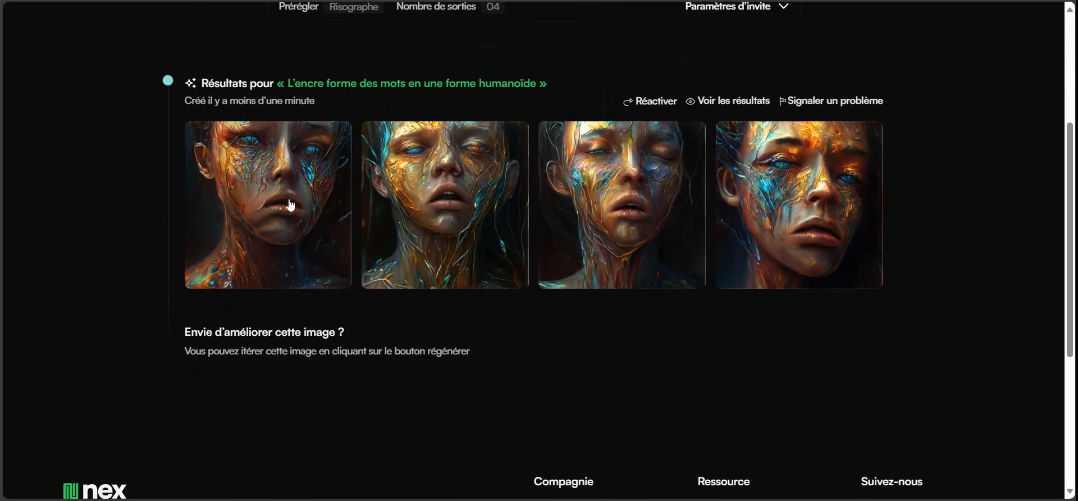
pyautogui.click(310, 211)
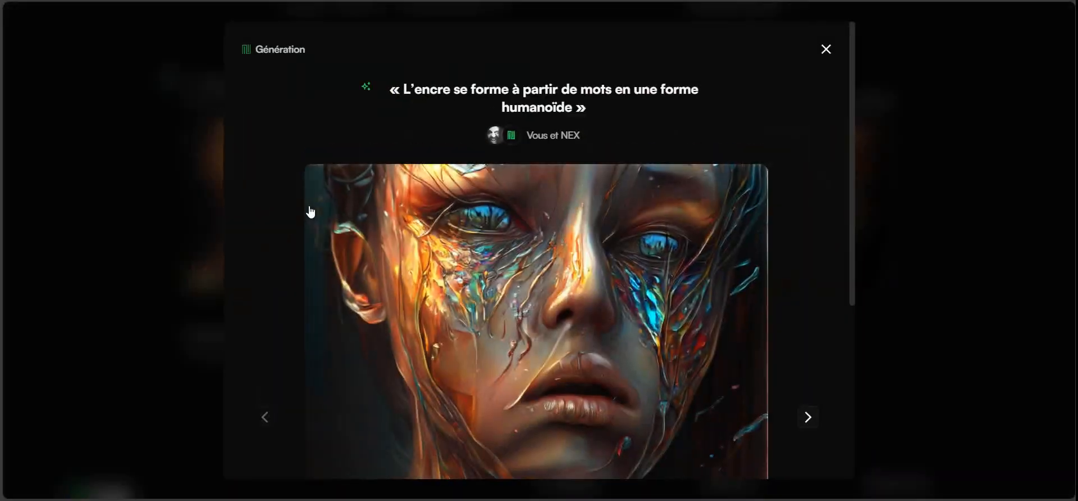
pyautogui.scroll(-4, 345, 198)
pyautogui.click(808, 211)
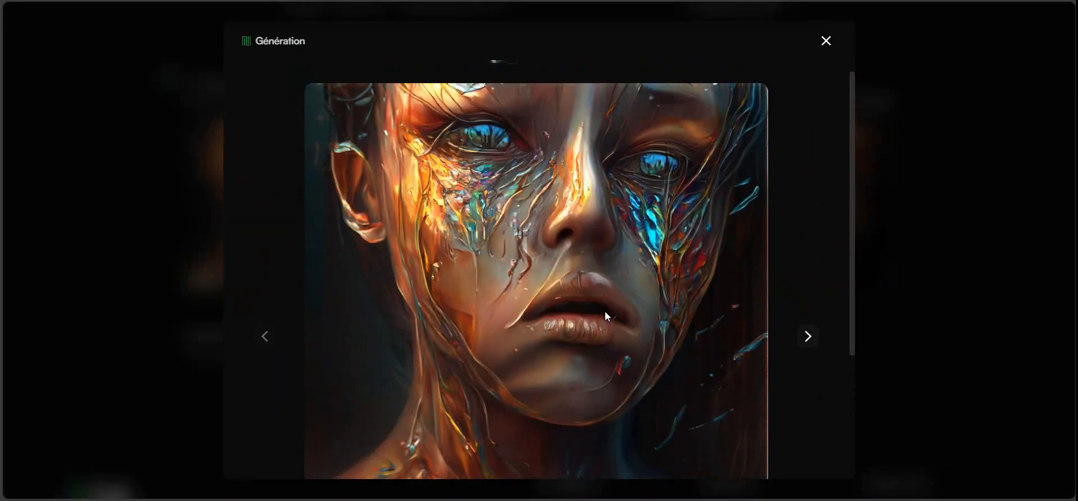
pyautogui.scroll(-2, 788, 345)
pyautogui.click(808, 350)
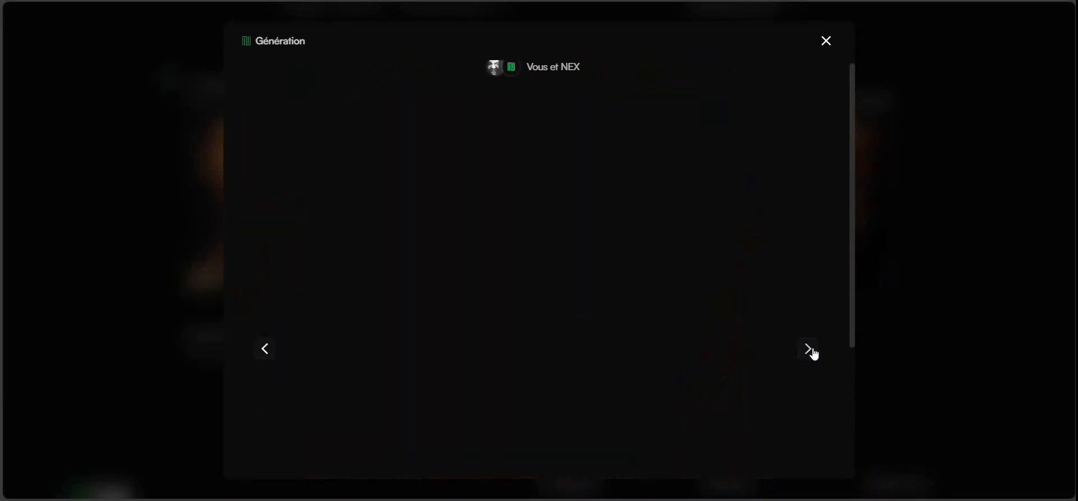
pyautogui.scroll(-2, 599, 224)
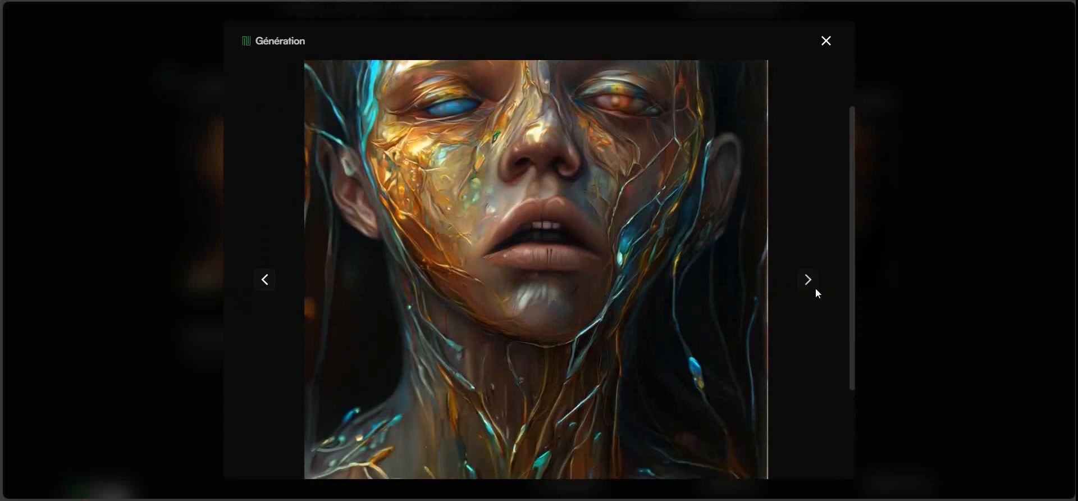
pyautogui.click(807, 282)
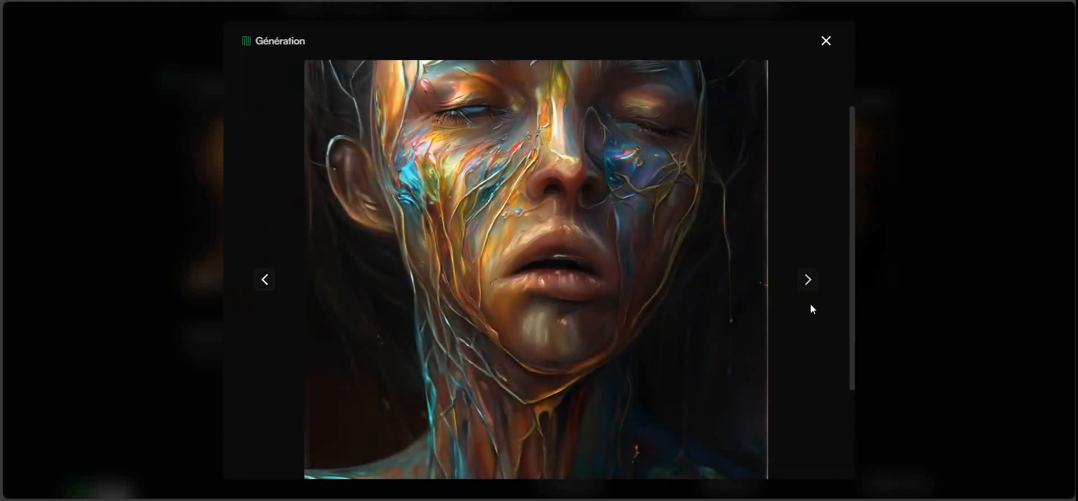
pyautogui.click(808, 283)
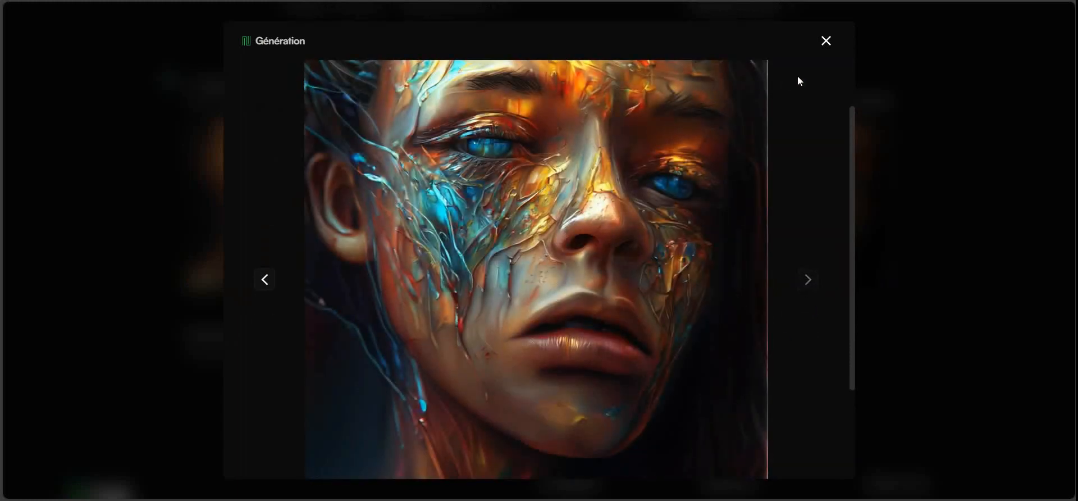
pyautogui.click(825, 41)
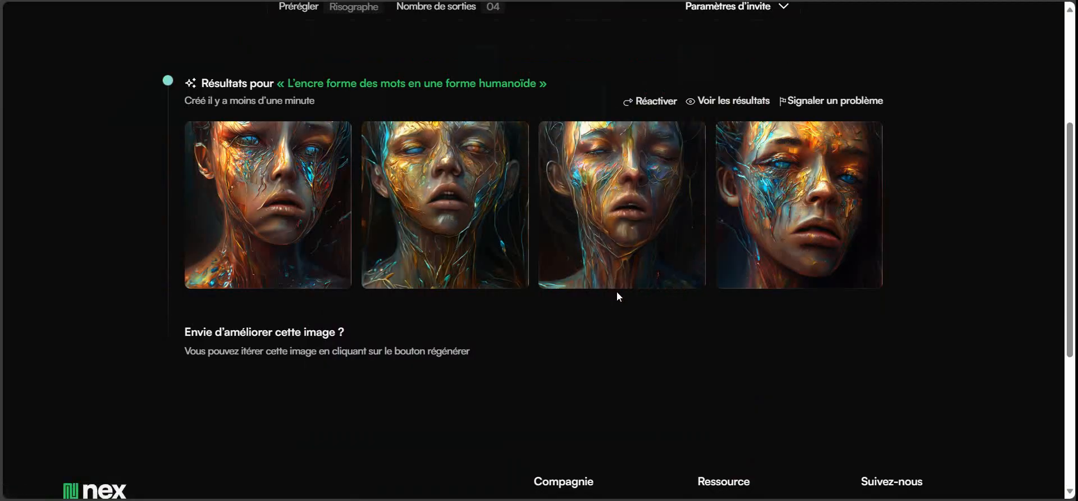
# Return to the NEX home page and choose the "Prise de vue professionnelle" preset
pyautogui.scroll(4, 654, 308)
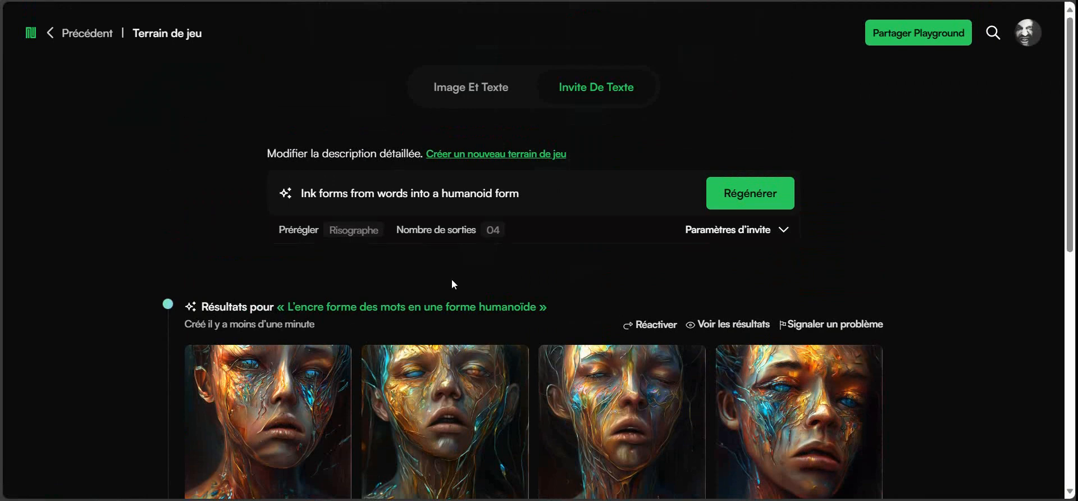
pyautogui.scroll(-1, 451, 278)
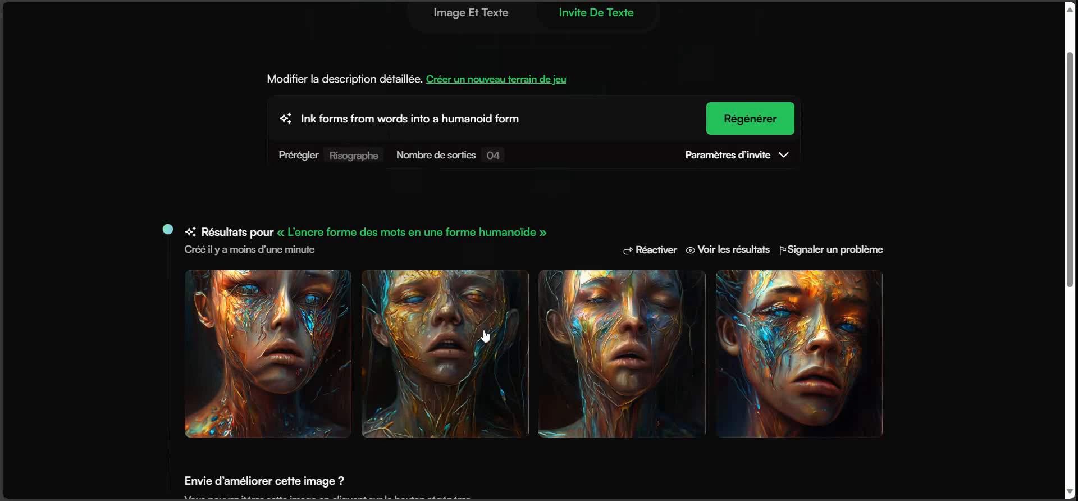
pyautogui.scroll(1, 598, 154)
pyautogui.click(30, 35)
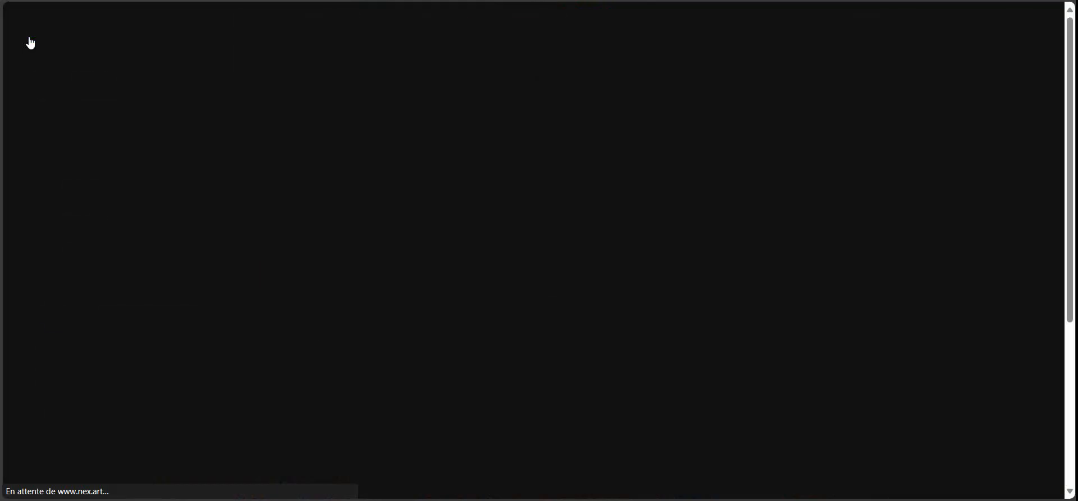
pyautogui.scroll(-4, 602, 235)
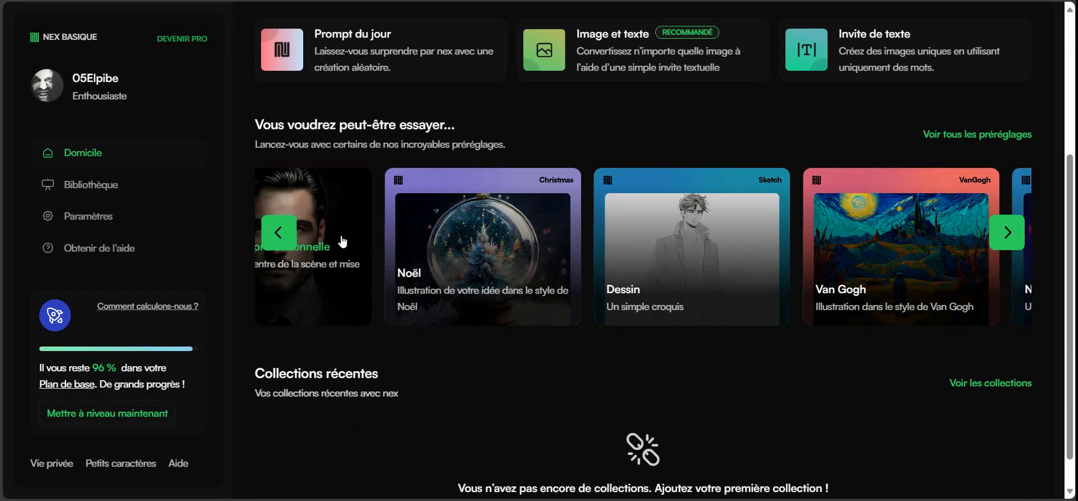
pyautogui.click(344, 241)
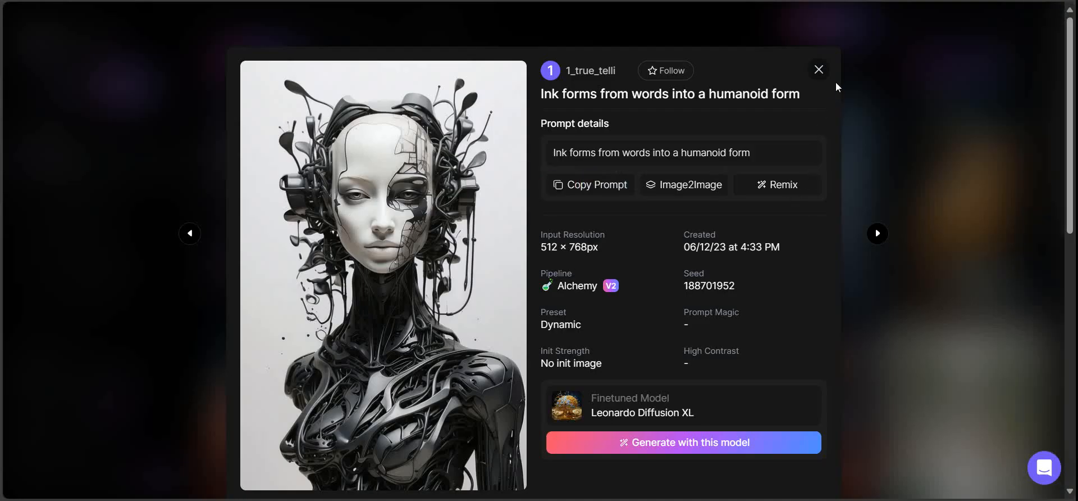
# Close the open image details in the Leonardo gallery and copy the prompt of the "Full body view" futuristic hacker image
pyautogui.click(811, 70)
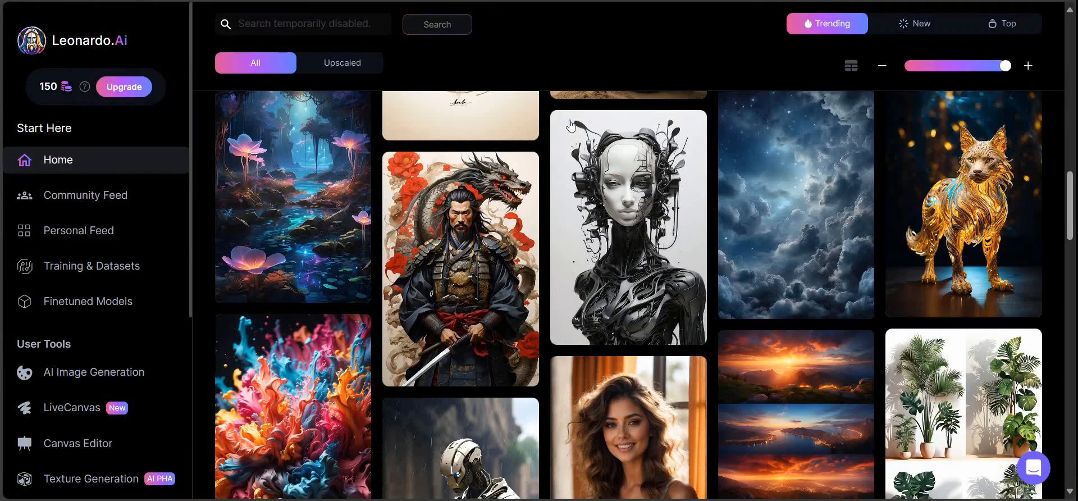
pyautogui.scroll(-3, 651, 280)
pyautogui.click(651, 281)
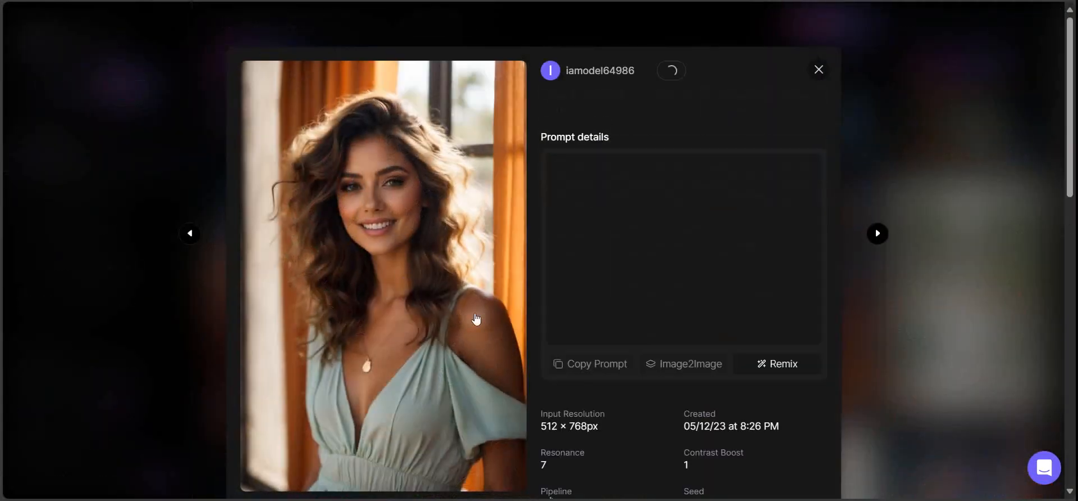
pyautogui.click(818, 73)
pyautogui.scroll(-4, 313, 257)
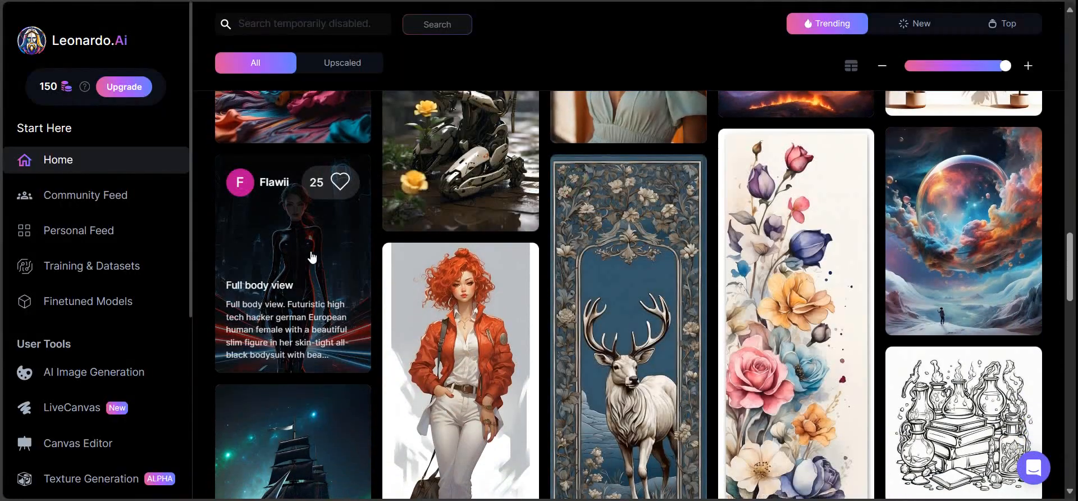
pyautogui.click(301, 247)
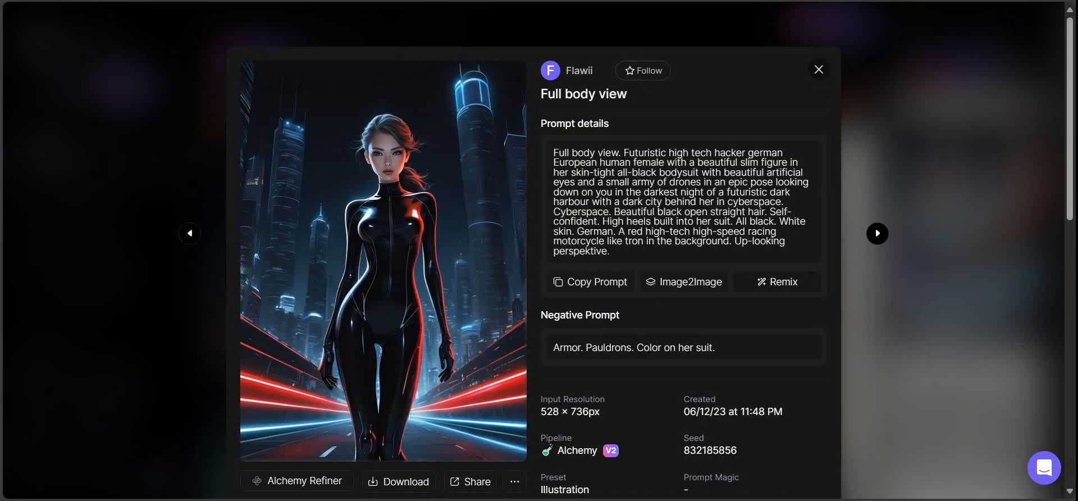
pyautogui.click(589, 282)
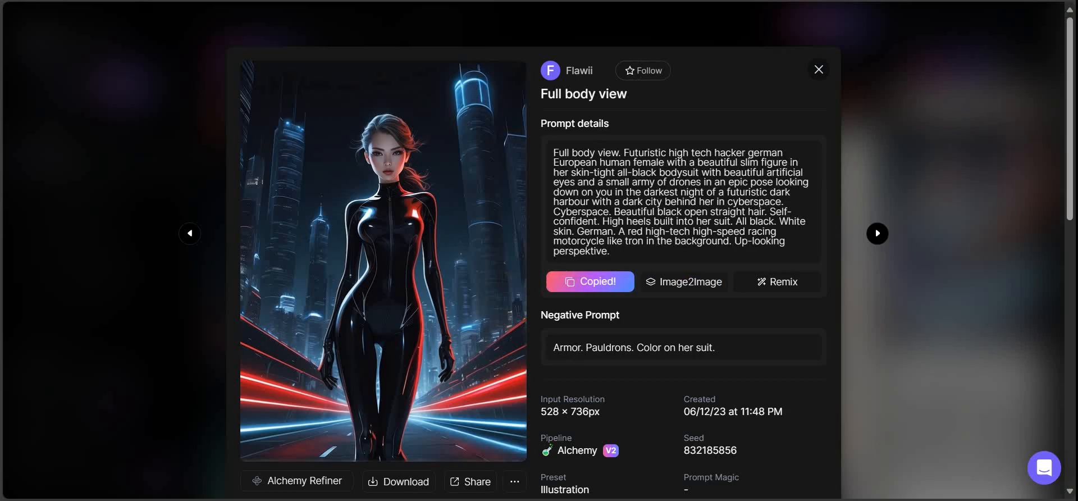
# Switch back to NEX and generate images with the "Prise de vue professionnelle" preset from the copied "Full body view" prompt
pyautogui.hotkey('alt', 'Tab')
pyautogui.hotkey('alt', 'Tab')
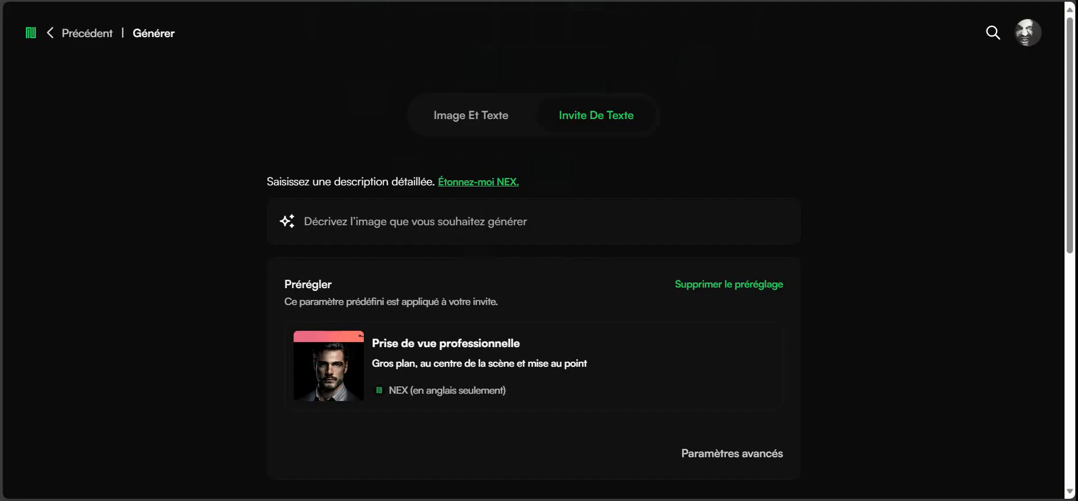
pyautogui.click(389, 222)
pyautogui.rightClick(331, 222)
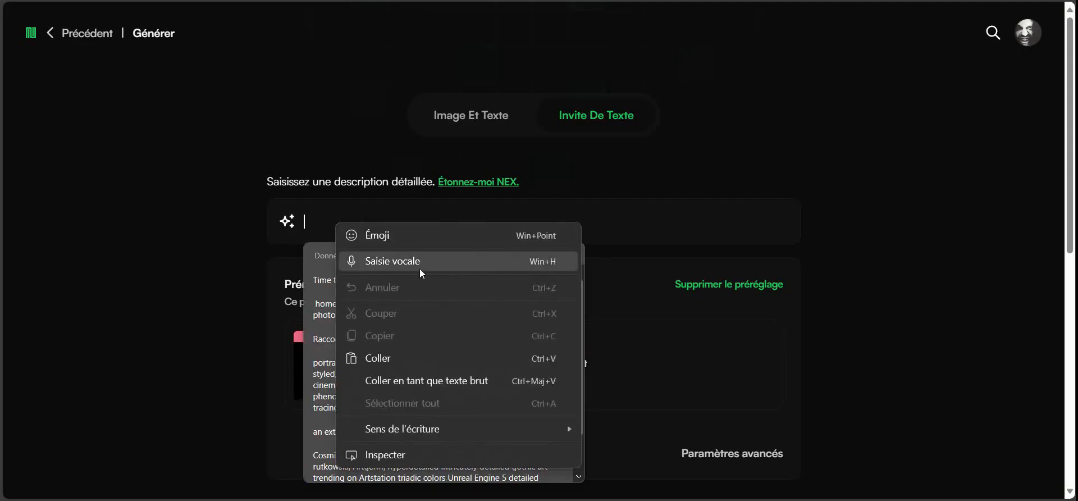
pyautogui.click(392, 353)
pyautogui.scroll(-5, 775, 308)
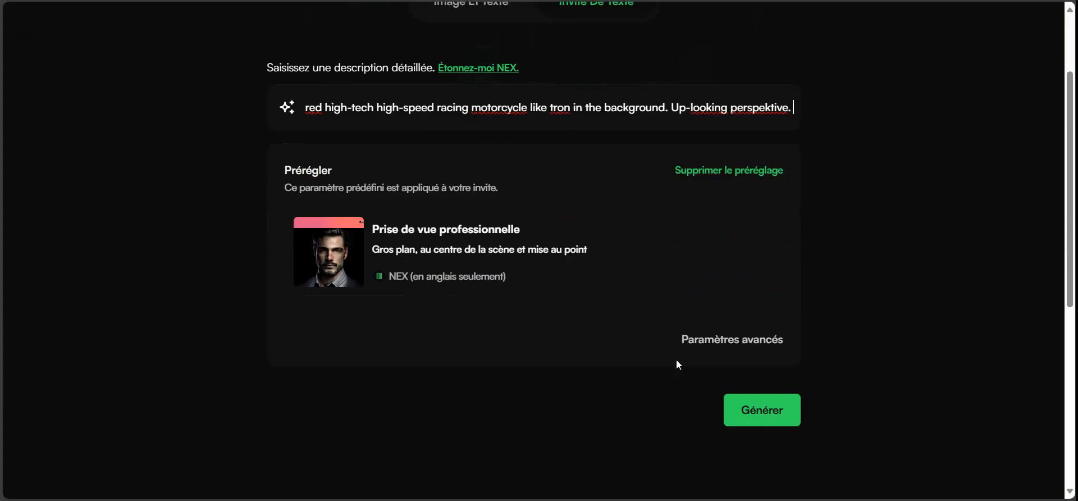
pyautogui.click(760, 225)
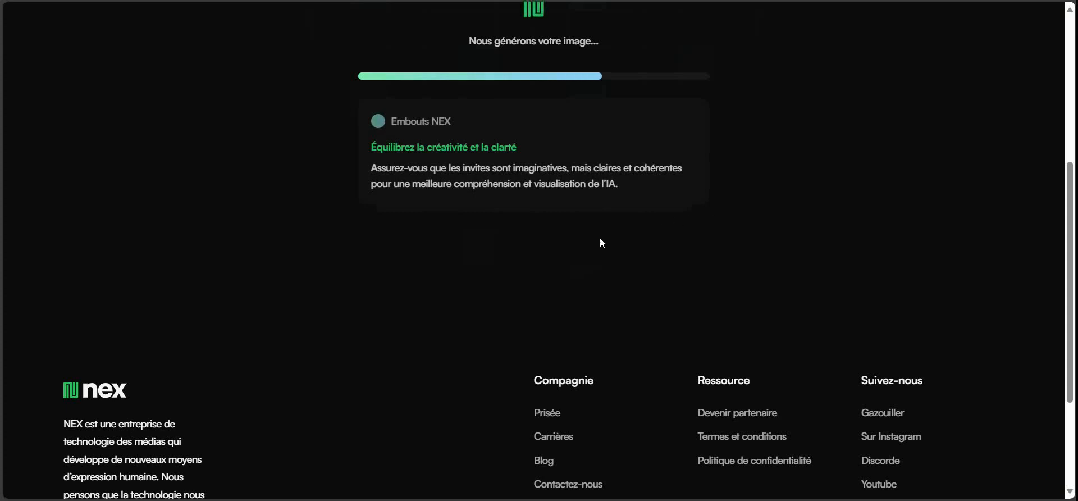
# Examine the first two generated images of the woman in the black bodysuit at enlarged size
pyautogui.scroll(3, 572, 244)
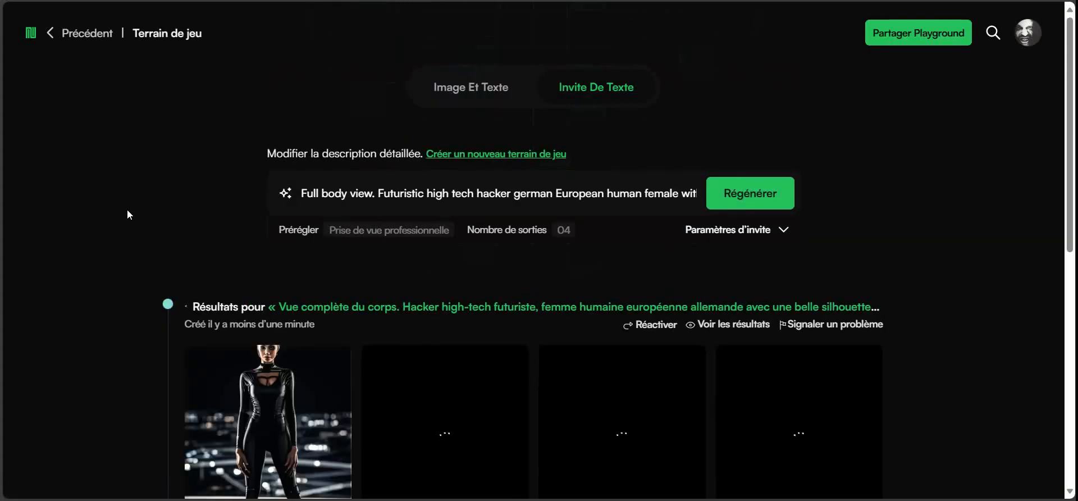
pyautogui.scroll(-2, 198, 187)
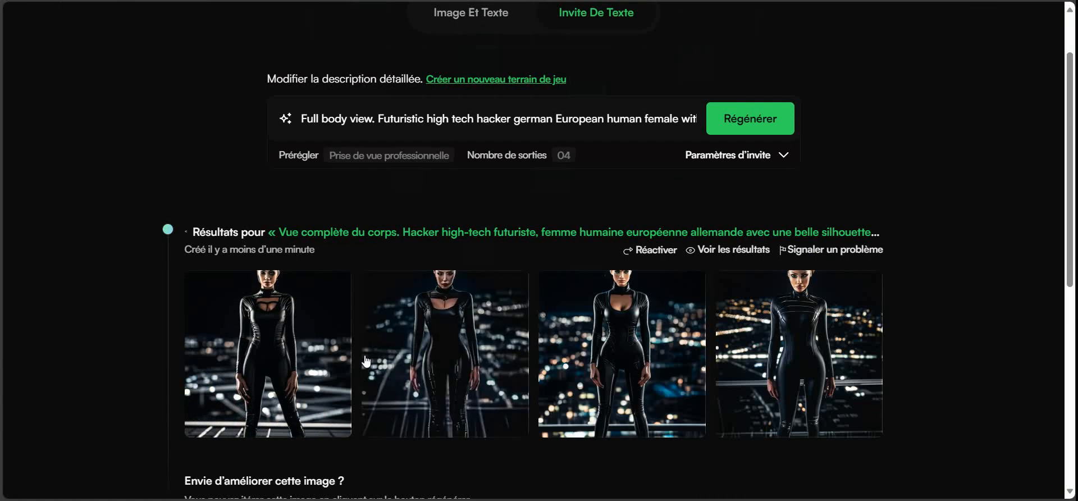
pyautogui.click(265, 332)
pyautogui.scroll(-6, 298, 202)
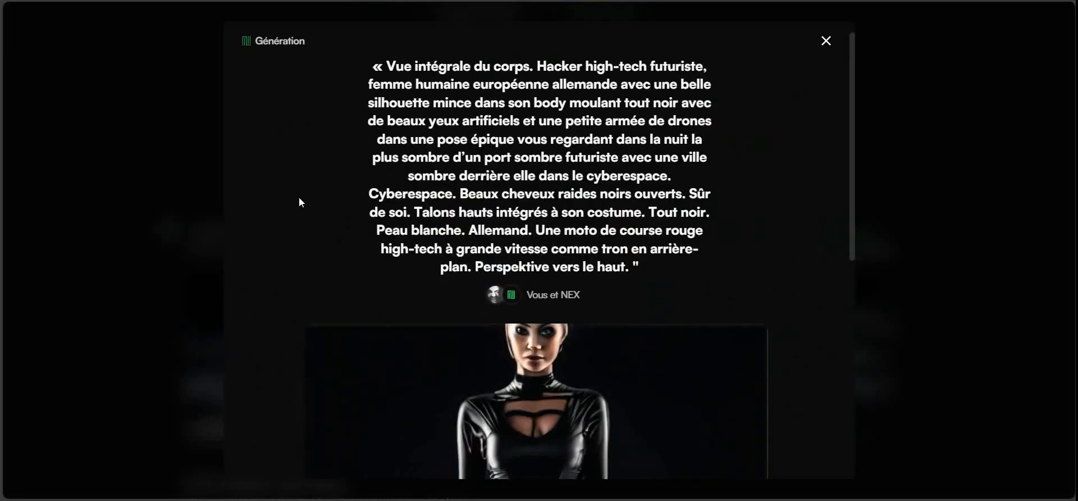
pyautogui.scroll(4, 300, 240)
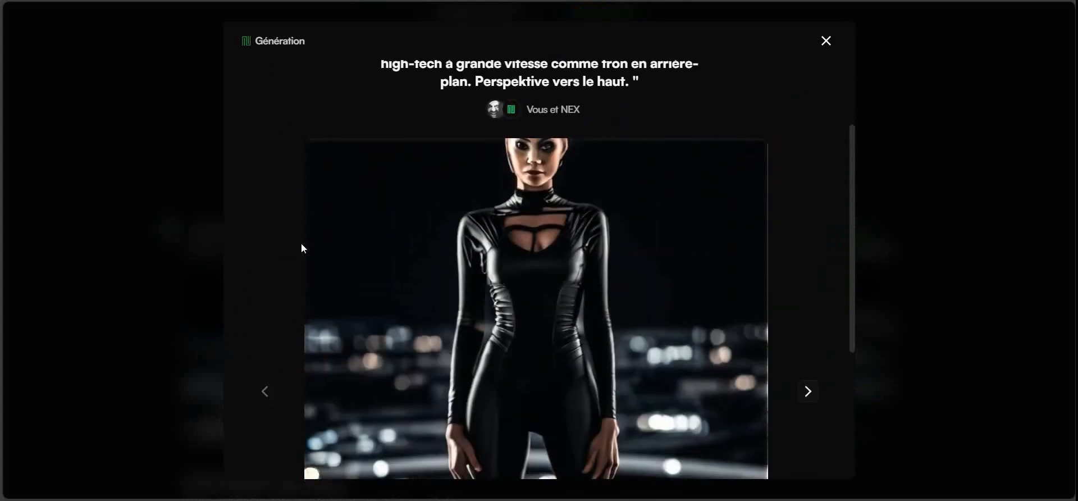
pyautogui.scroll(-1, 334, 231)
pyautogui.click(808, 332)
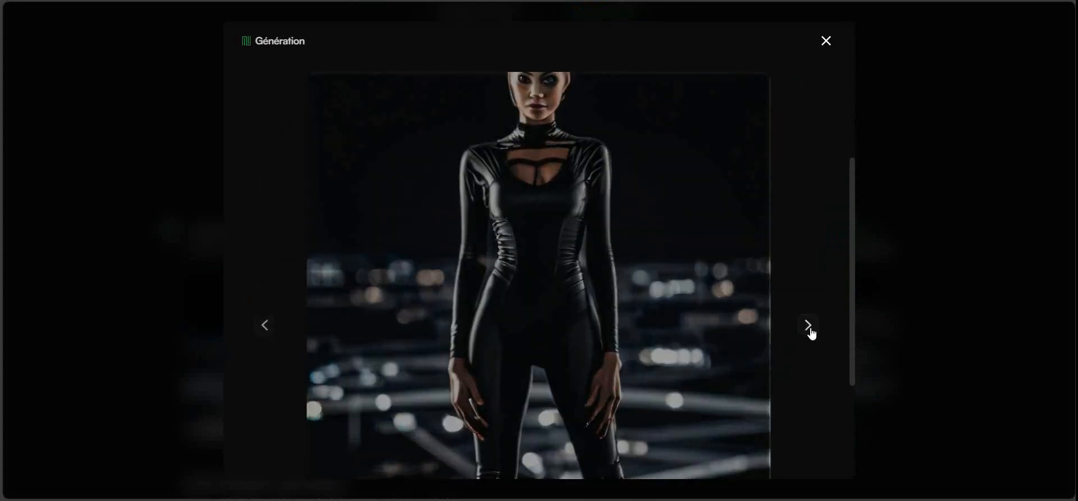
pyautogui.scroll(-5, 573, 257)
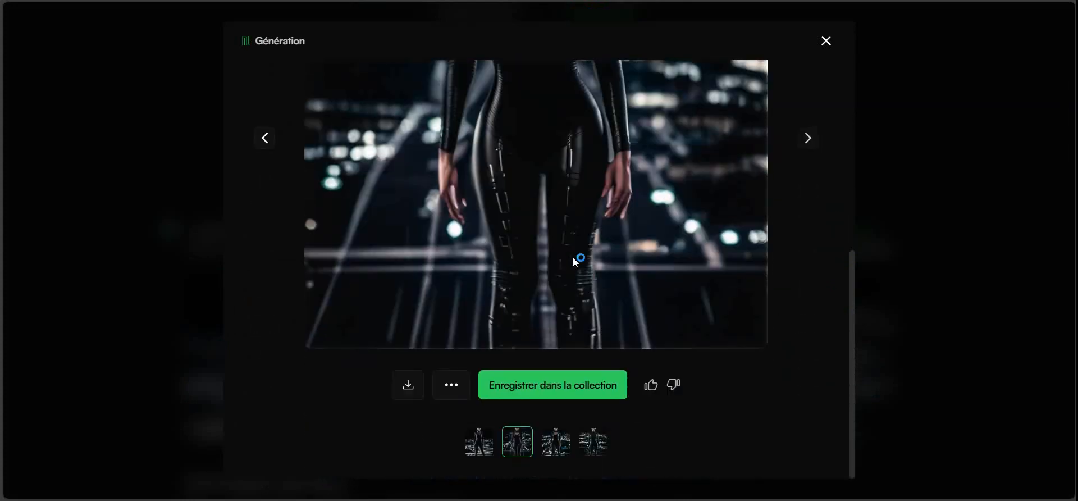
pyautogui.scroll(5, 604, 281)
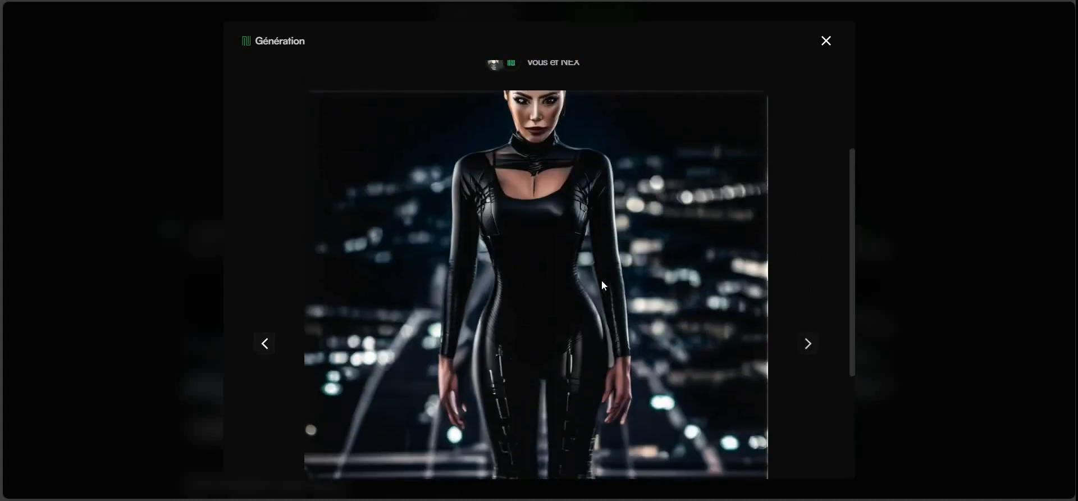
# Examine the third and fourth generated bodysuit images and close the viewer
pyautogui.click(809, 350)
pyautogui.scroll(3, 516, 308)
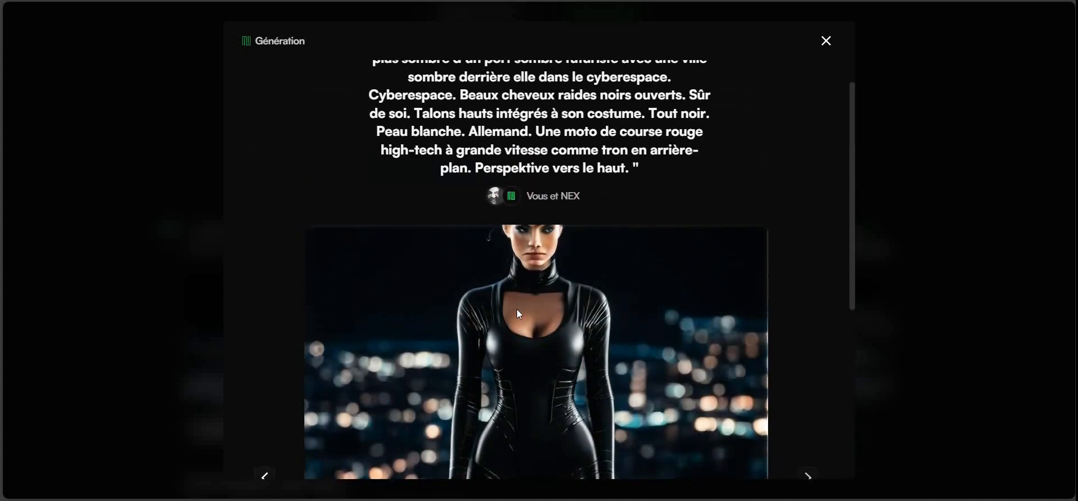
pyautogui.scroll(-5, 497, 303)
pyautogui.click(813, 221)
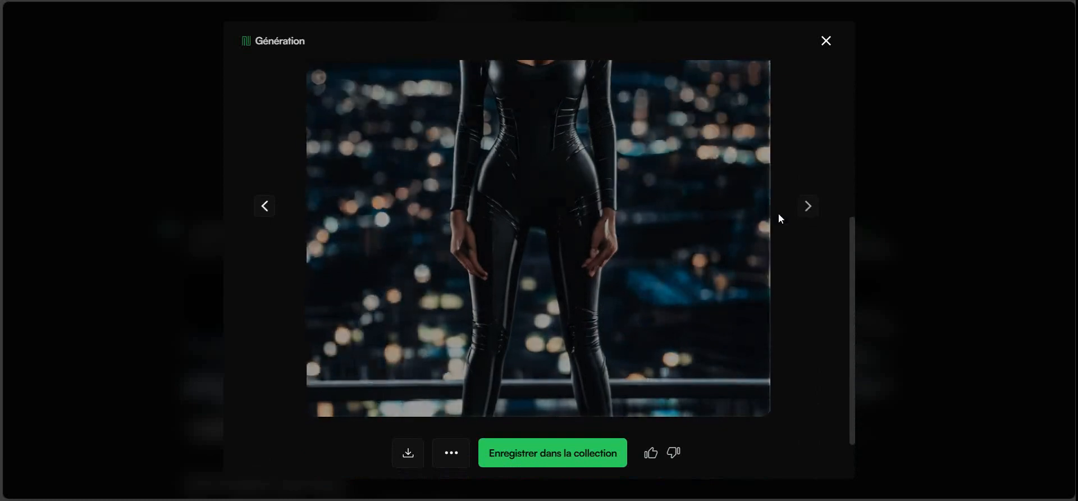
pyautogui.scroll(5, 289, 284)
pyautogui.scroll(-3, 362, 275)
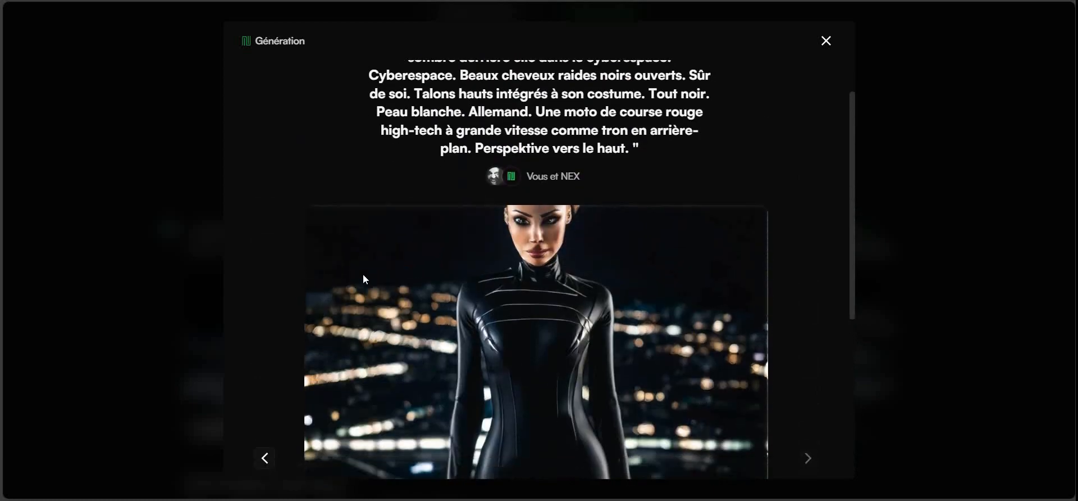
pyautogui.click(826, 40)
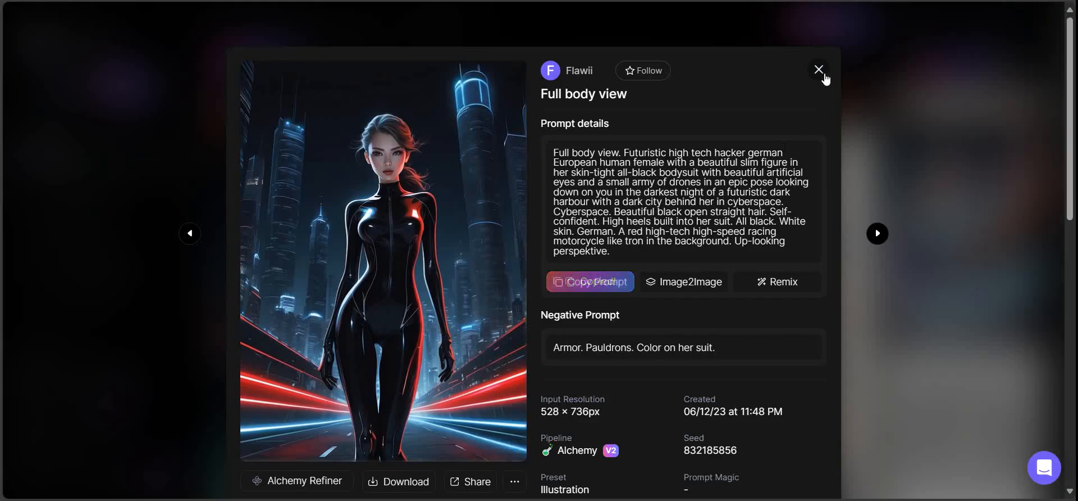
# Close the open image details in the Leonardo gallery and copy the prompt of the sporty girl image with the green hoodie
pyautogui.click(821, 71)
pyautogui.scroll(-8, 513, 193)
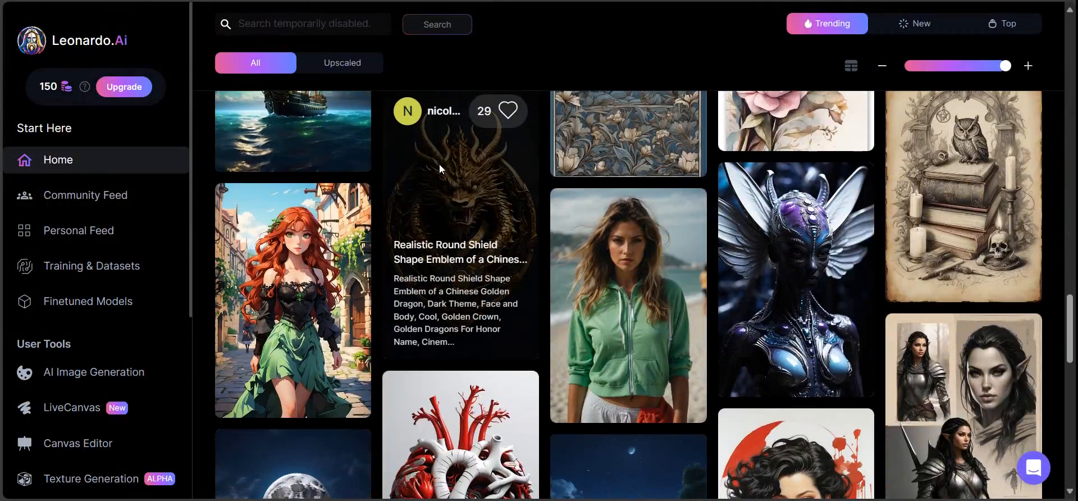
pyautogui.click(627, 285)
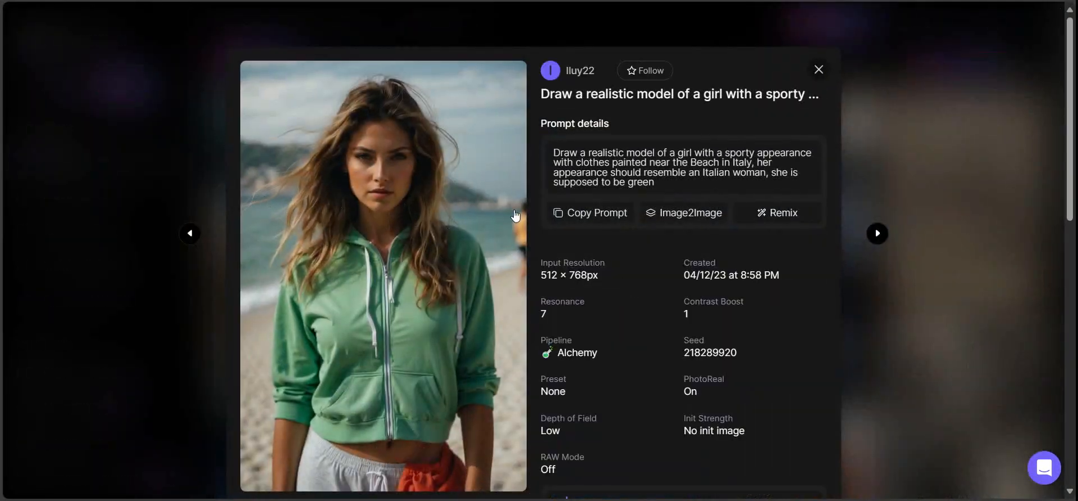
pyautogui.click(597, 218)
# Switch back to NEX and return from the bodysuit results to its home page
pyautogui.hotkey('ctrl', 'Tab')
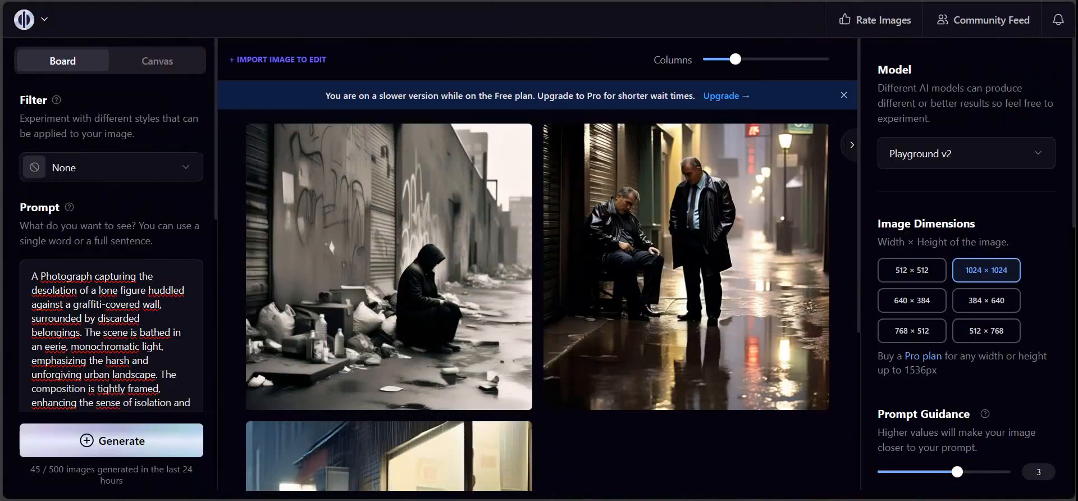
pyautogui.hotkey('ctrl', 'Tab')
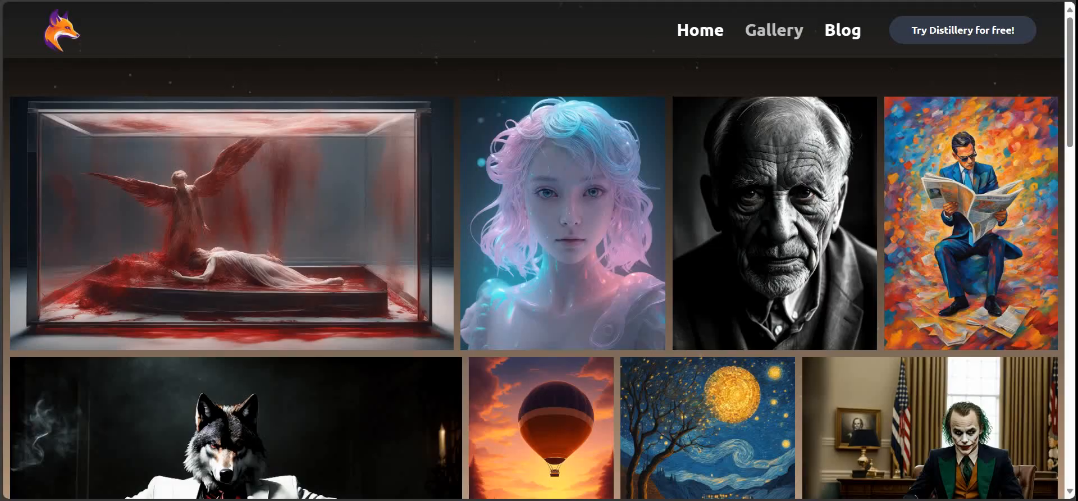
pyautogui.hotkey('ctrl', 'Tab')
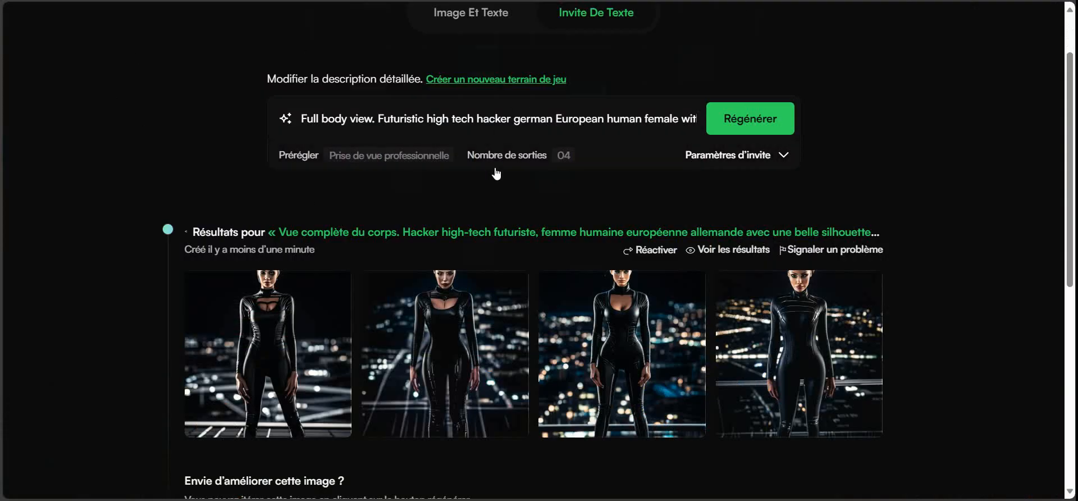
pyautogui.scroll(2, 496, 173)
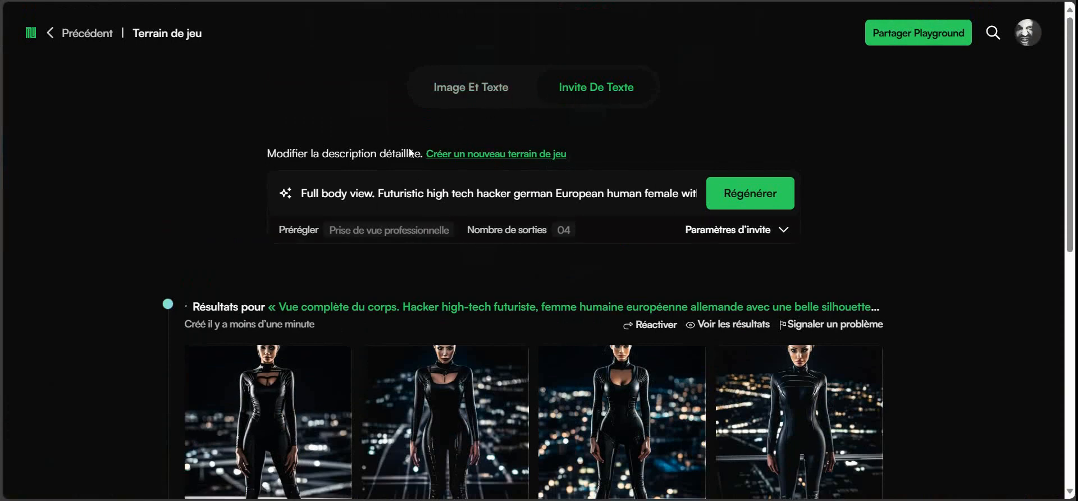
pyautogui.scroll(-2, 84, 40)
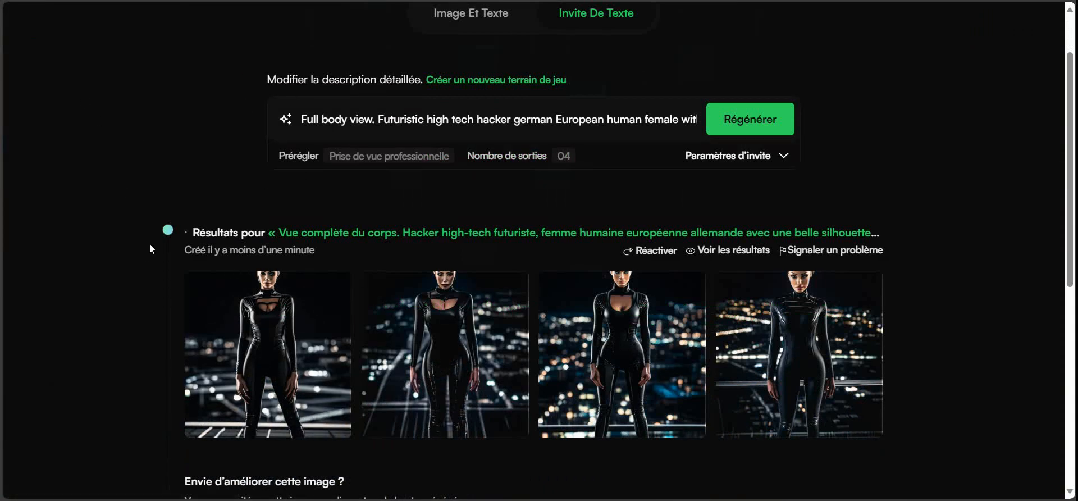
pyautogui.scroll(2, 150, 248)
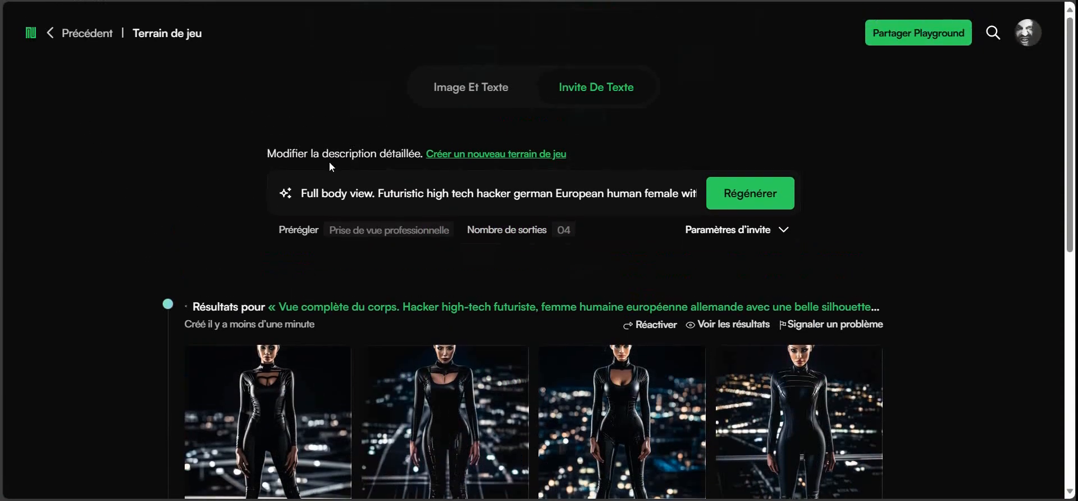
pyautogui.click(30, 35)
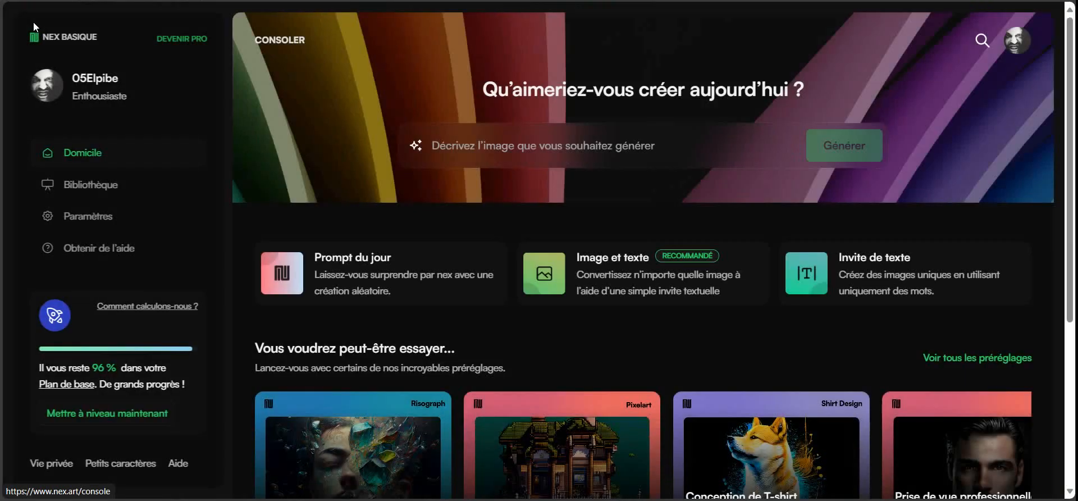
pyautogui.click(857, 289)
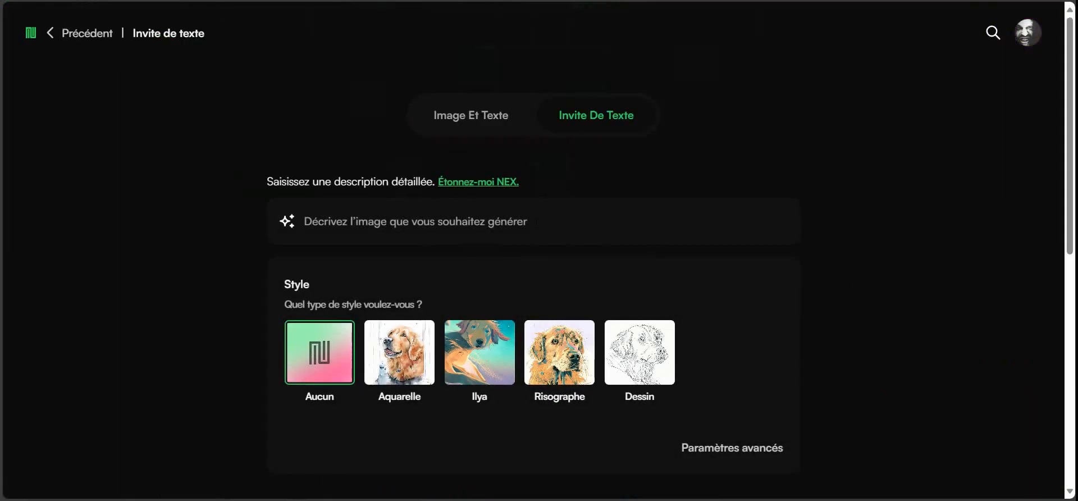
pyautogui.click(535, 223)
pyautogui.rightClick(535, 223)
pyautogui.click(584, 357)
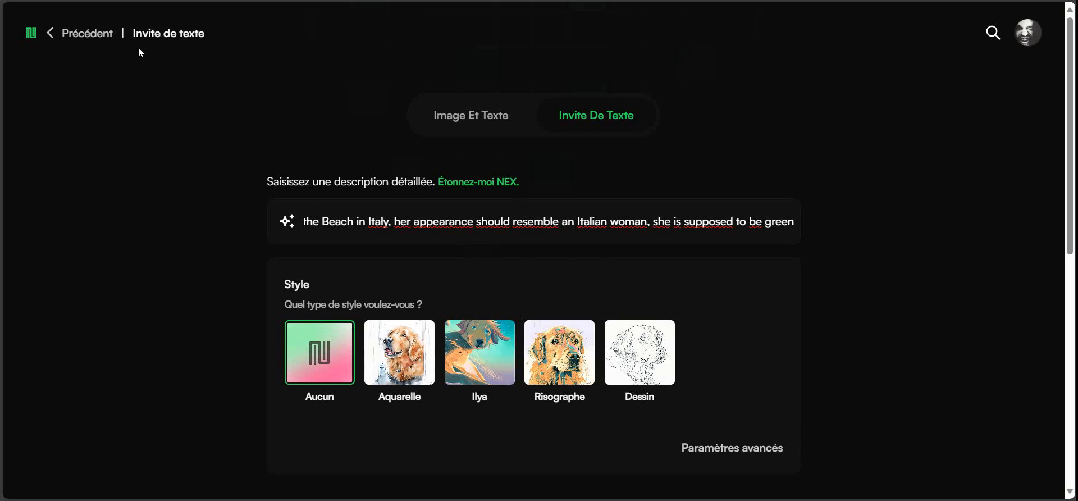
pyautogui.click(101, 45)
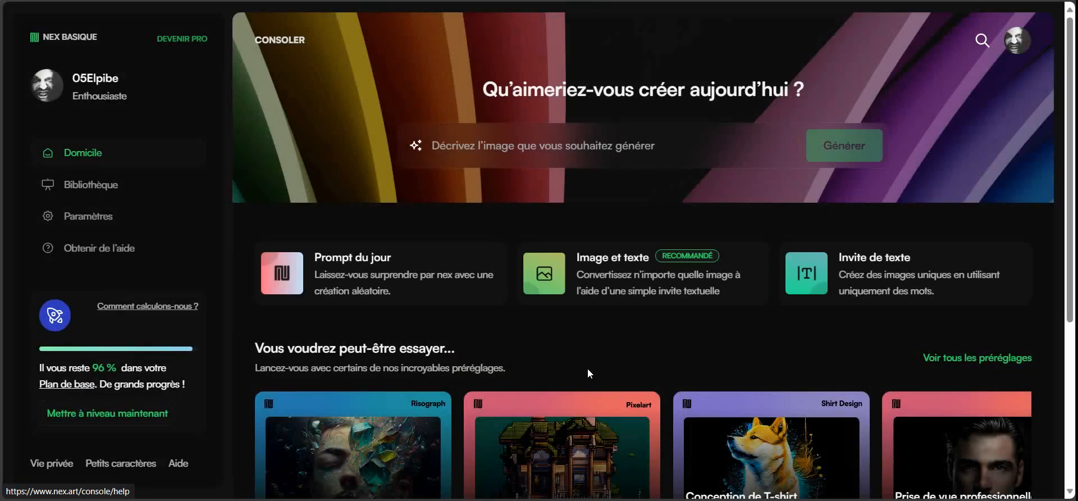
# Try to generate images from the copied sporty girl prompt, entered on the home page, with the Aquarelle style
pyautogui.click(583, 158)
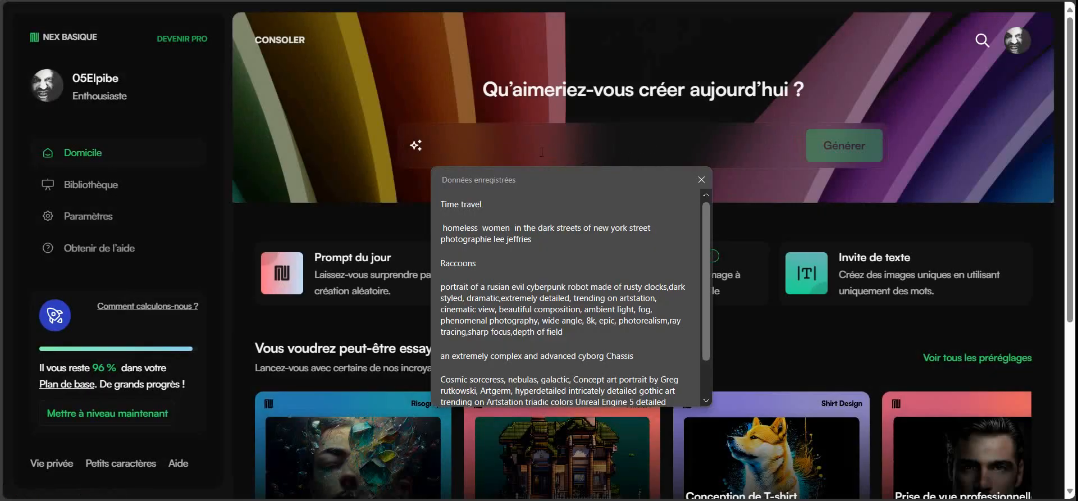
pyautogui.rightClick(597, 149)
pyautogui.click(601, 288)
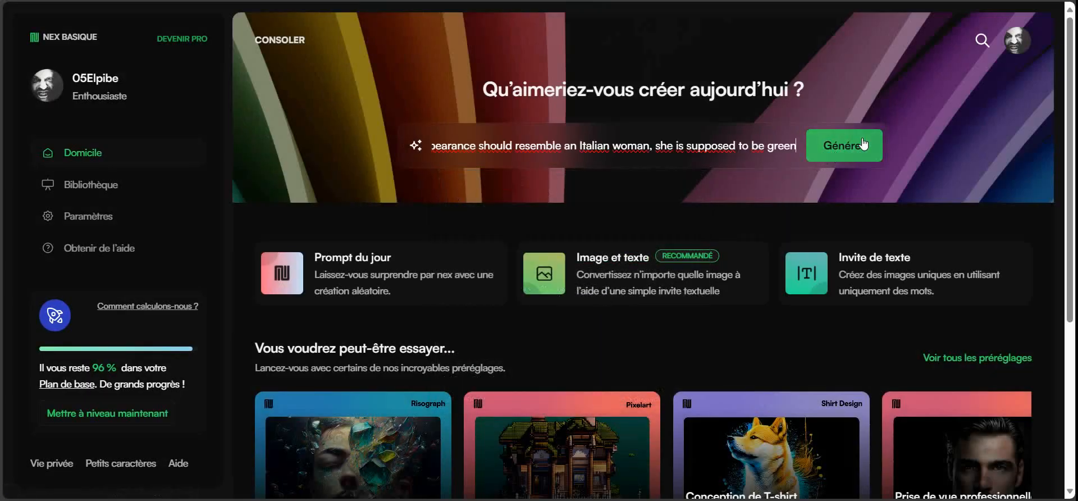
pyautogui.click(862, 145)
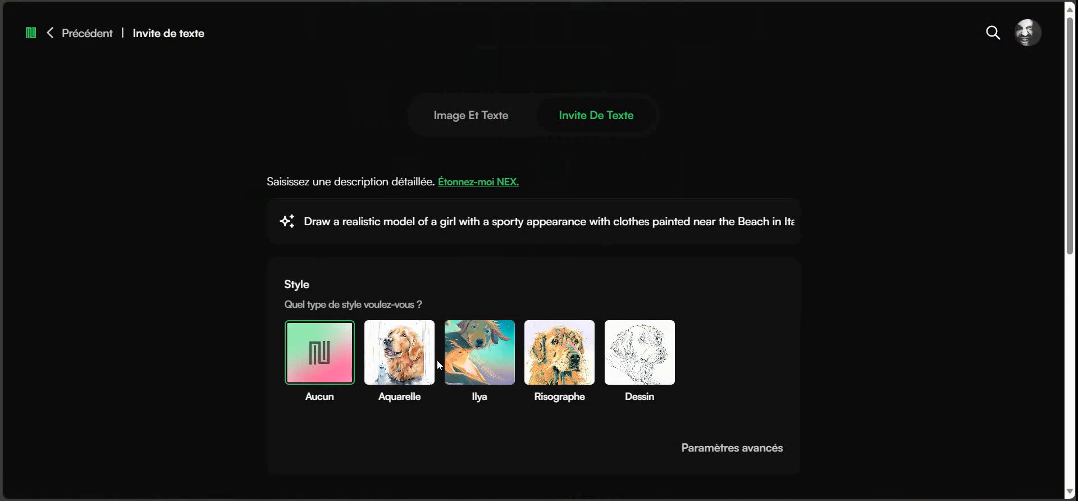
pyautogui.click(431, 346)
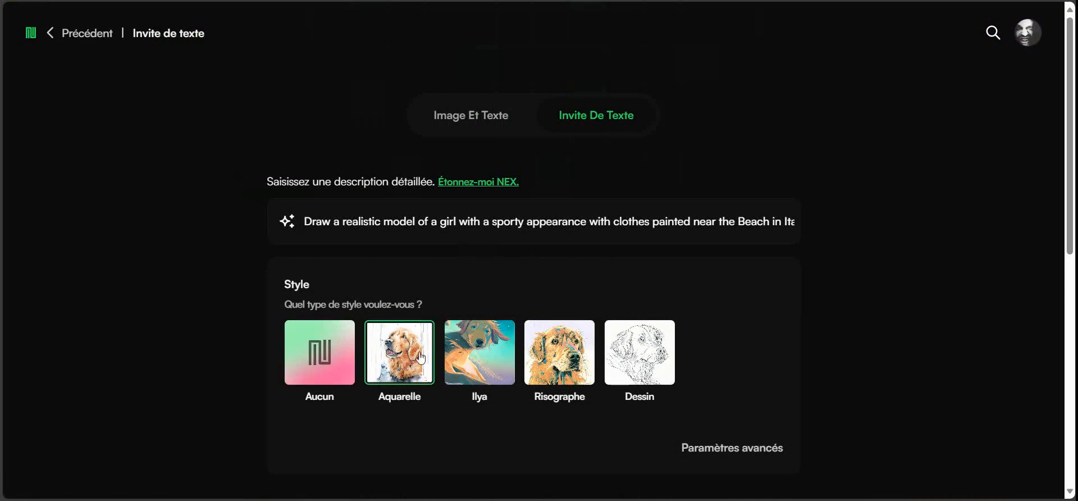
pyautogui.scroll(-3, 550, 298)
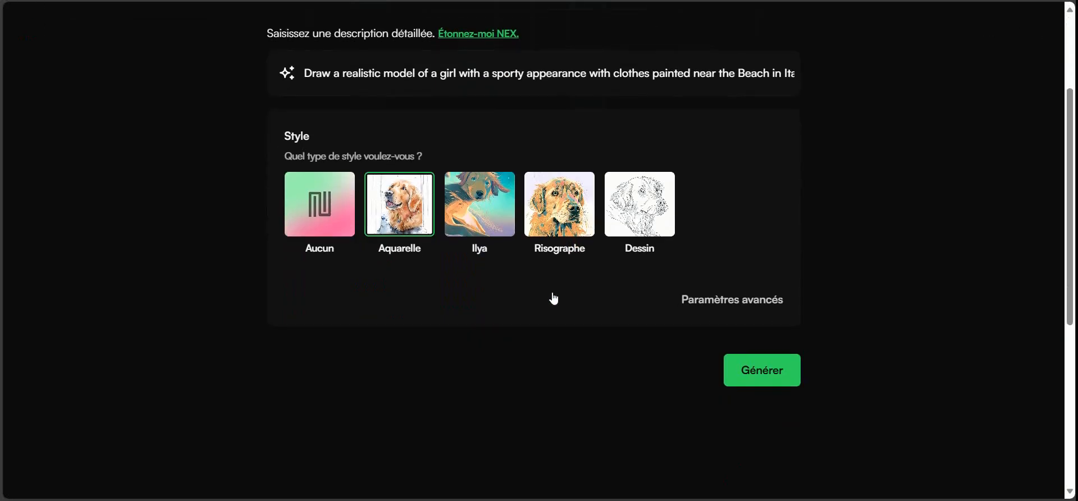
pyautogui.click(764, 368)
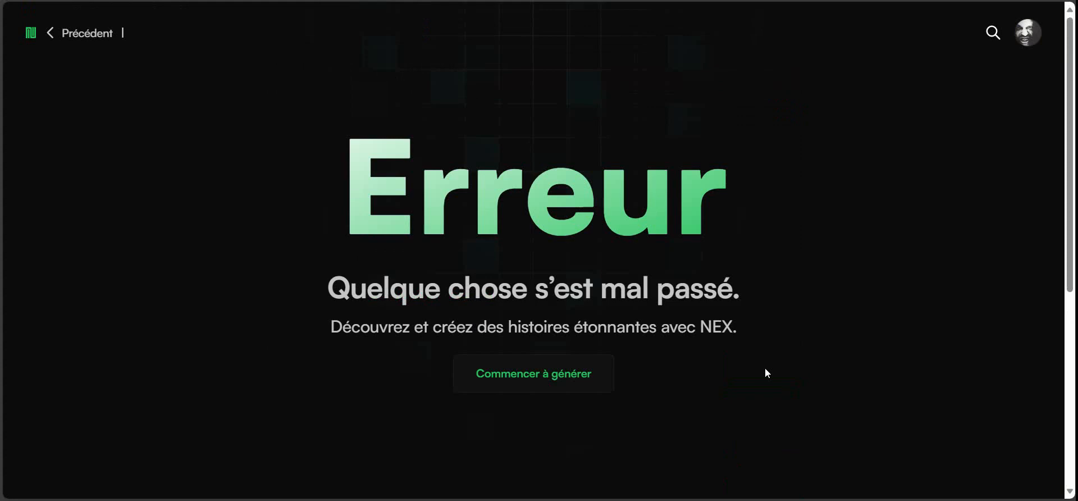
pyautogui.click(550, 376)
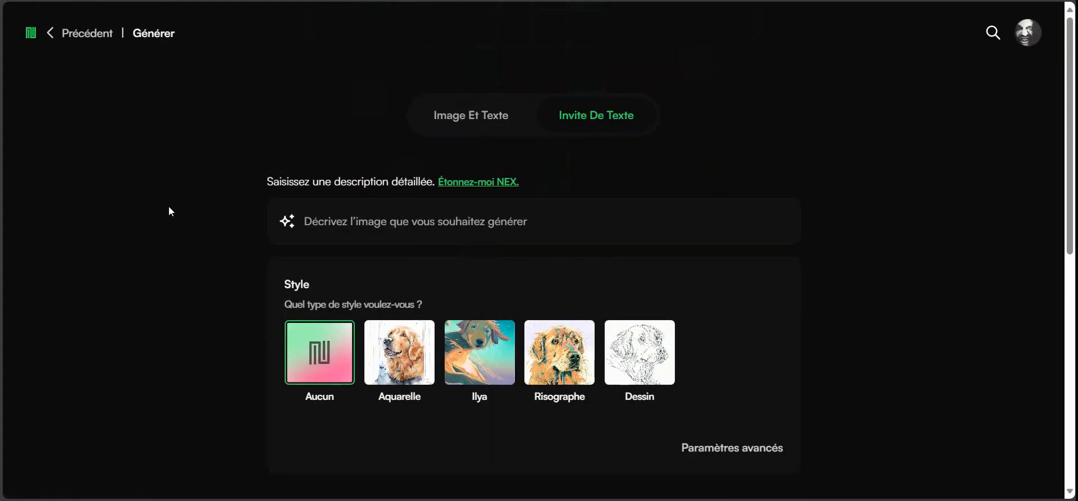
pyautogui.click(399, 221)
pyautogui.rightClick(400, 225)
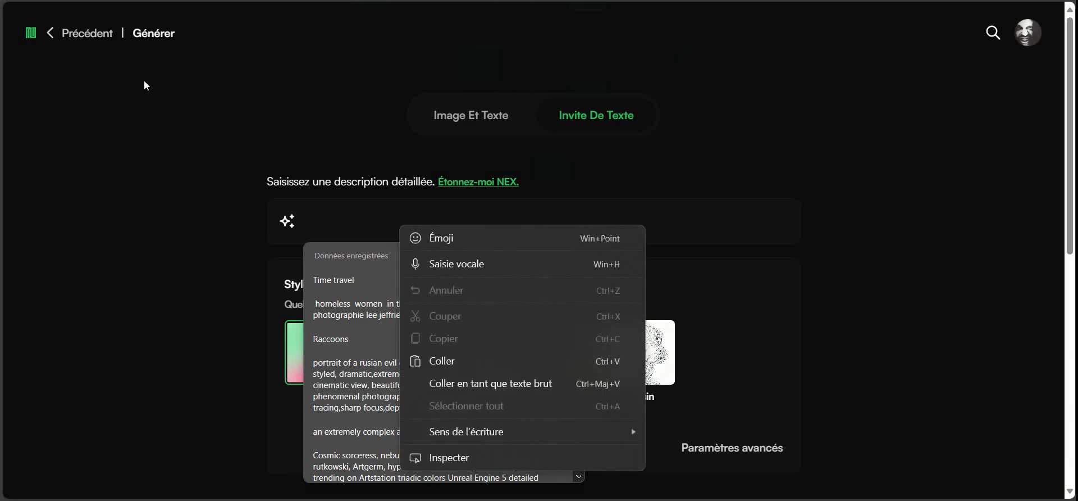
pyautogui.click(30, 34)
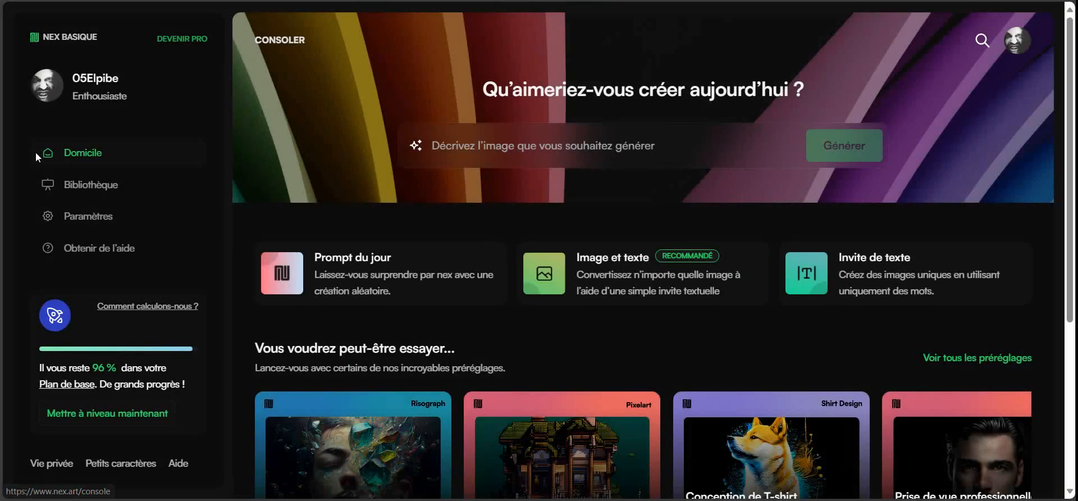
# Try to generate images from the copied sporty girl prompt with the "Prise de vue professionnelle" preset
pyautogui.scroll(-5, 374, 221)
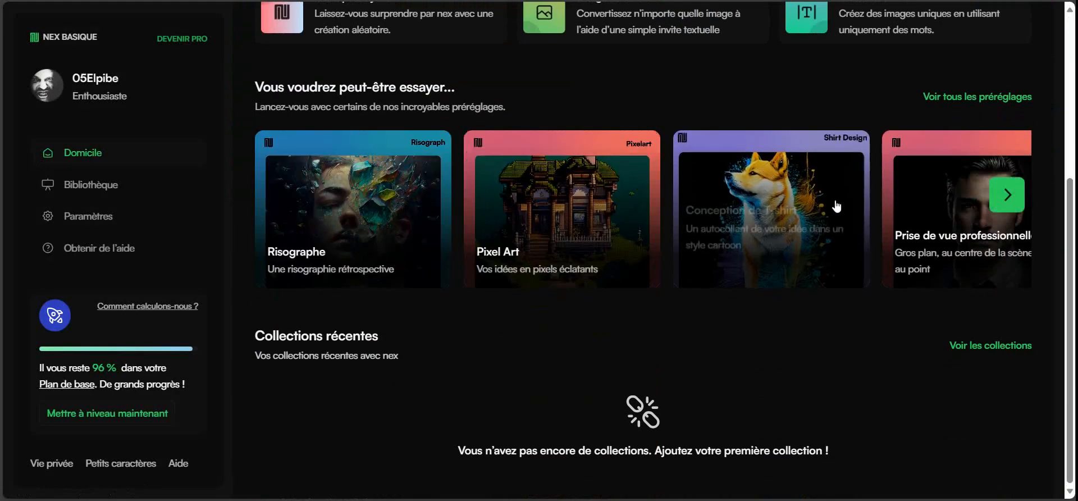
pyautogui.click(935, 195)
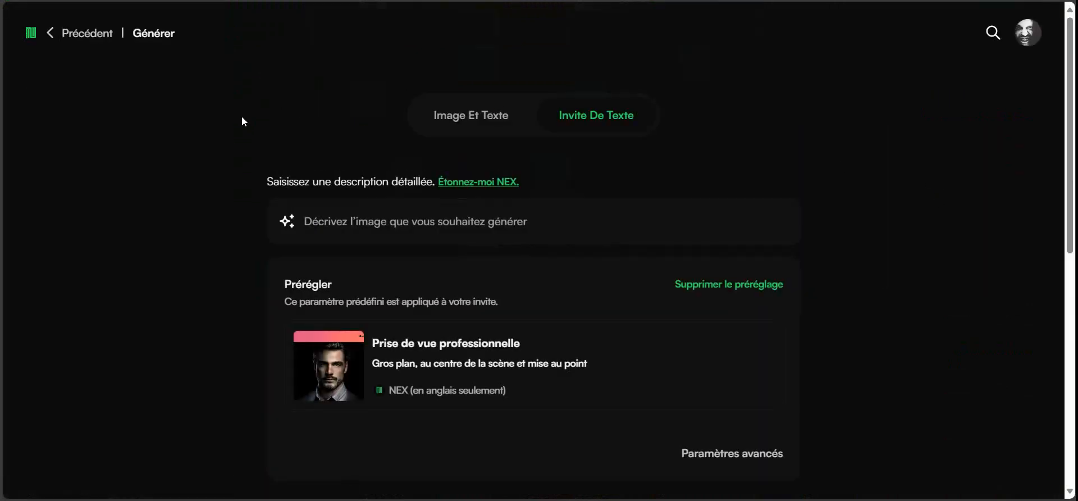
pyautogui.click(304, 221)
pyautogui.rightClick(299, 220)
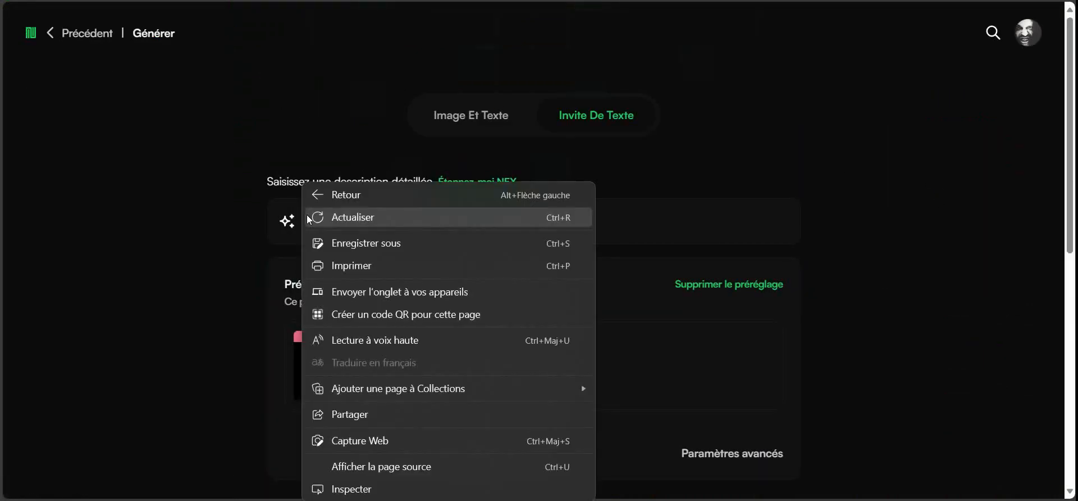
pyautogui.click(296, 219)
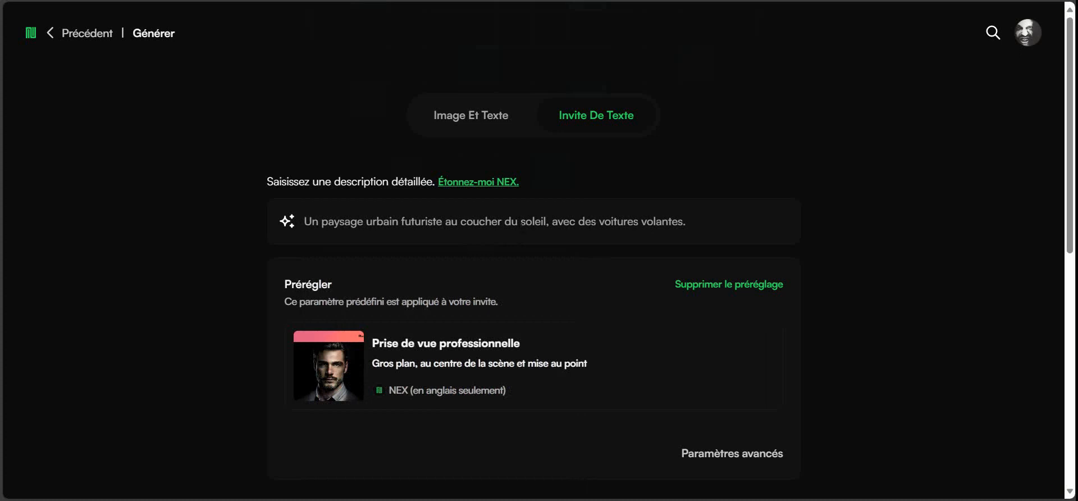
pyautogui.rightClick(569, 220)
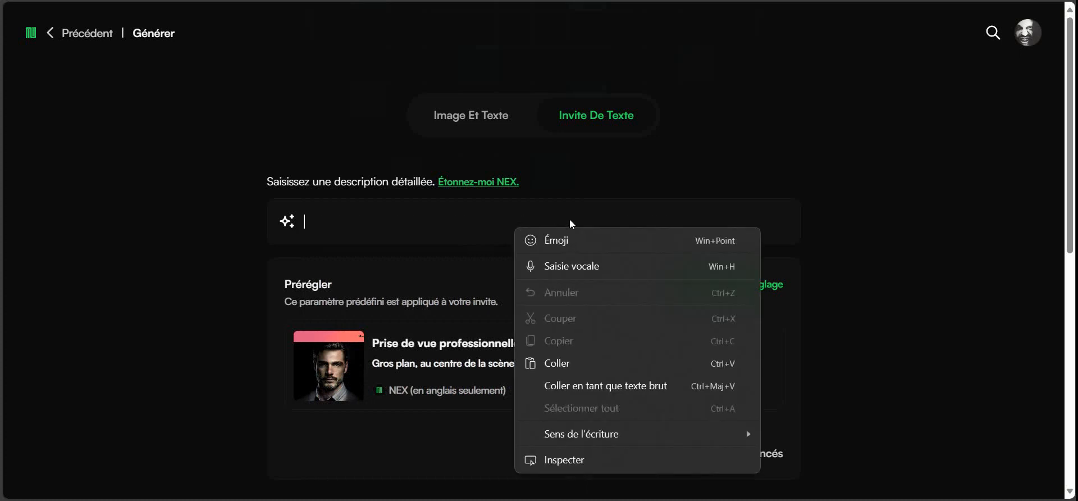
pyautogui.click(571, 363)
pyautogui.scroll(-2, 730, 359)
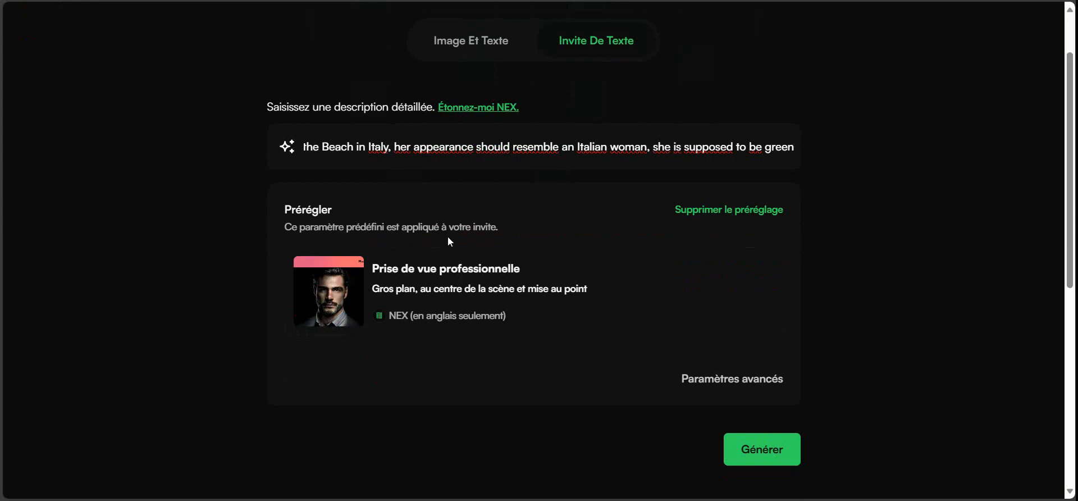
pyautogui.click(771, 444)
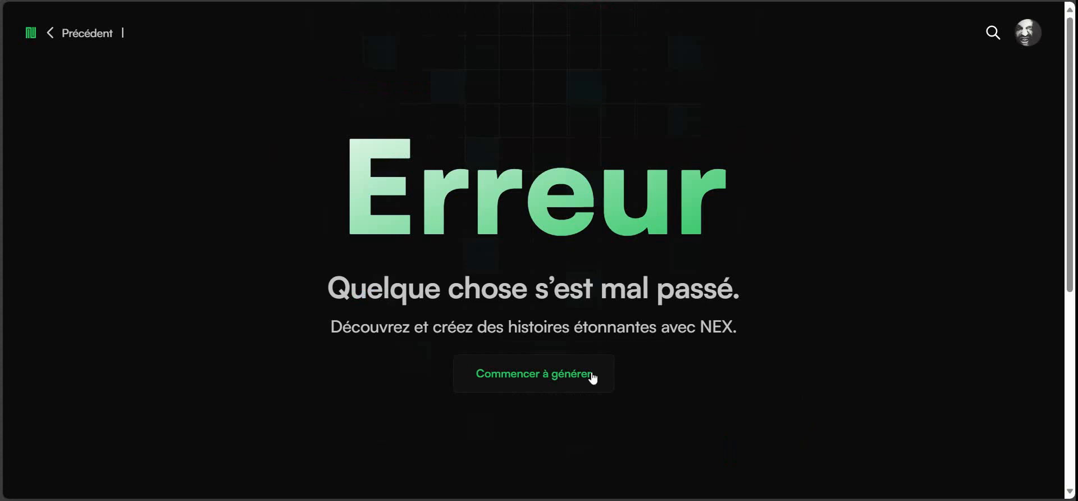
# Restart generation from the error page and try the copied sporty girl prompt with the style set to Aucun
pyautogui.click(552, 378)
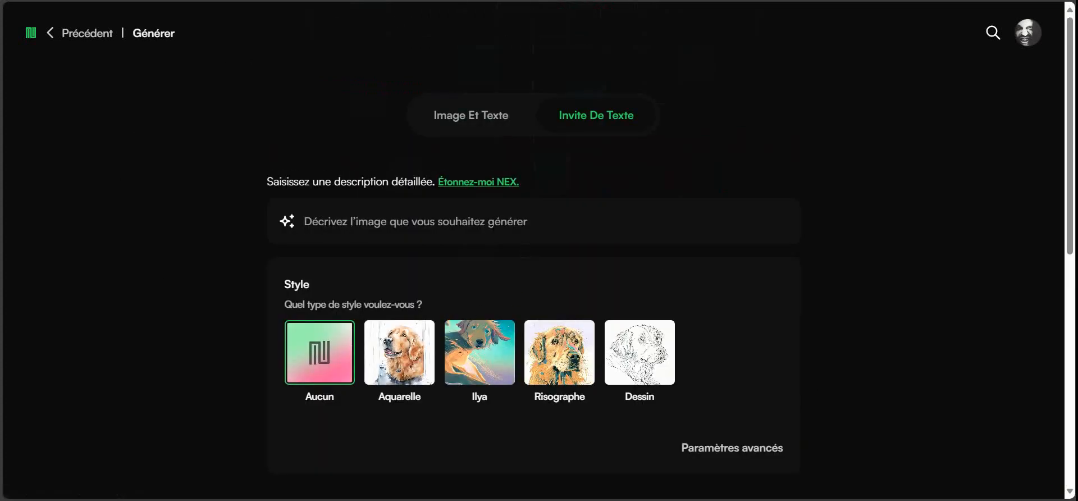
pyautogui.click(403, 224)
pyautogui.rightClick(402, 234)
pyautogui.click(459, 363)
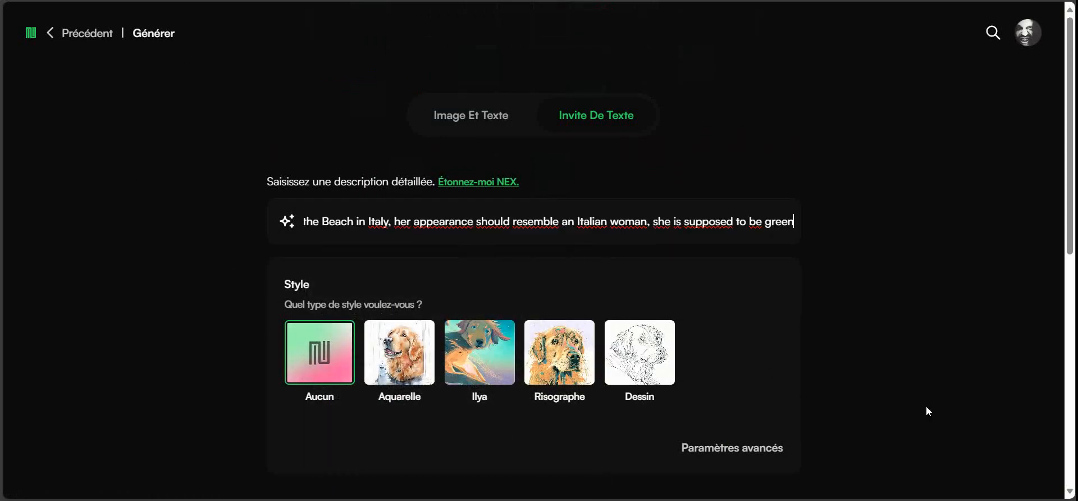
pyautogui.scroll(-4, 658, 314)
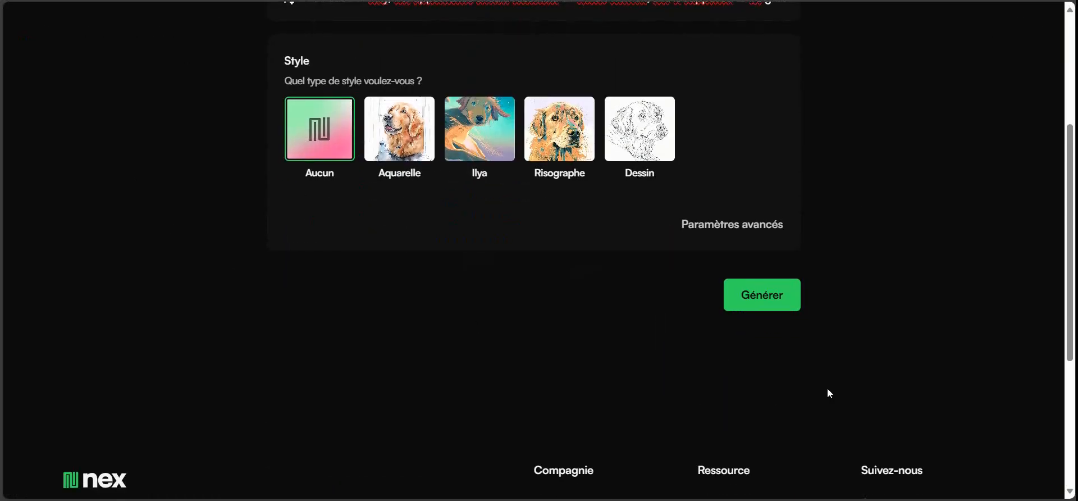
pyautogui.scroll(-1, 394, 166)
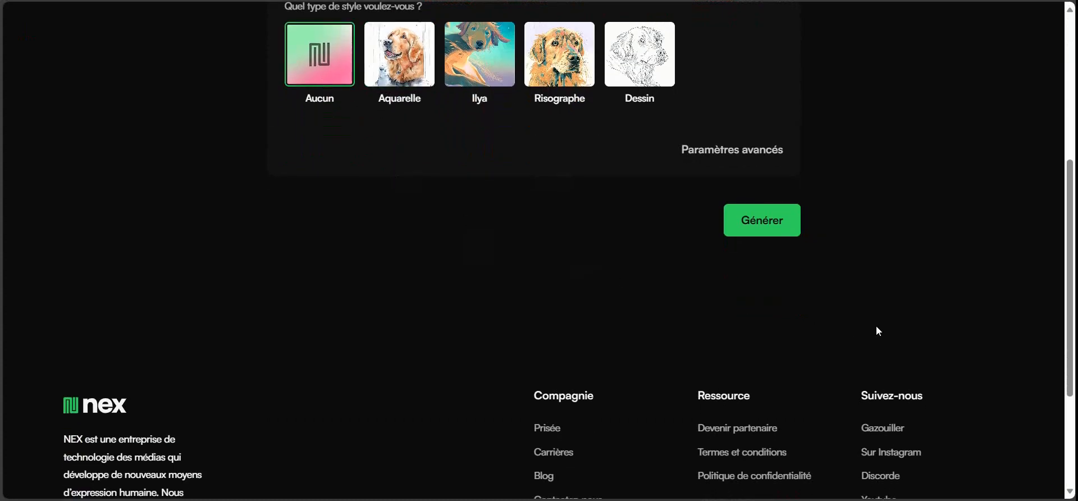
pyautogui.click(775, 229)
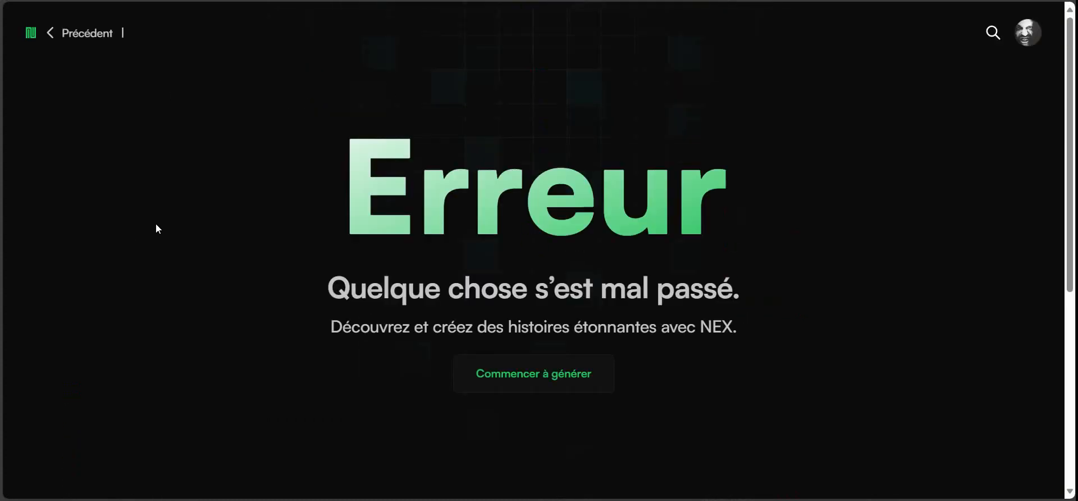
# Return to the NEX home page, browse the suggested presets and open "Prise de vue professionnelle" for a text prompt
pyautogui.click(30, 36)
pyautogui.scroll(-2, 474, 209)
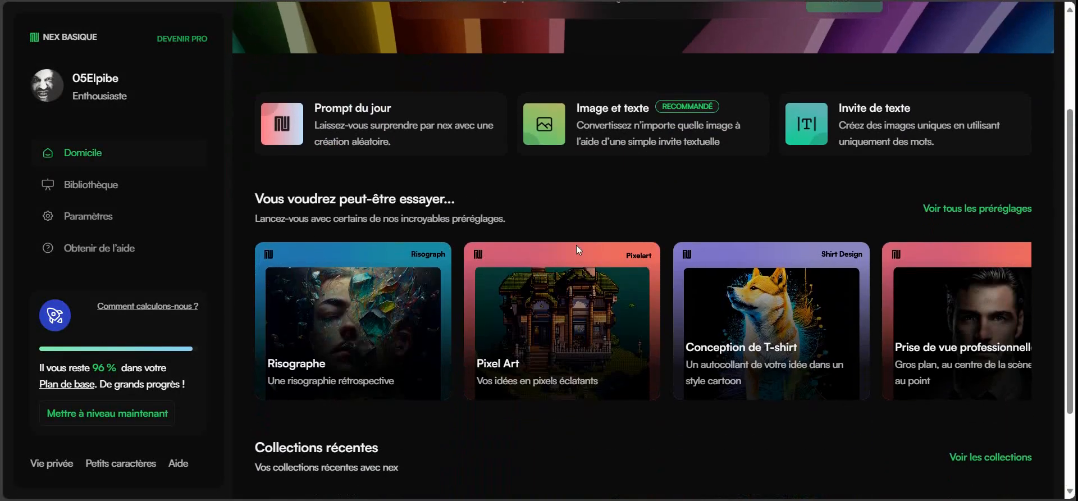
pyautogui.click(1008, 314)
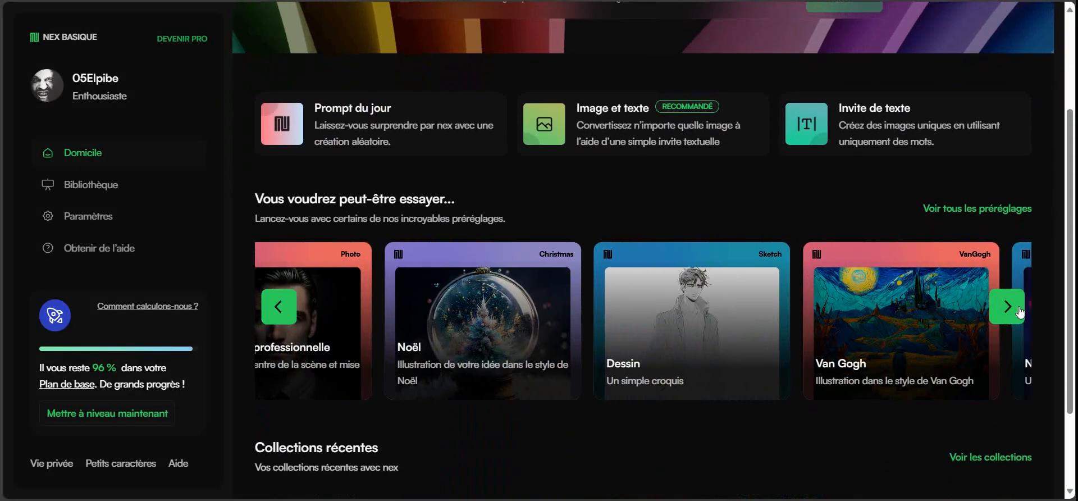
pyautogui.click(279, 308)
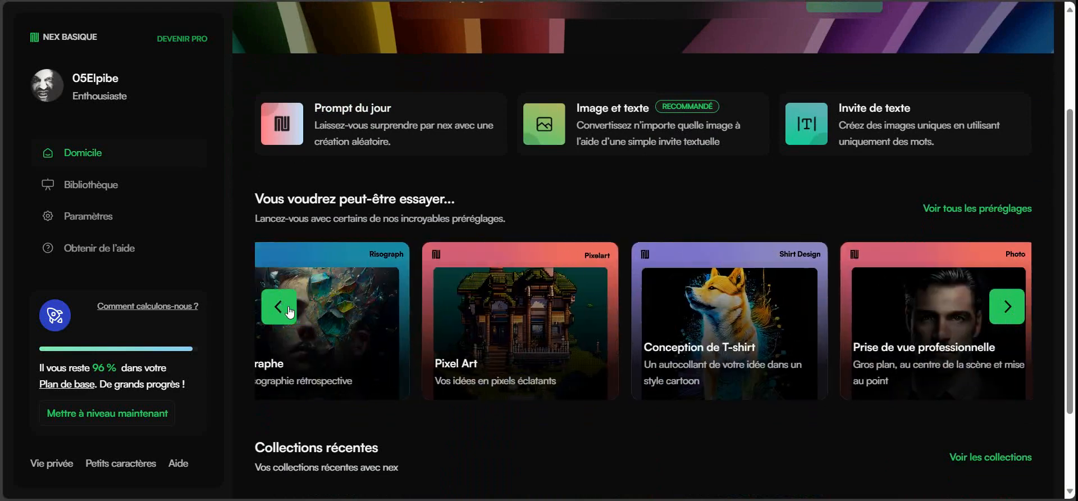
pyautogui.click(936, 307)
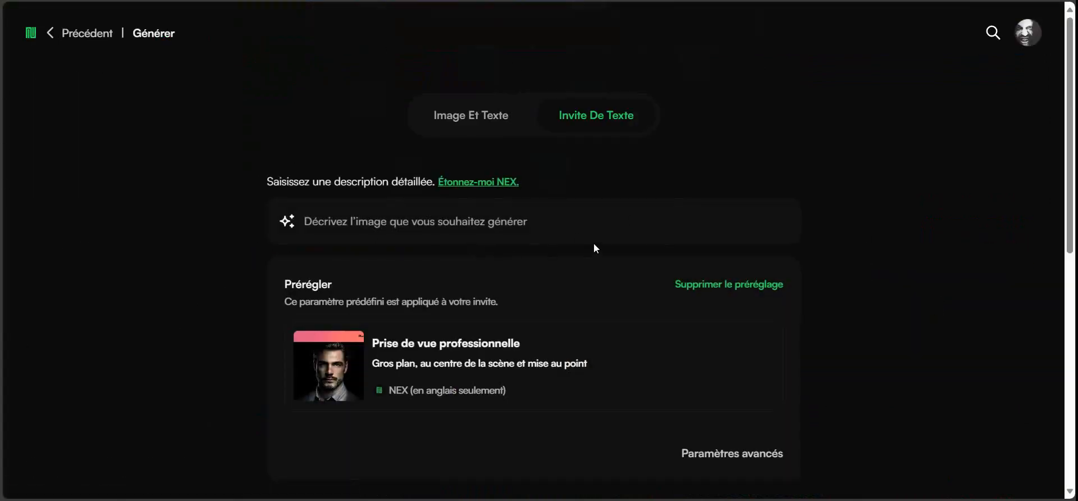
# Paste the copied sporty girl prompt as the description and try to generate images with the professional shot preset again
pyautogui.click(555, 230)
pyautogui.rightClick(369, 225)
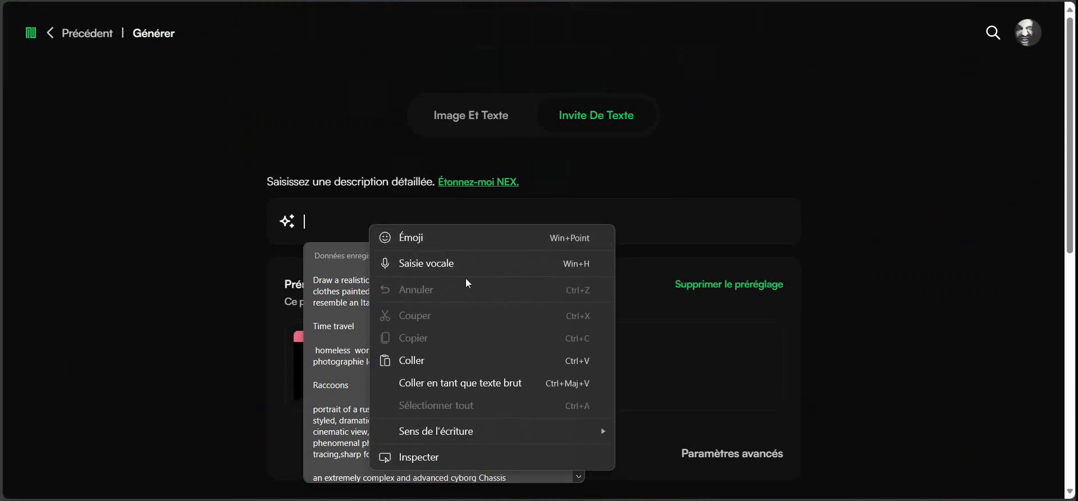
pyautogui.click(439, 371)
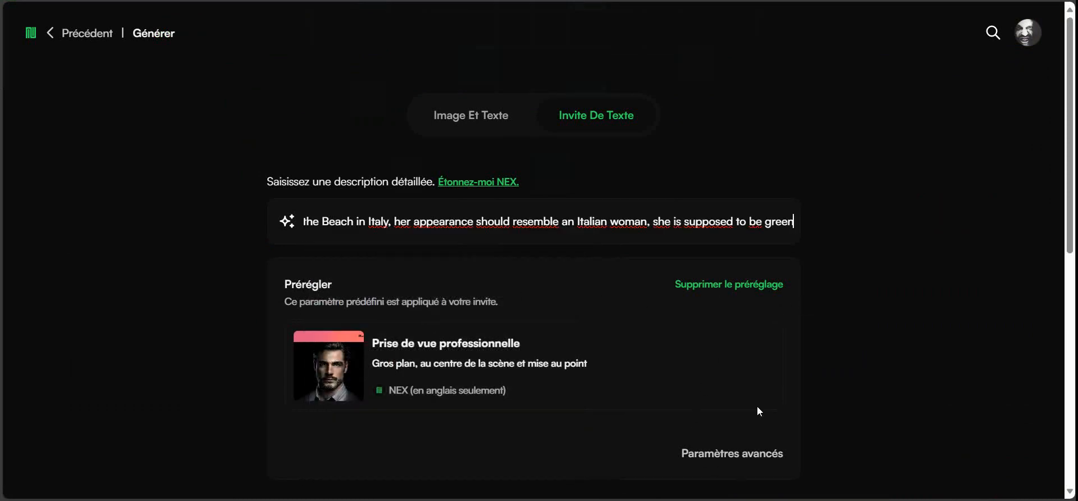
pyautogui.scroll(-5, 756, 410)
pyautogui.click(766, 229)
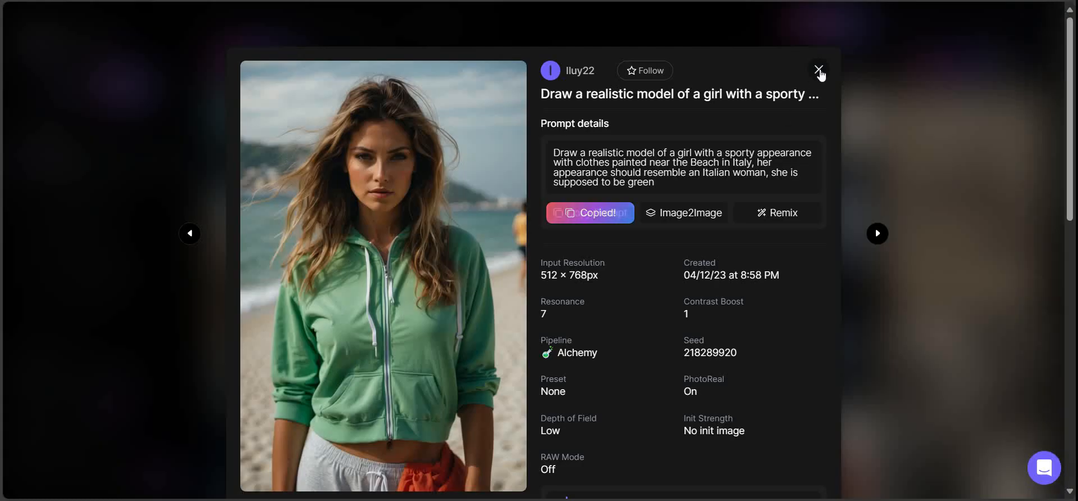
# Switch to Leonardo, close the sporty girl image and copy the prompt of the "A charming and 25 year old Ginny Weasley" image
pyautogui.click(818, 72)
pyautogui.scroll(-15, 512, 204)
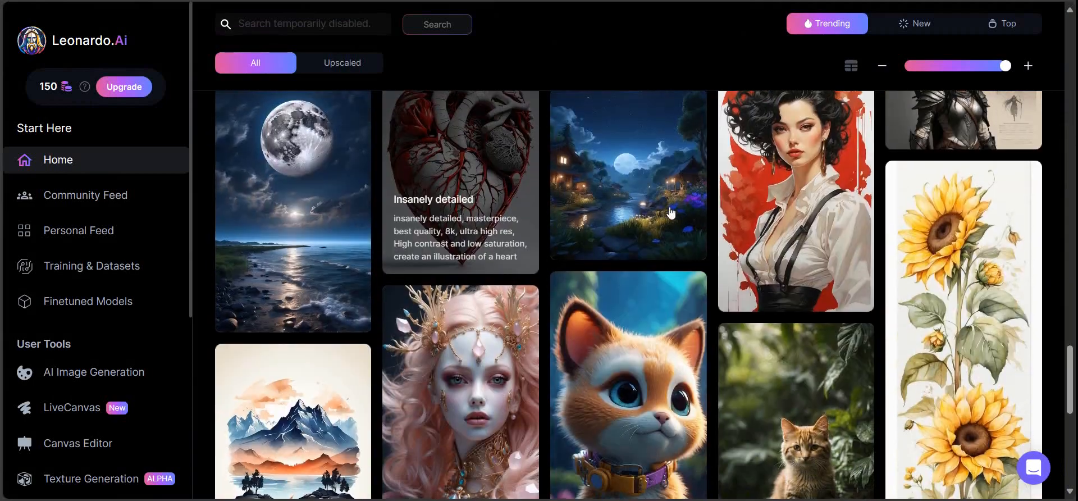
pyautogui.scroll(-5, 662, 214)
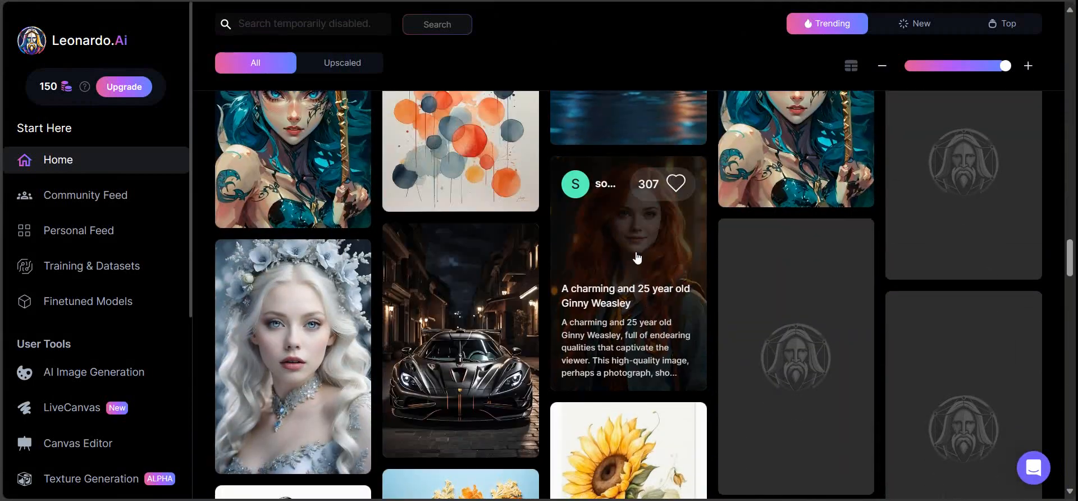
pyautogui.click(634, 259)
pyautogui.click(590, 282)
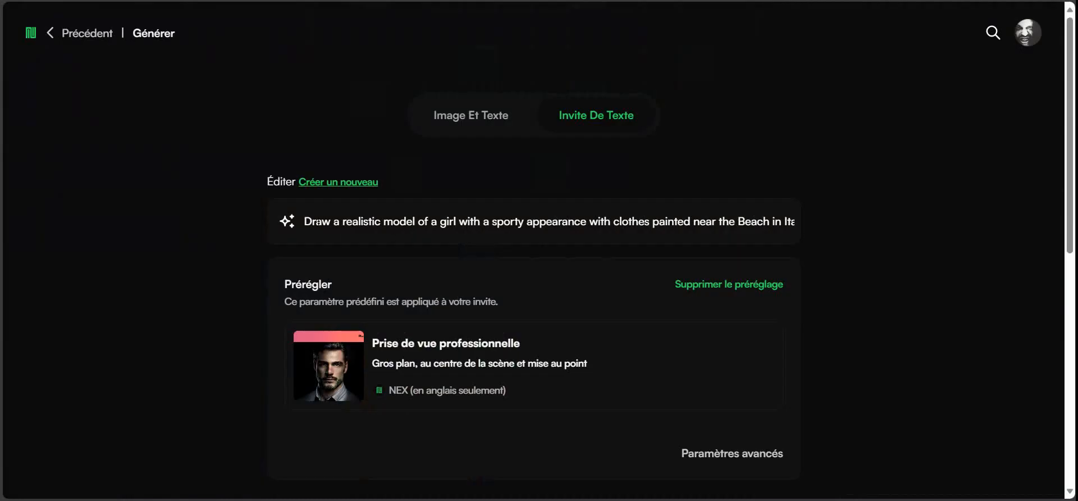
# Switch back to NEX, replace the sporty girl description with the copied Ginny Weasley prompt and generate the images
pyautogui.moveTo(768, 221); pyautogui.dragTo(245, 207)
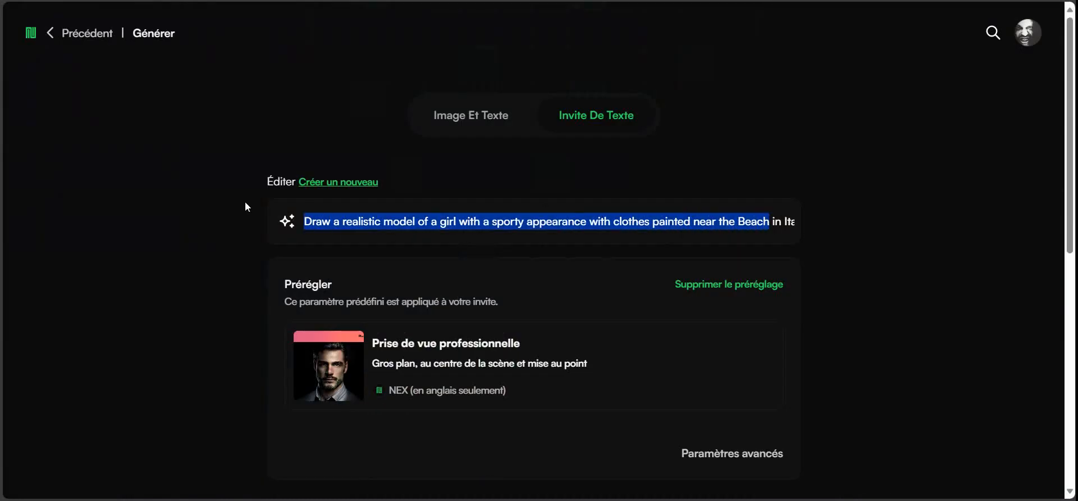
pyautogui.press('BackSpace')
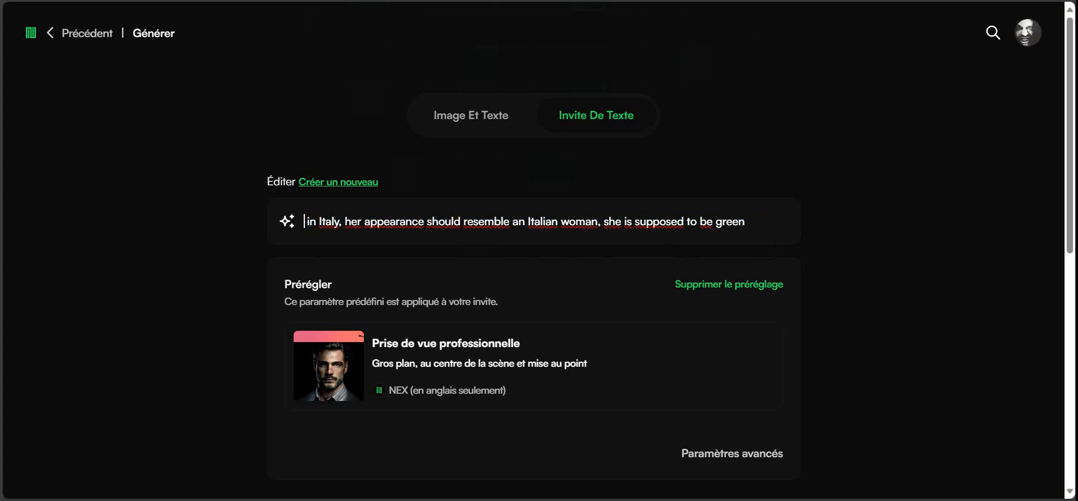
pyautogui.moveTo(752, 221); pyautogui.dragTo(306, 221)
pyautogui.press('BackSpace')
pyautogui.rightClick(316, 225)
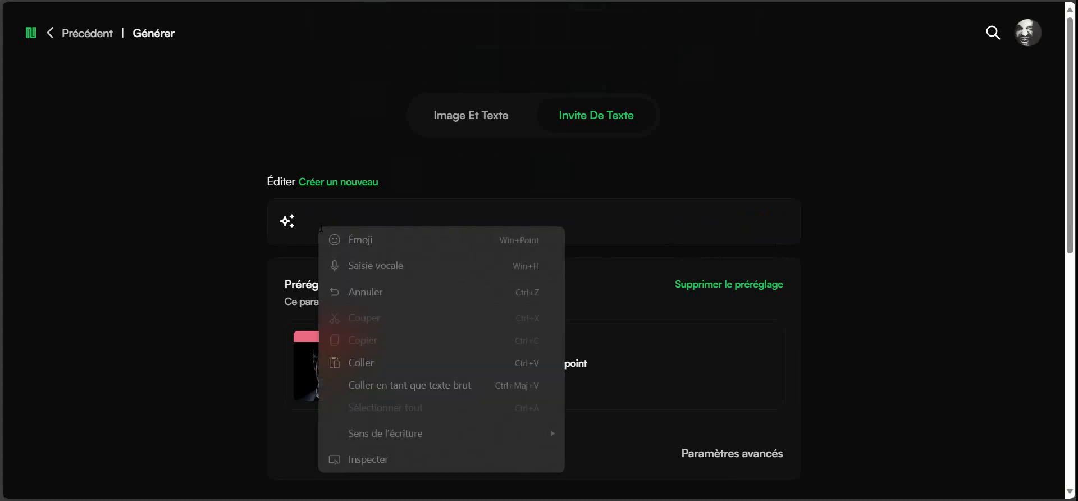
pyautogui.click(380, 360)
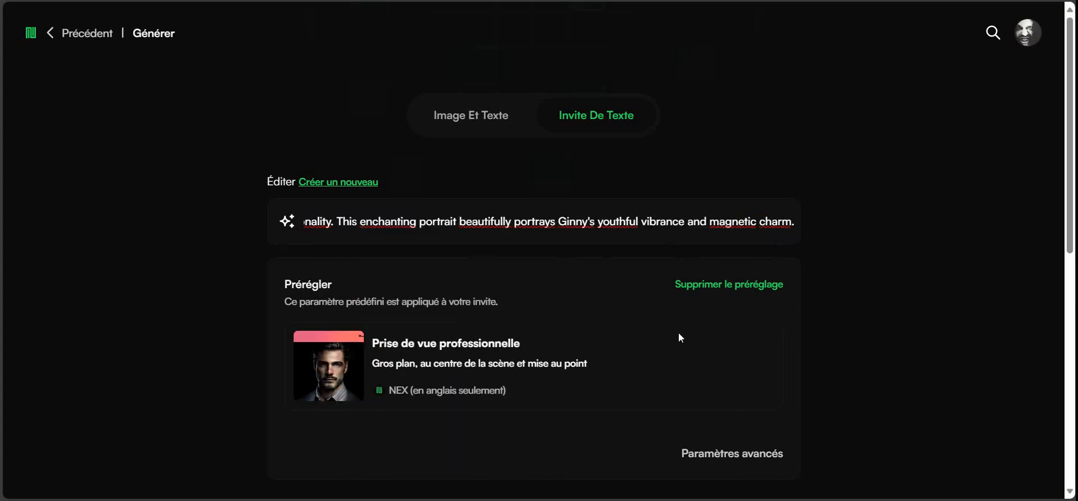
pyautogui.scroll(-4, 584, 289)
pyautogui.click(750, 308)
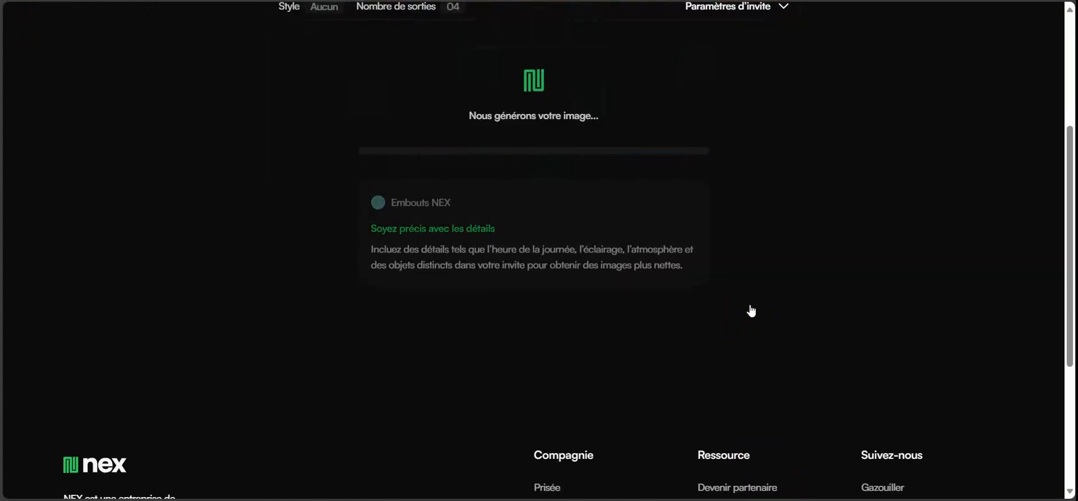
# Examine the four generated Ginny Weasley portraits one after another in the enlarged view, then close it
pyautogui.scroll(3, 180, 262)
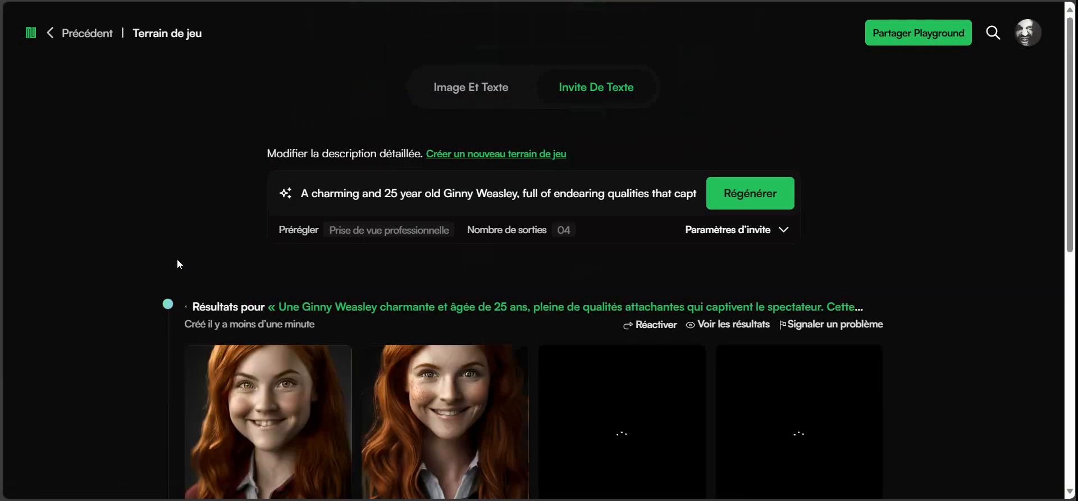
pyautogui.scroll(-1, 222, 135)
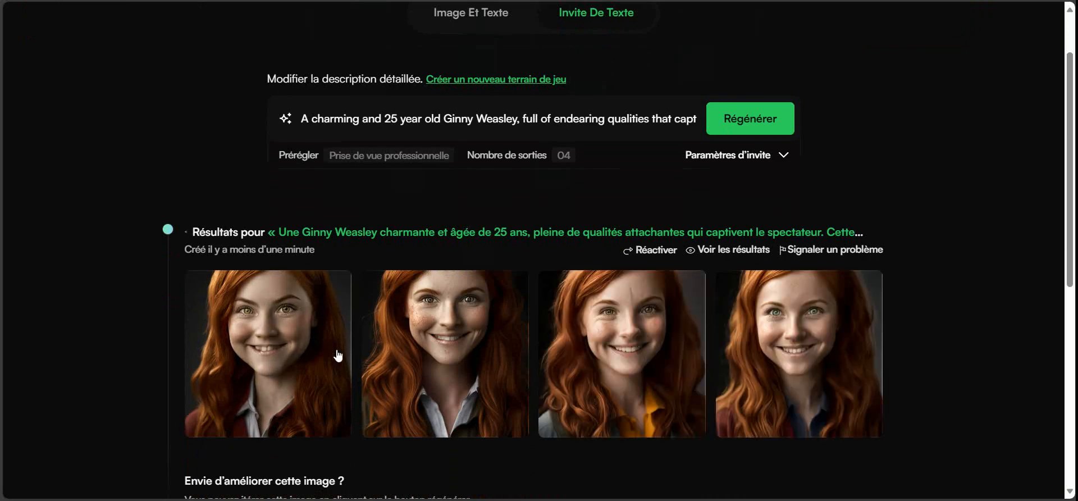
pyautogui.click(288, 337)
pyautogui.scroll(-8, 296, 243)
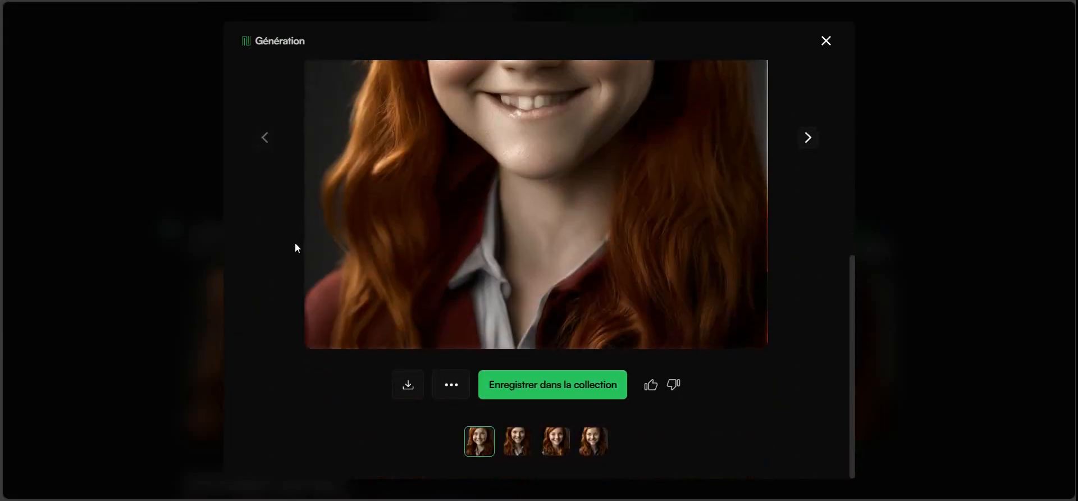
pyautogui.scroll(2, 295, 253)
pyautogui.scroll(1, 294, 253)
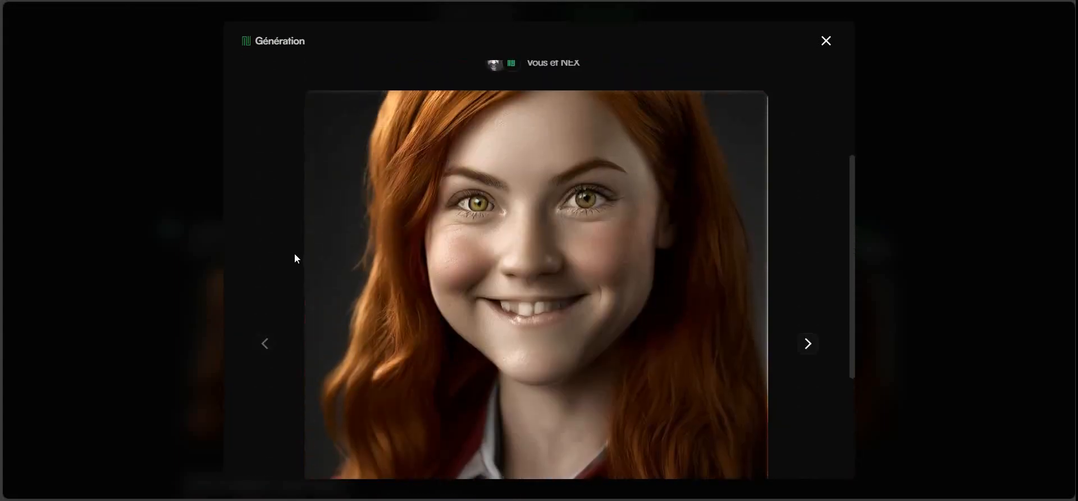
pyautogui.click(808, 346)
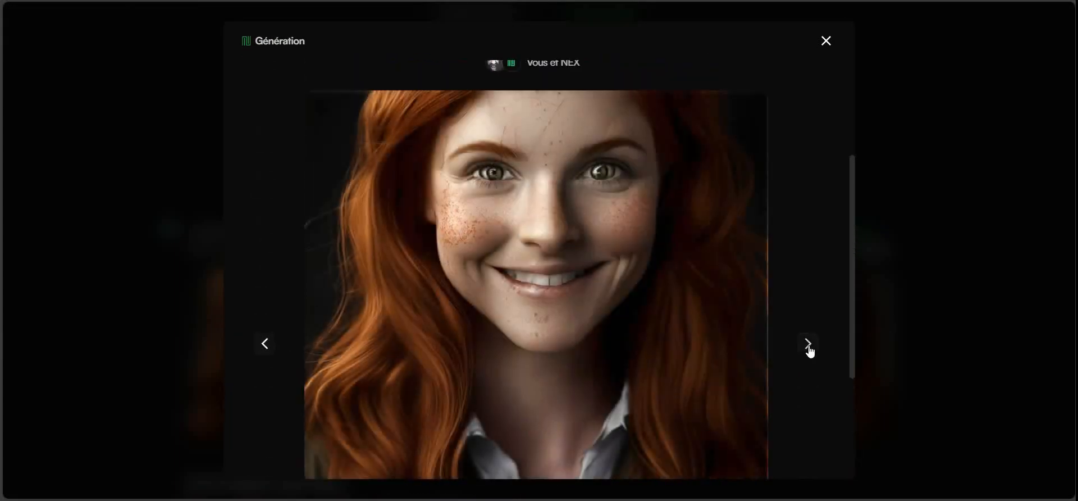
pyautogui.click(808, 347)
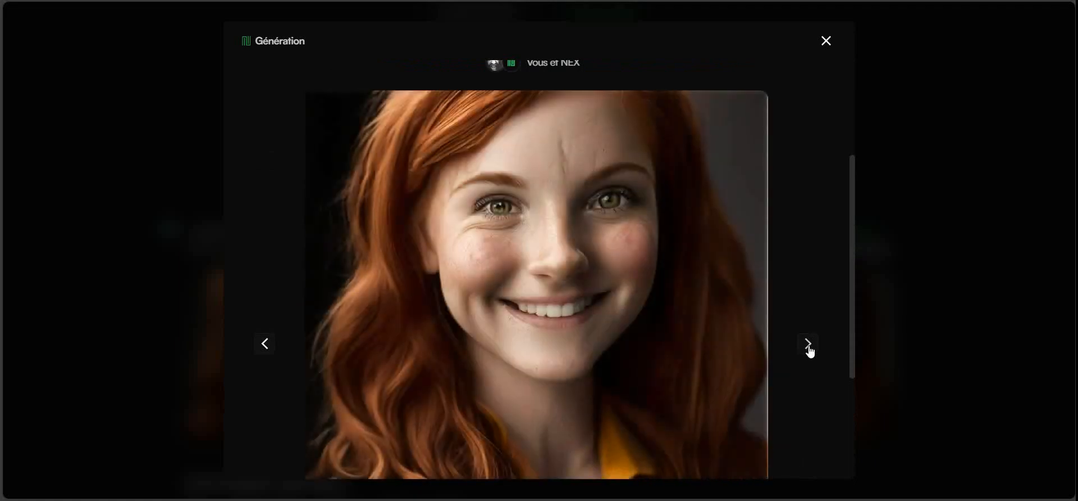
pyautogui.click(808, 347)
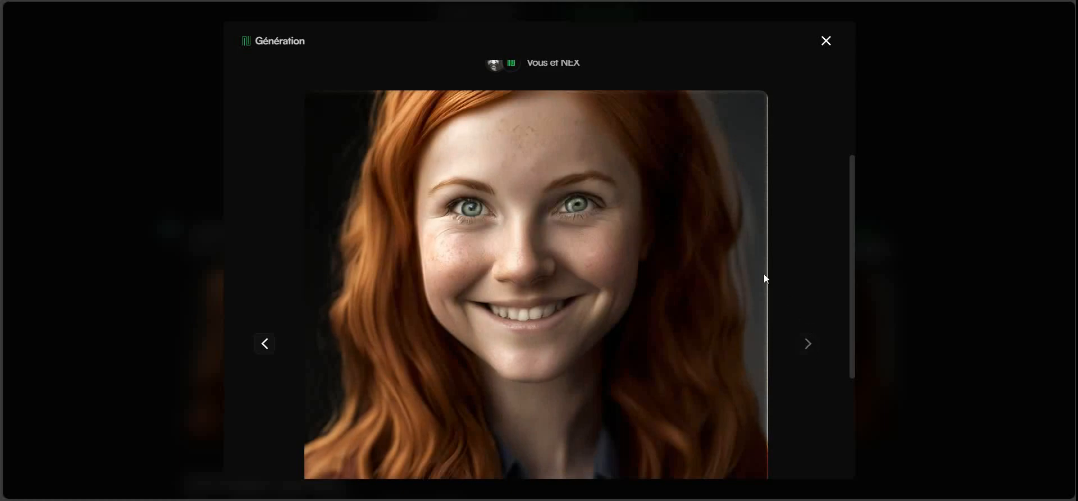
pyautogui.click(826, 42)
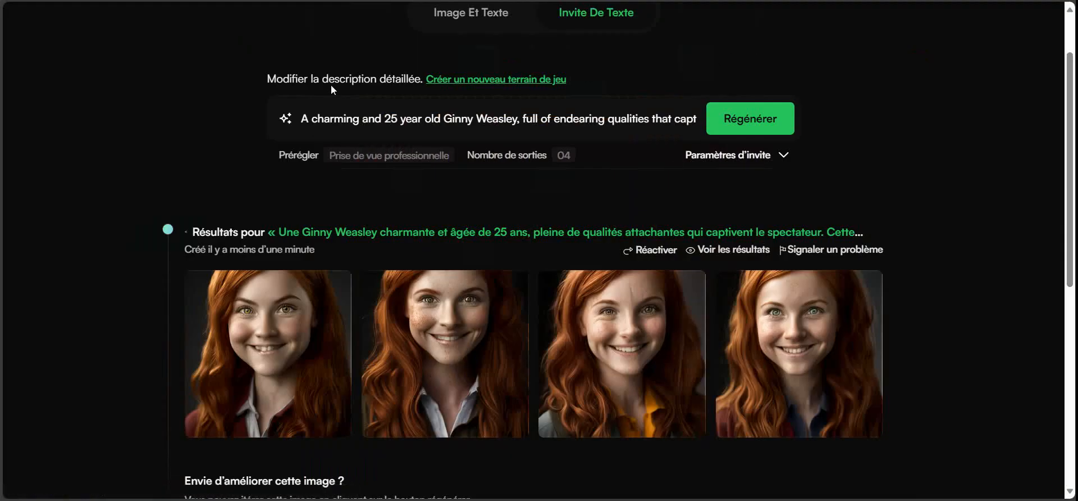
# Switch to Leonardo, close the Ginny Weasley image and browse the trending gallery for another prompt
pyautogui.scroll(2, 532, 175)
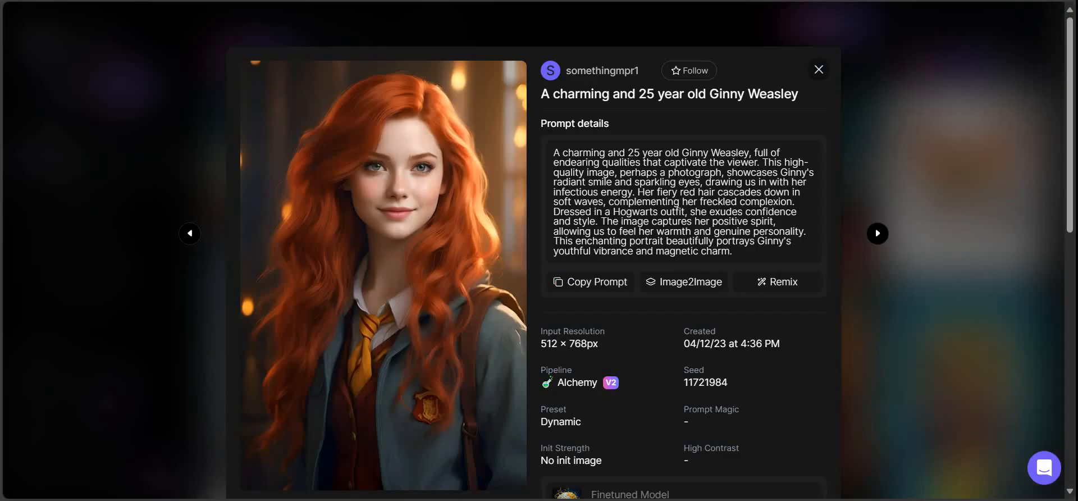
pyautogui.click(819, 70)
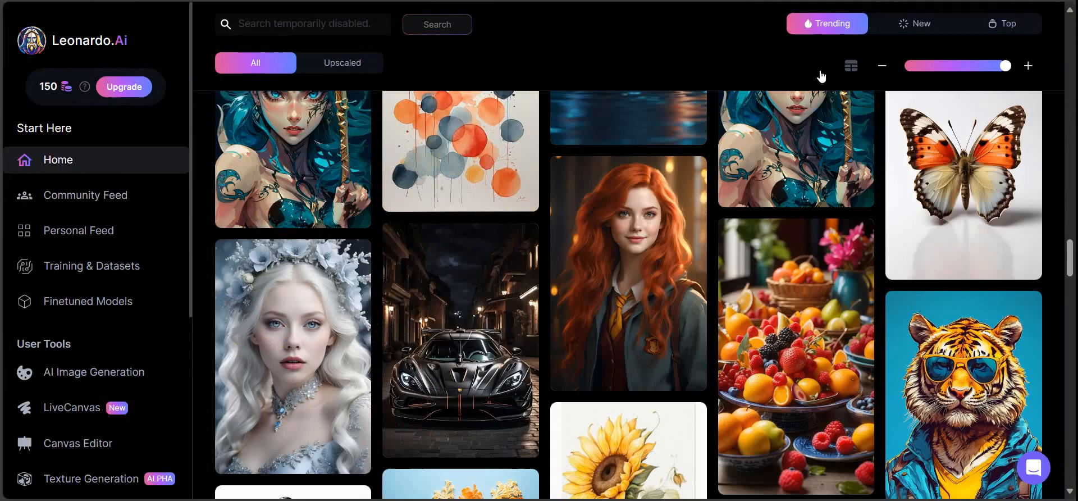
pyautogui.scroll(-3, 389, 197)
pyautogui.scroll(-10, 390, 197)
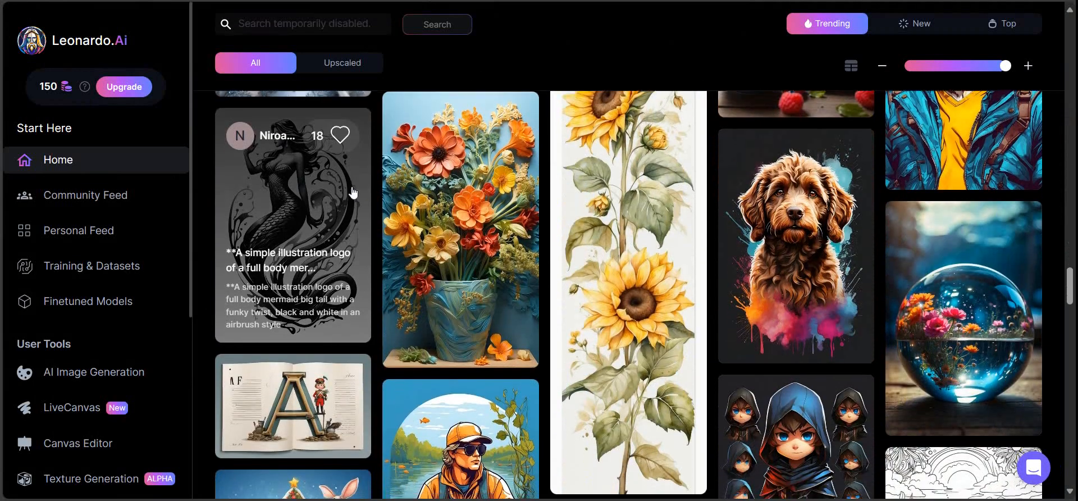
pyautogui.scroll(-12, 419, 201)
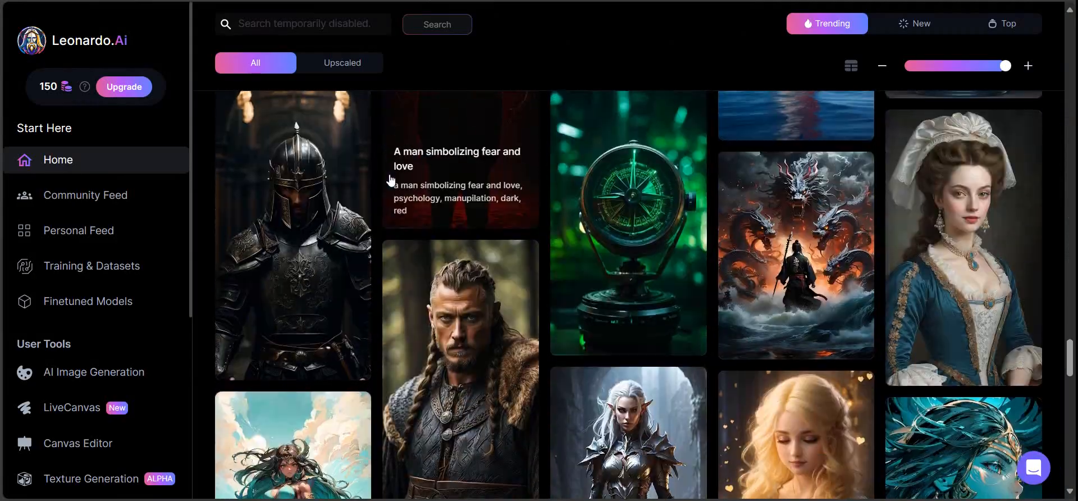
pyautogui.scroll(-12, 391, 180)
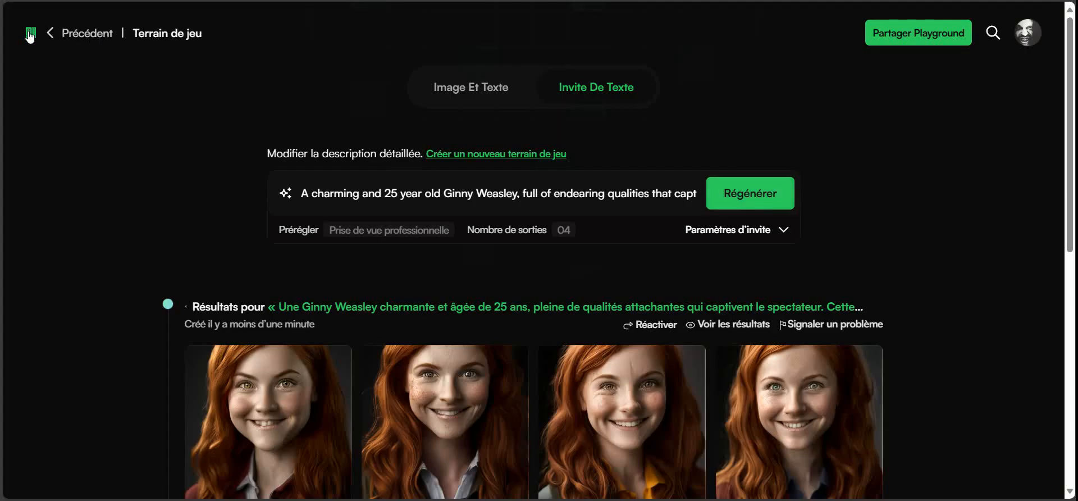
# Switch back to NEX, return to the home page and open the "Conception de T-shirt" preset
pyautogui.click(30, 36)
pyautogui.scroll(-3, 680, 224)
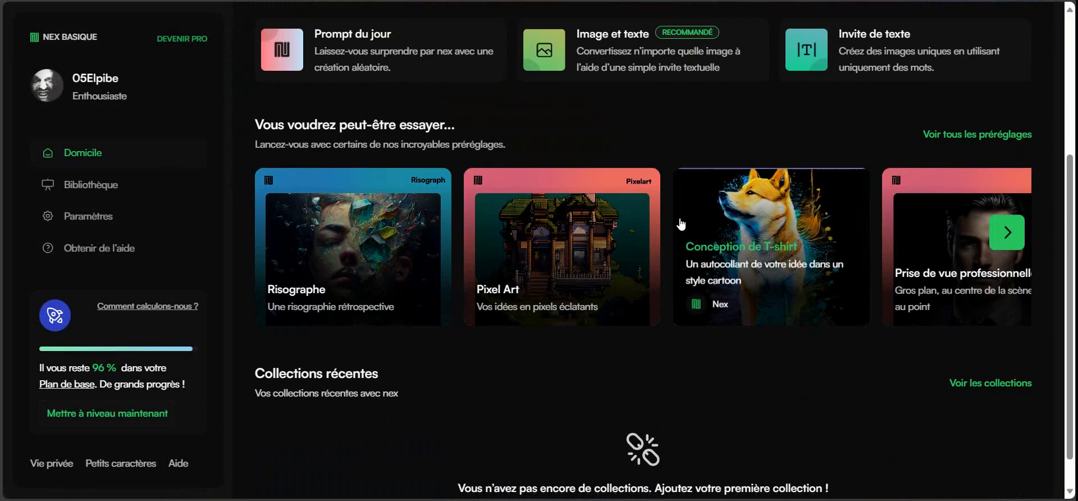
pyautogui.click(682, 224)
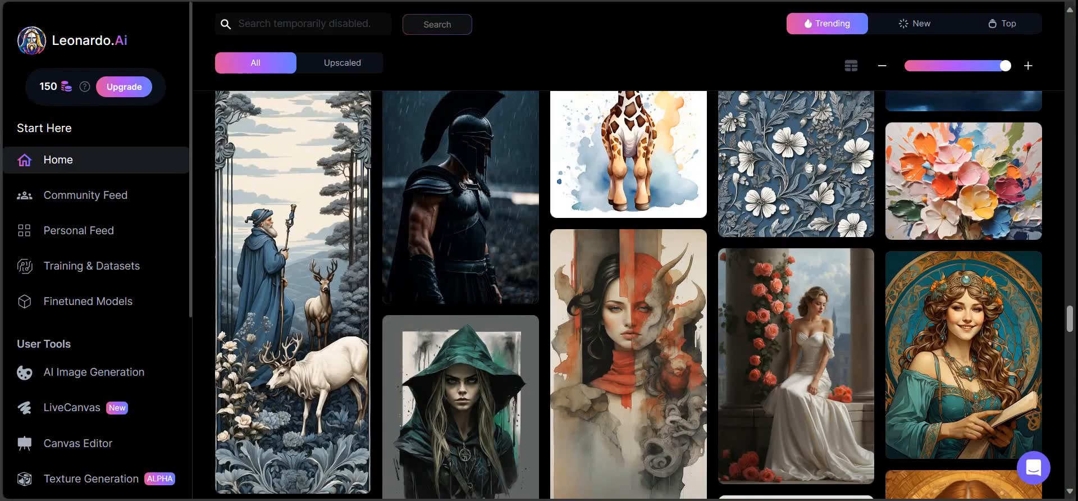
# Switch to Leonardo and copy the prompt of the watercolor baby giraffe image with the yellow flower
pyautogui.scroll(-1, 653, 149)
pyautogui.click(652, 149)
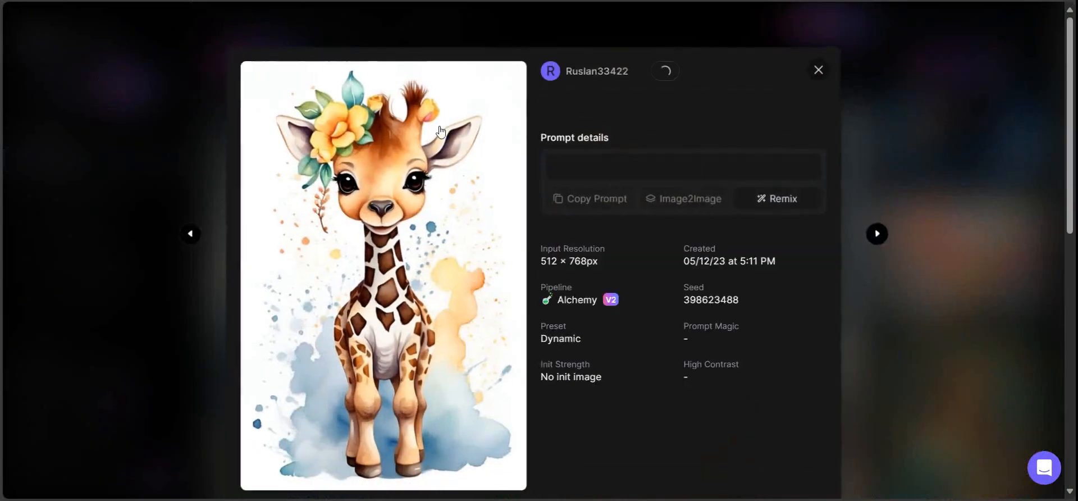
pyautogui.click(603, 203)
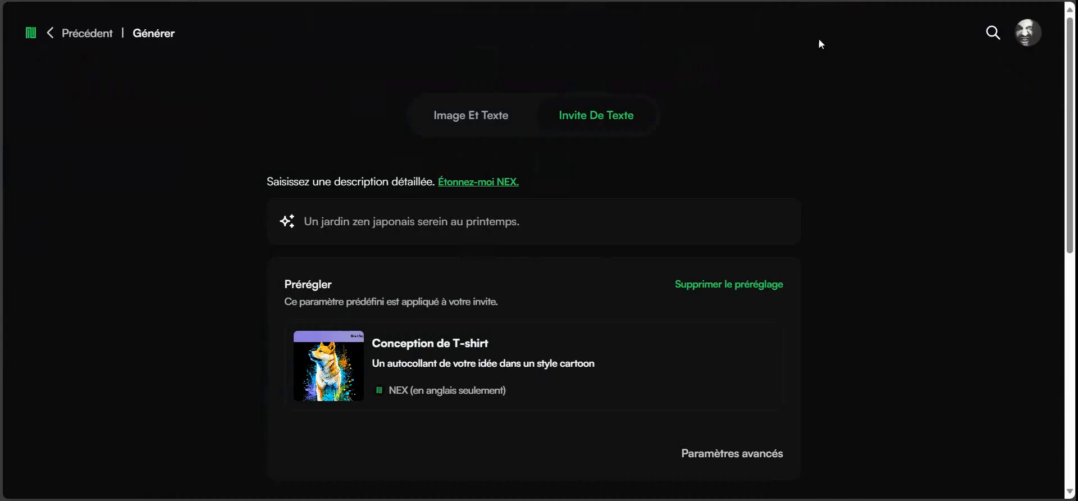
# Switch back to NEX and try to generate images from the copied giraffe prompt with the "Conception de T-shirt" preset
pyautogui.click(545, 224)
pyautogui.rightClick(524, 227)
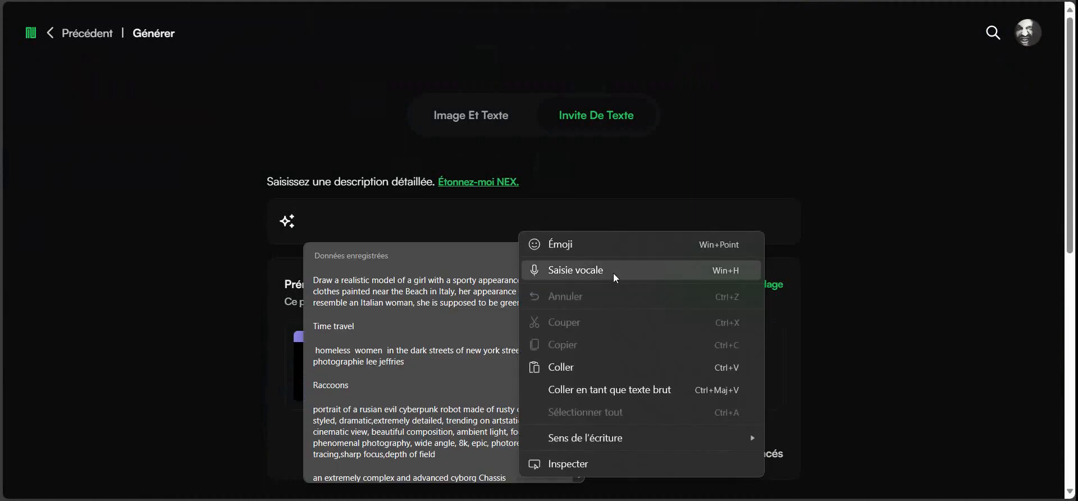
pyautogui.click(584, 365)
pyautogui.scroll(-4, 779, 258)
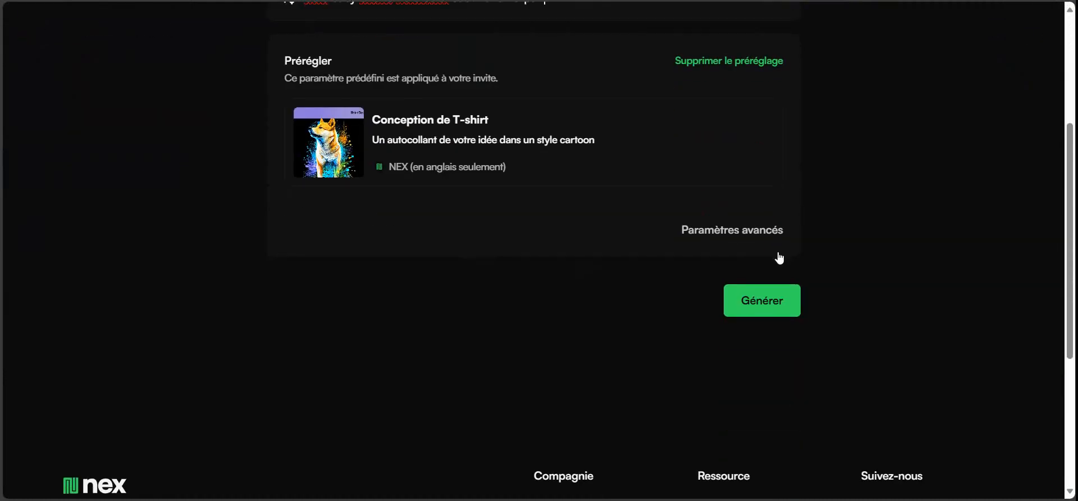
pyautogui.click(792, 292)
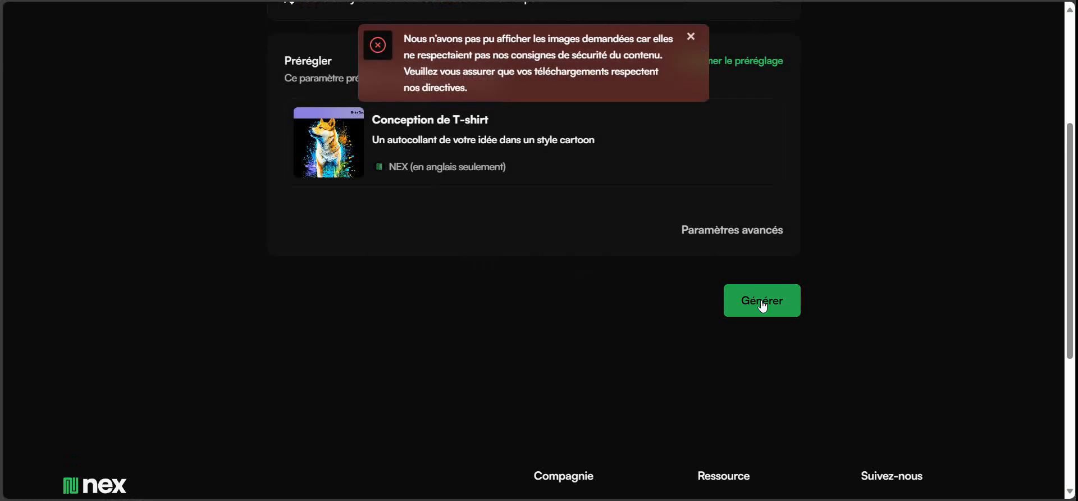
# Remove the word "baby" from the giraffe prompt and generate images with the "Conception de T-shirt" preset
pyautogui.scroll(4, 652, 352)
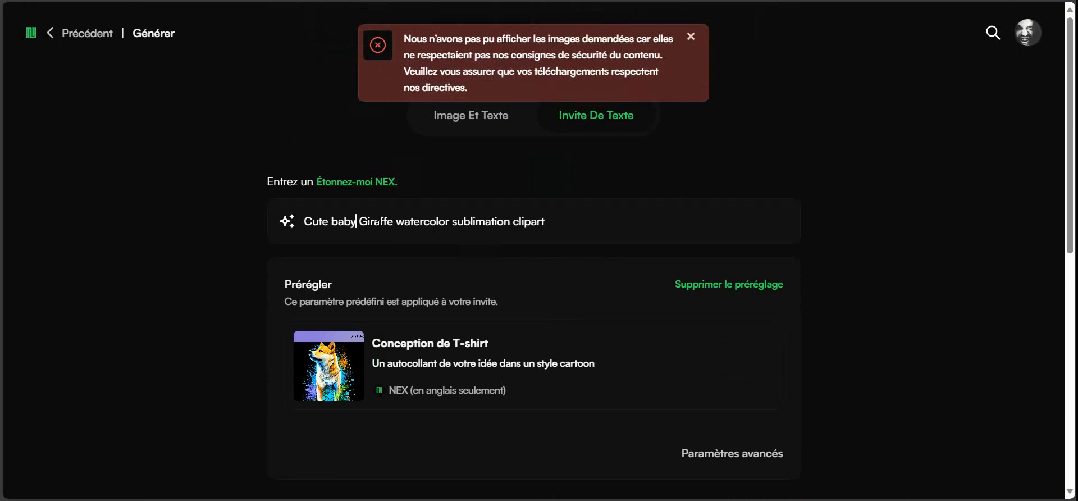
pyautogui.press('BackSpace')
pyautogui.press('BackSpace')
pyautogui.press('BackSpace')
pyautogui.press('BackSpace')
pyautogui.press('BackSpace')
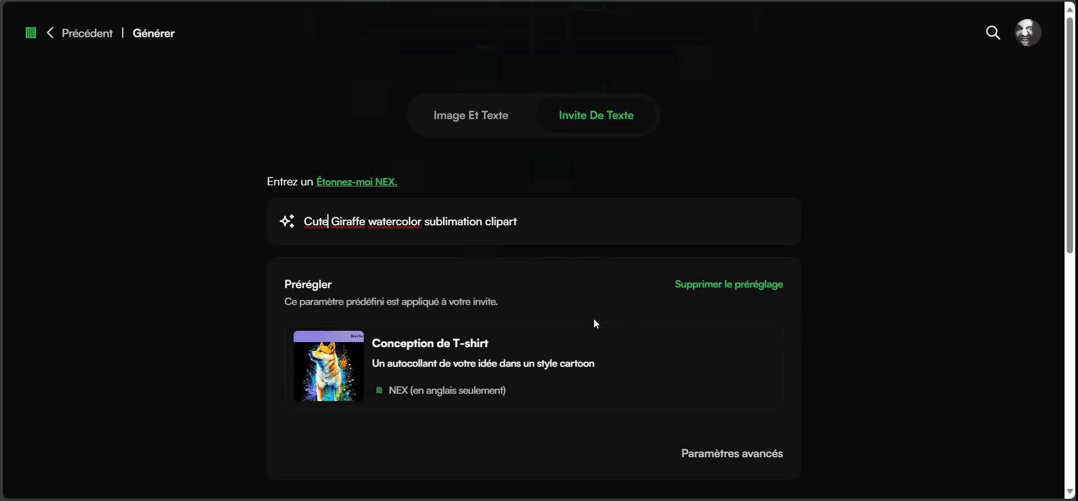
pyautogui.scroll(-4, 599, 313)
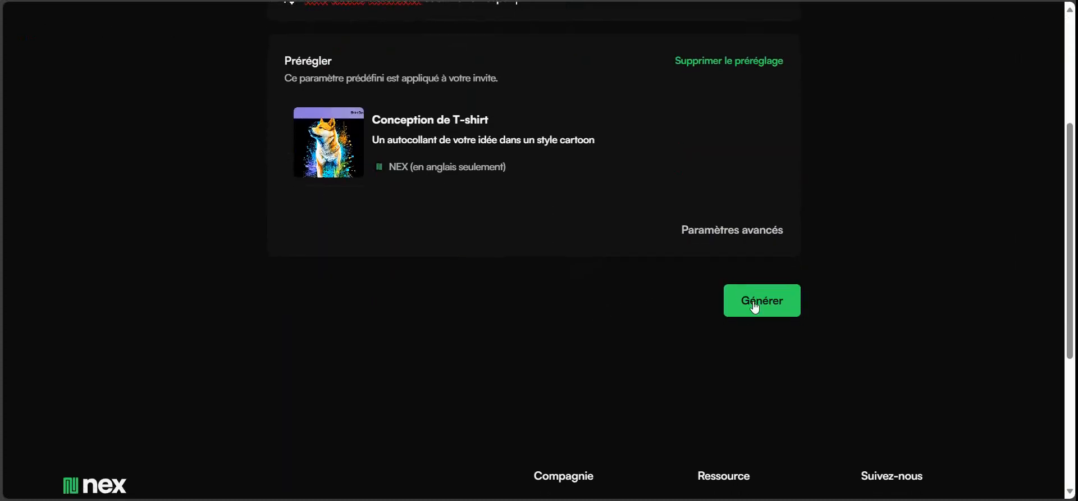
pyautogui.click(758, 303)
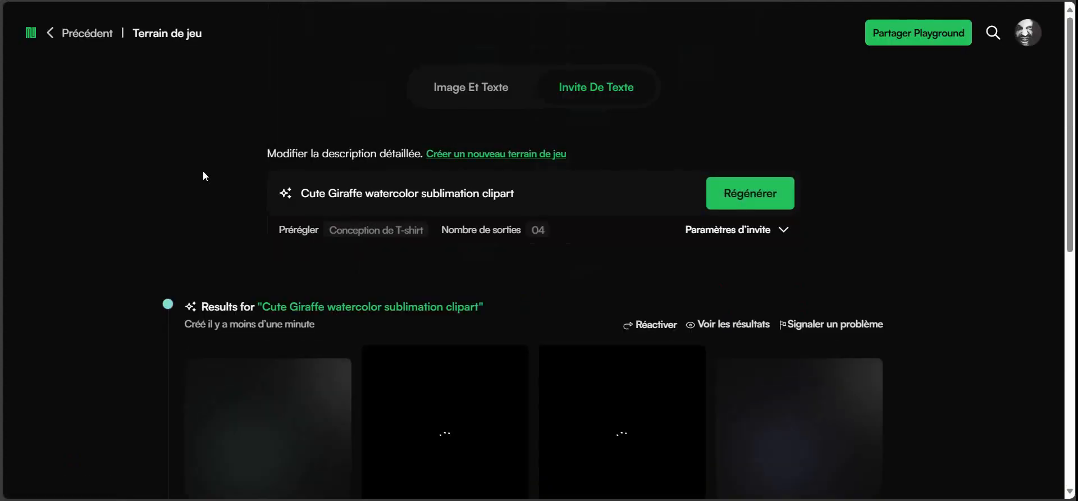
# Open the first generated giraffe image enlarged and examine all four results one after another
pyautogui.scroll(-3, 125, 156)
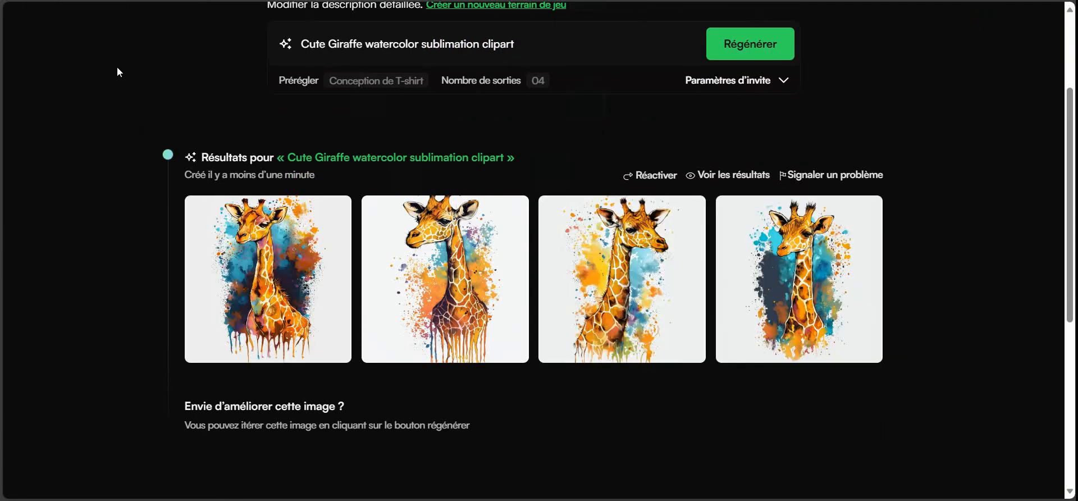
pyautogui.scroll(-2, 120, 65)
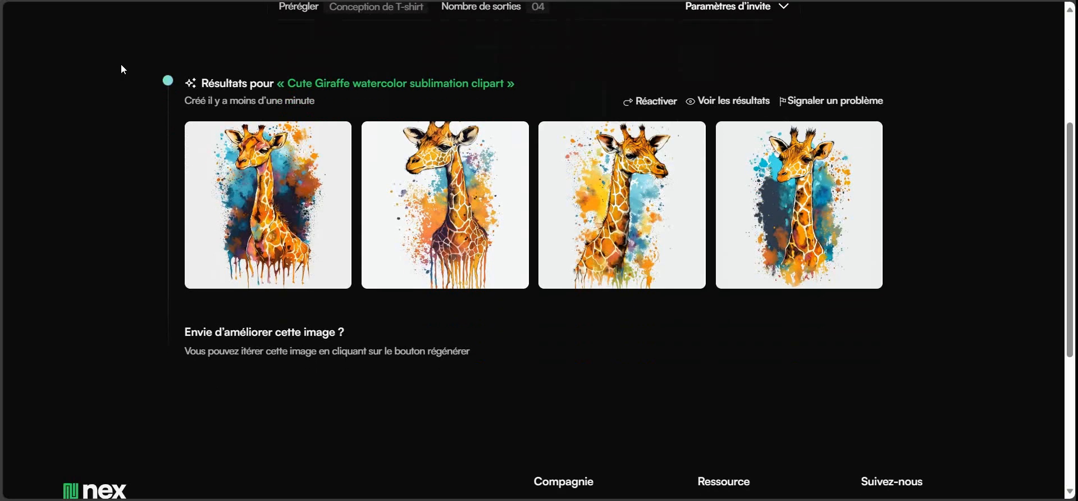
pyautogui.click(281, 199)
pyautogui.scroll(-4, 274, 147)
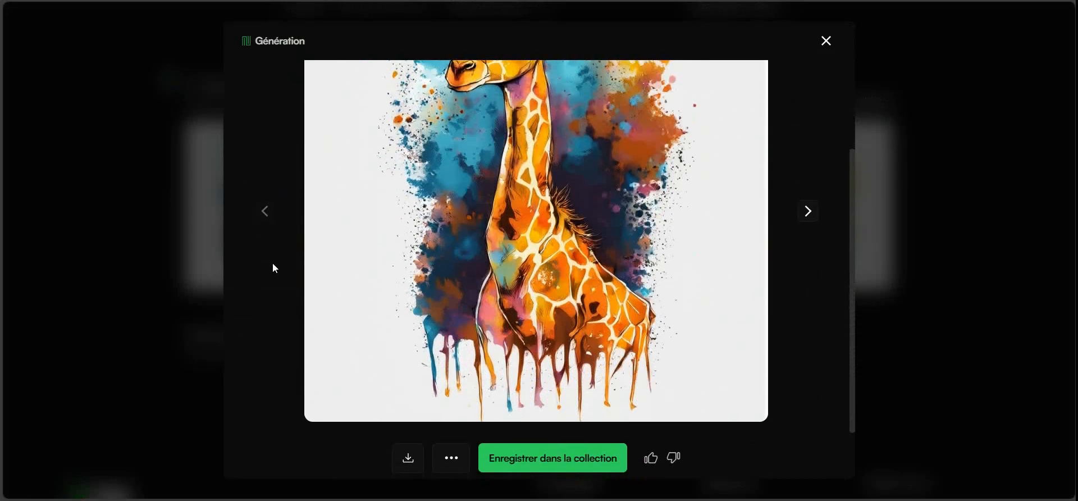
pyautogui.scroll(4, 327, 286)
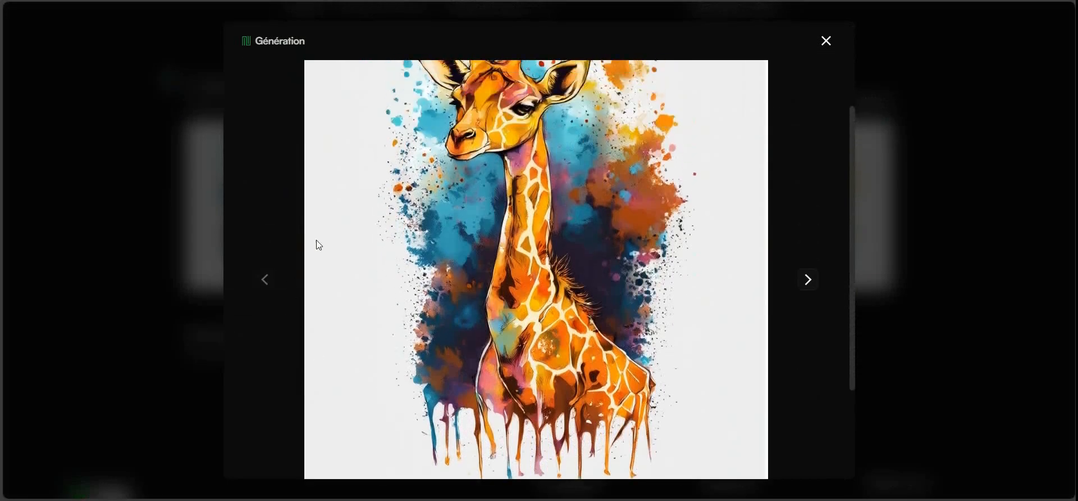
pyautogui.scroll(-1, 247, 267)
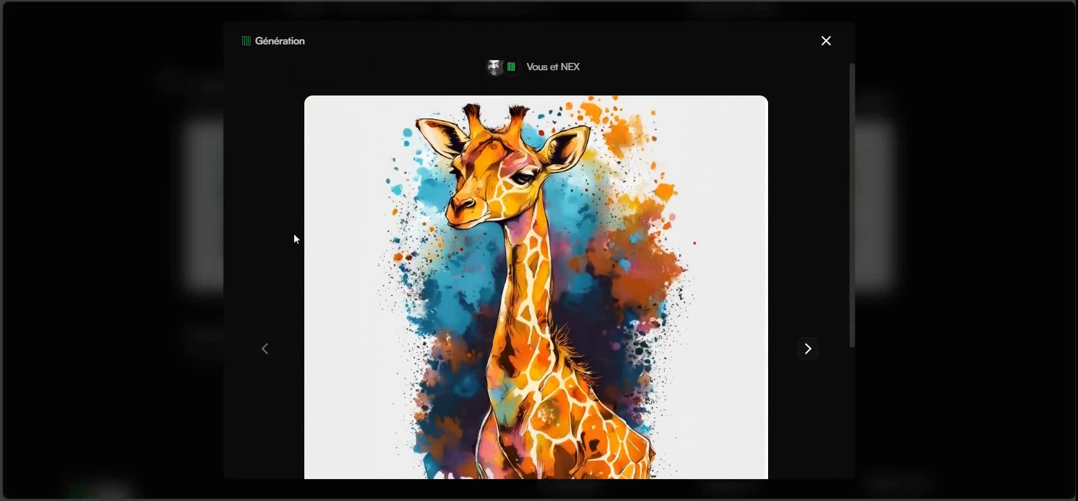
pyautogui.scroll(-1, 418, 199)
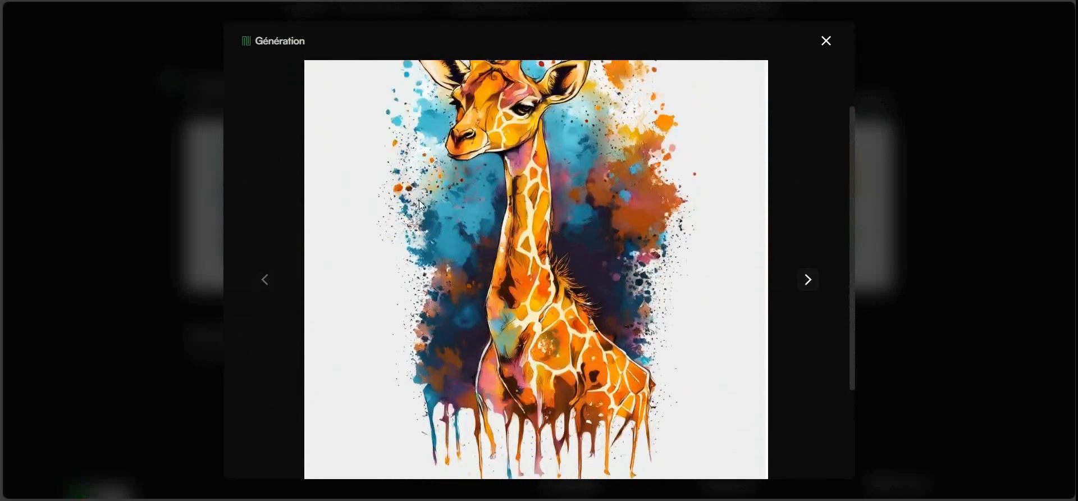
pyautogui.click(808, 281)
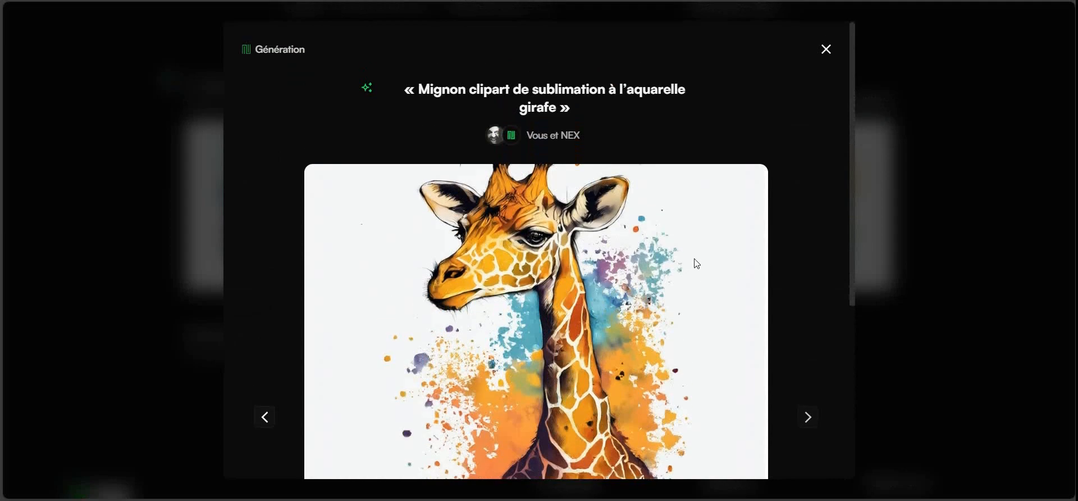
pyautogui.scroll(-4, 696, 261)
pyautogui.scroll(2, 668, 263)
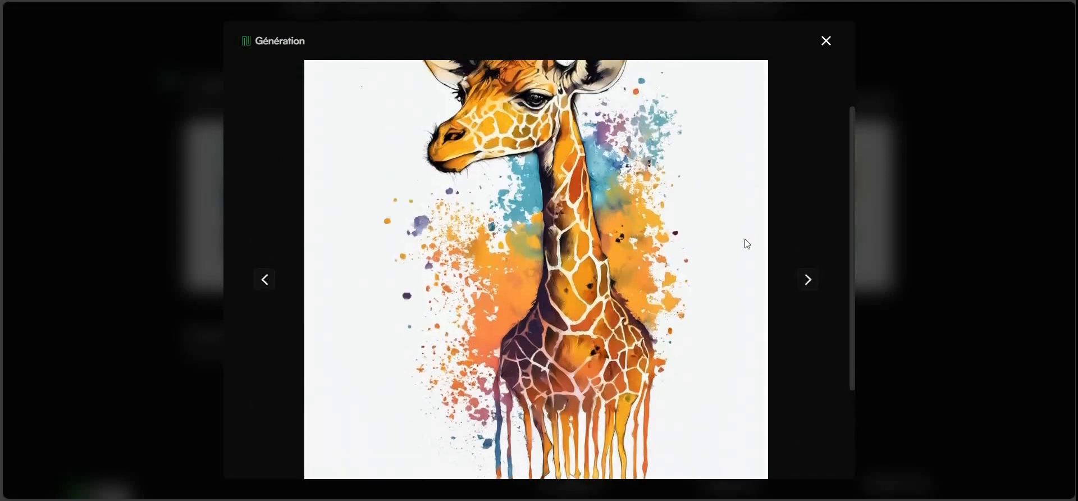
pyautogui.click(816, 287)
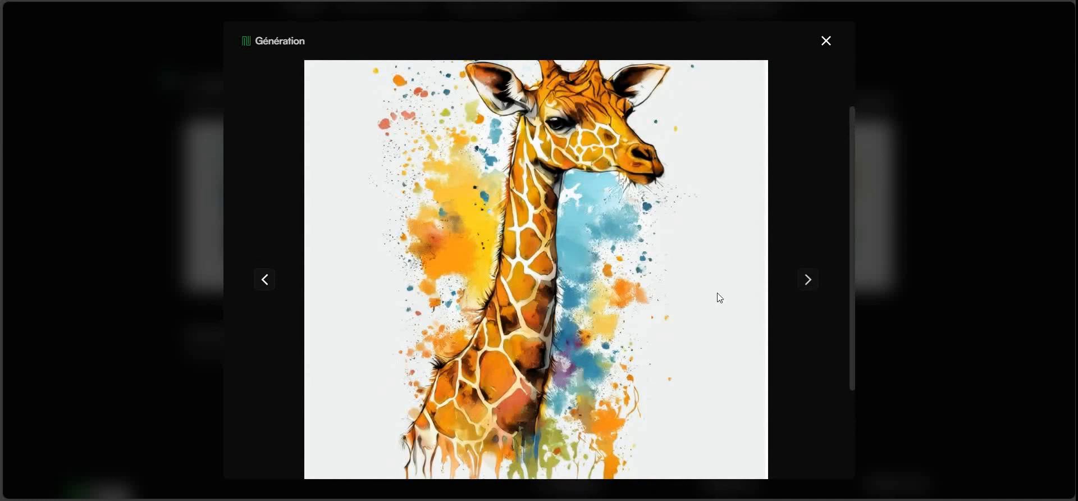
pyautogui.click(813, 285)
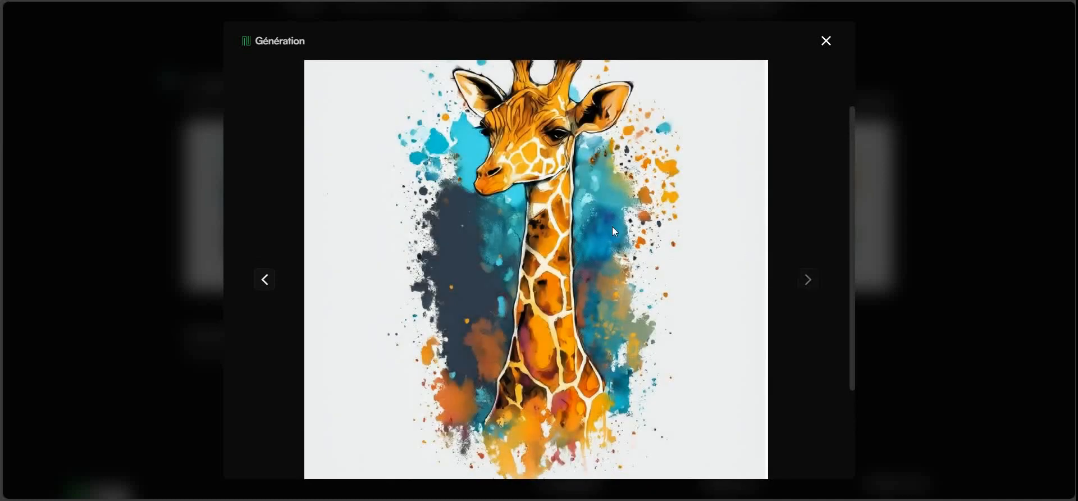
pyautogui.rightClick(582, 234)
pyautogui.click(662, 225)
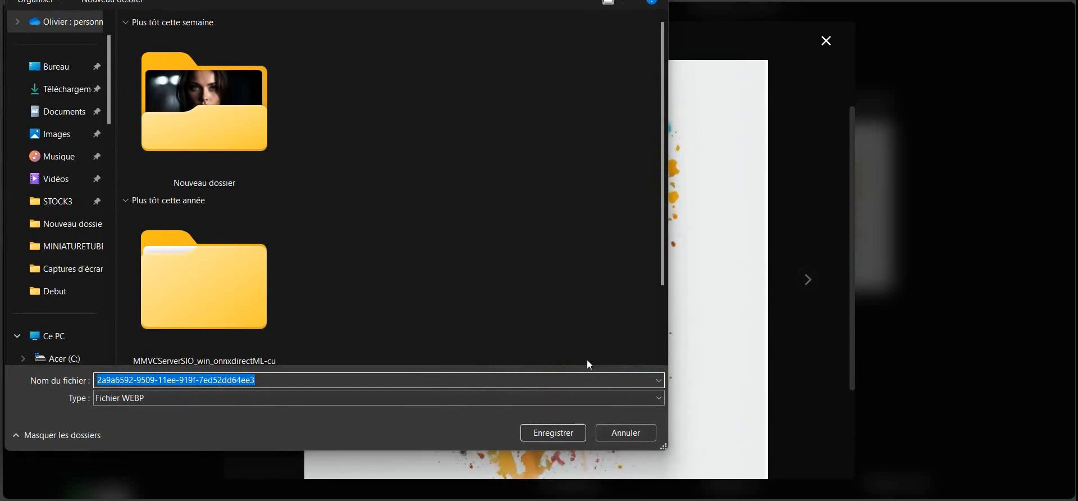
pyautogui.click(642, 432)
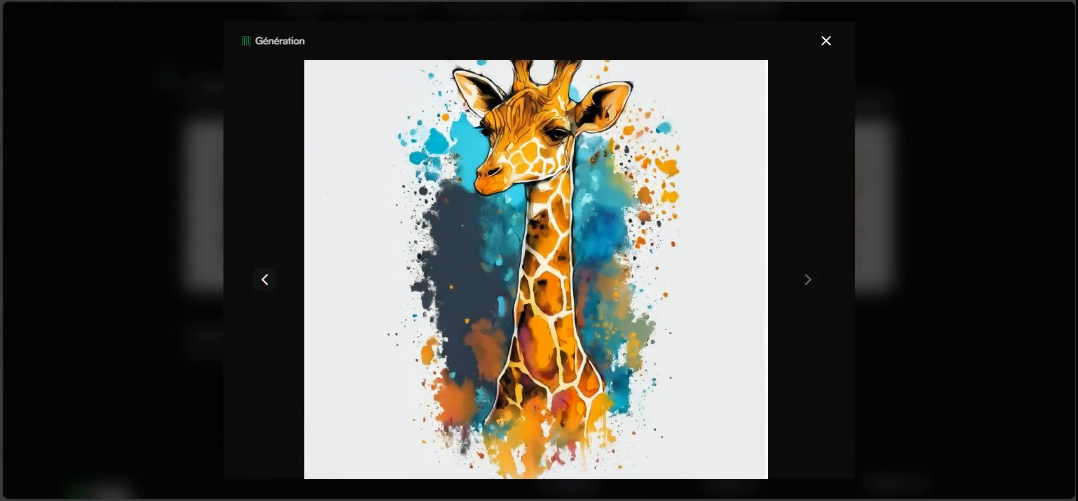
# Switch to Outil Capture d'écran and capture the area of the fourth giraffe image as a screenshot
pyautogui.click(776, 498)
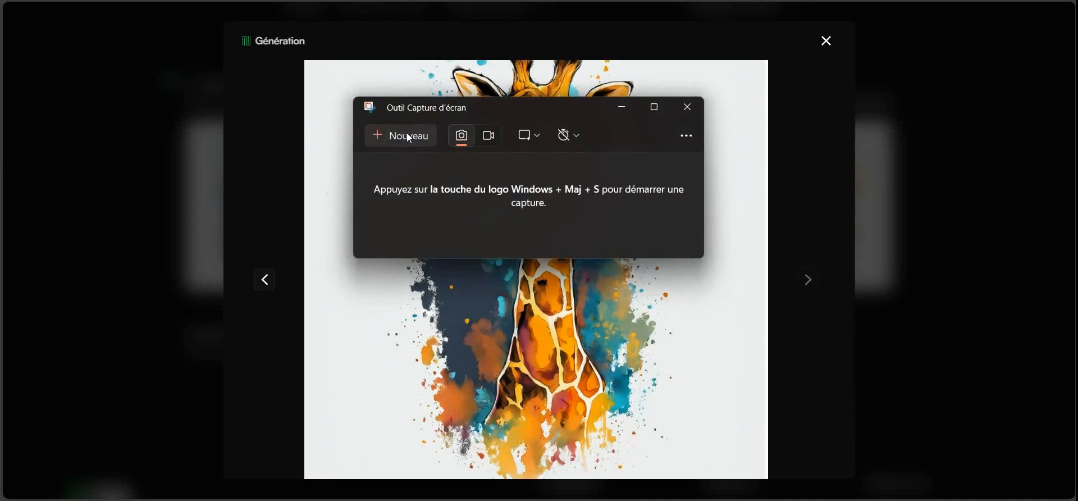
pyautogui.click(409, 137)
pyautogui.moveTo(301, 62); pyautogui.dragTo(764, 479)
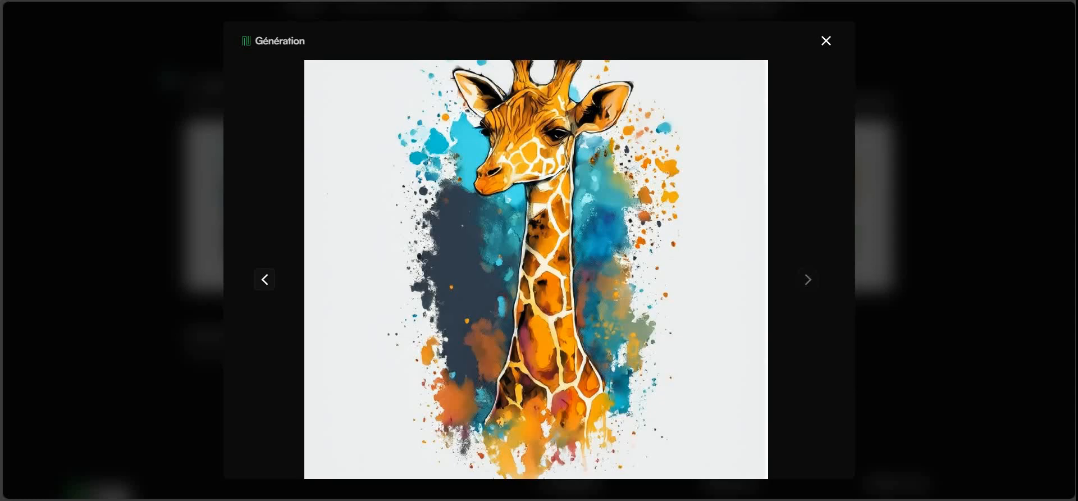
pyautogui.click(478, 444)
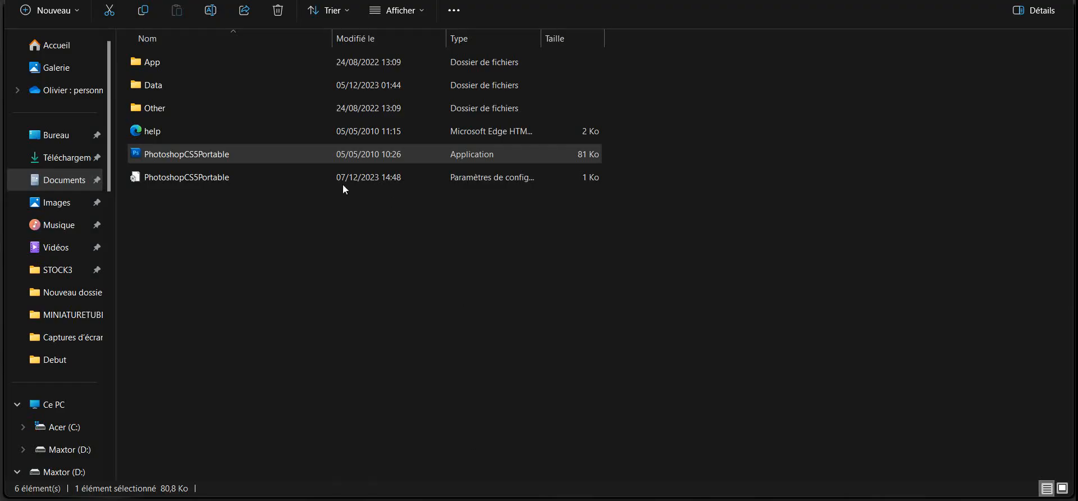
pyautogui.click(57, 203)
pyautogui.doubleClick(143, 77)
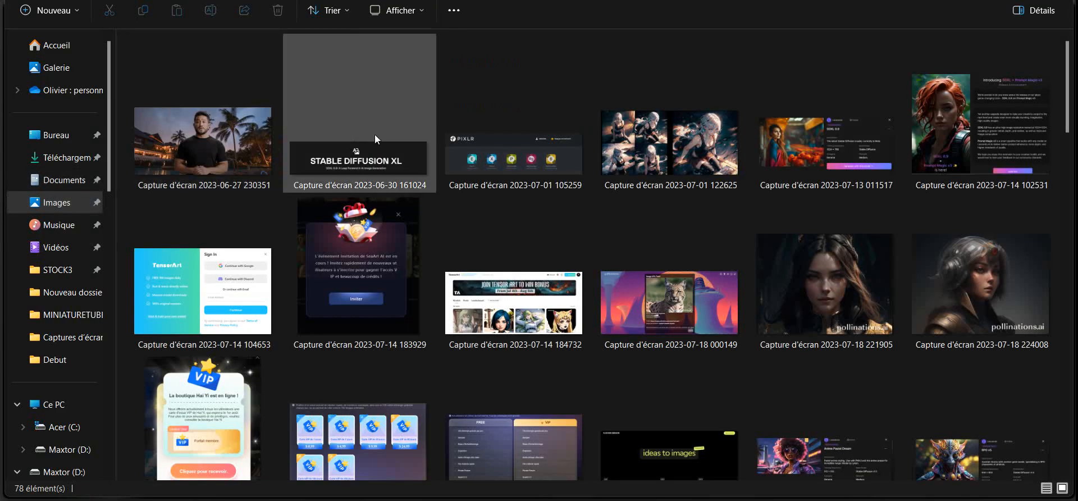
pyautogui.scroll(-5, 424, 193)
pyautogui.scroll(-5, 505, 216)
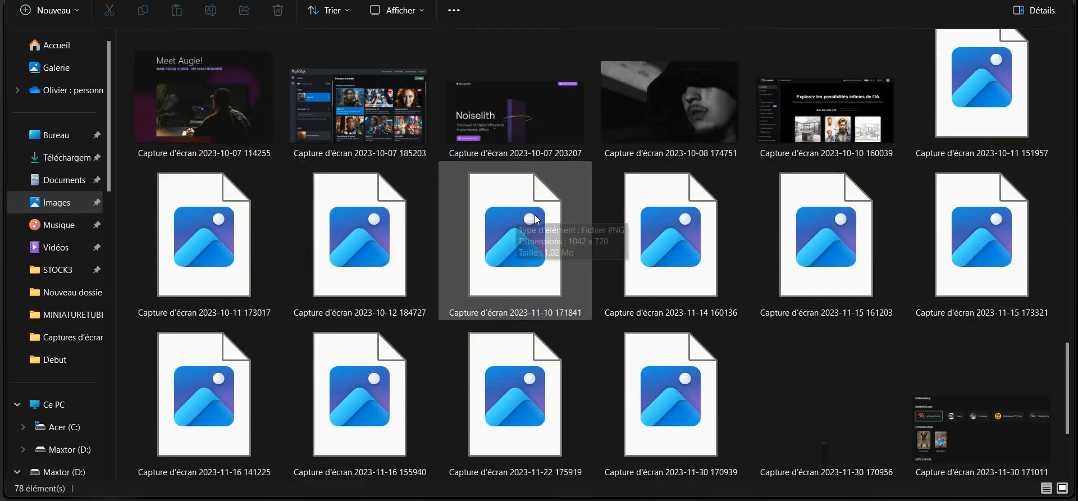
pyautogui.scroll(-2, 535, 219)
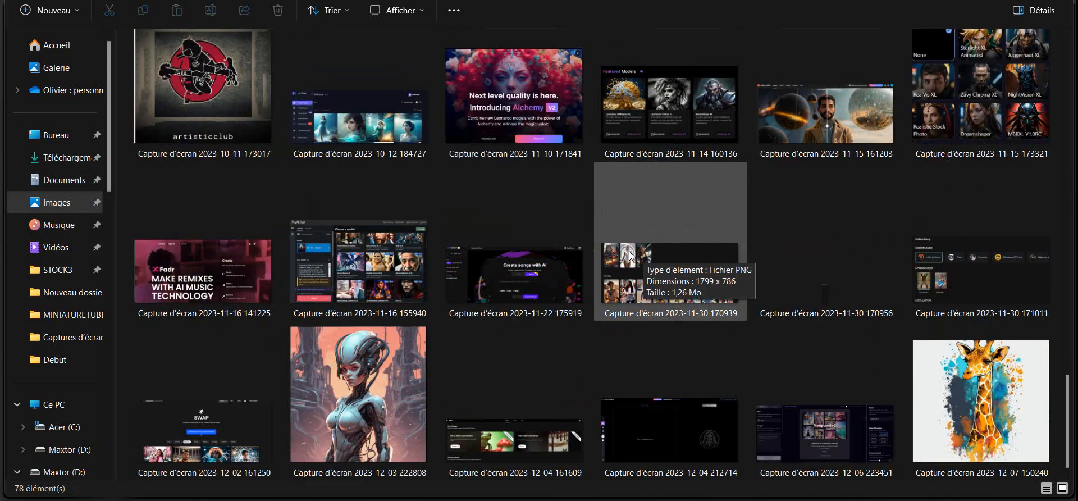
pyautogui.doubleClick(994, 411)
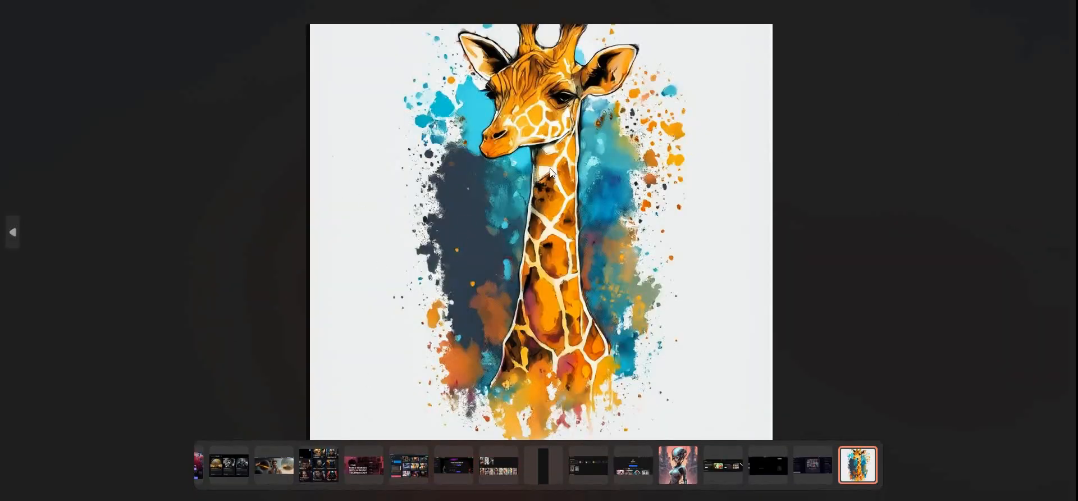
# Inspect the details of the giraffe capture at close range, then close the image viewer
pyautogui.scroll(5, 550, 173)
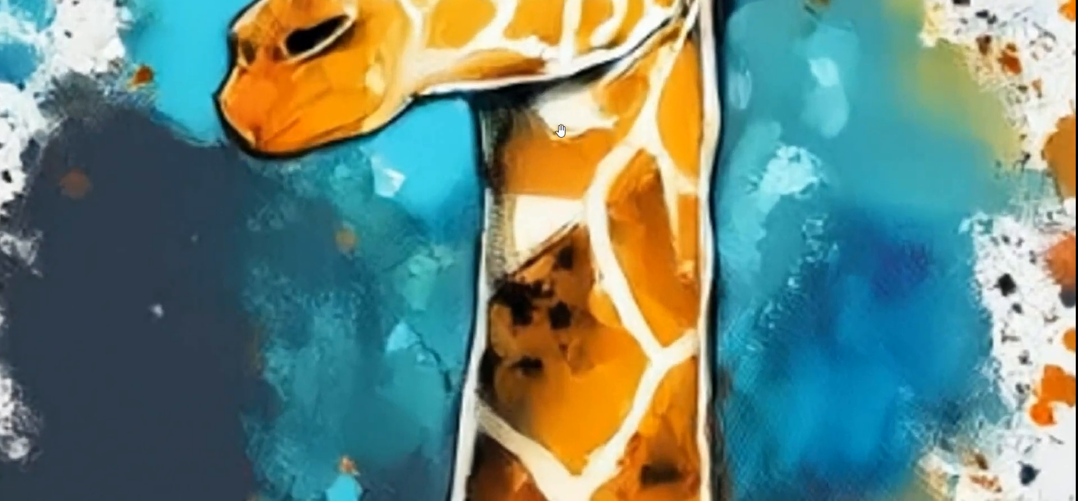
pyautogui.scroll(-5, 560, 130)
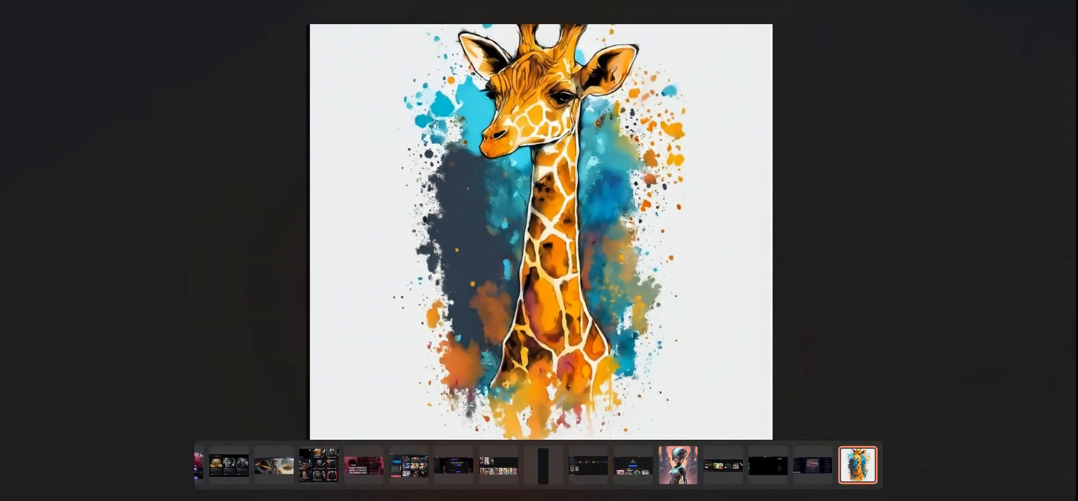
pyautogui.scroll(5, 533, 140)
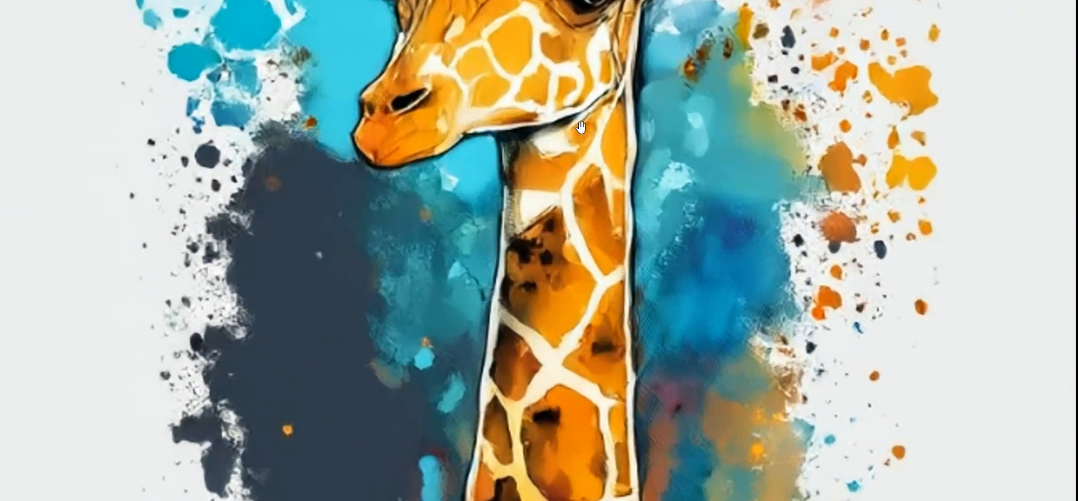
pyautogui.scroll(-5, 581, 127)
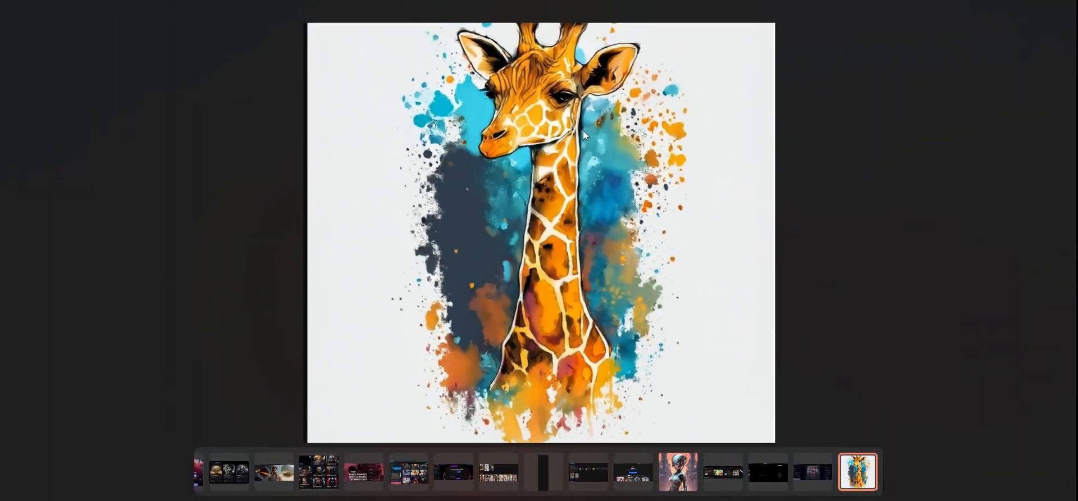
pyautogui.press('Escape')
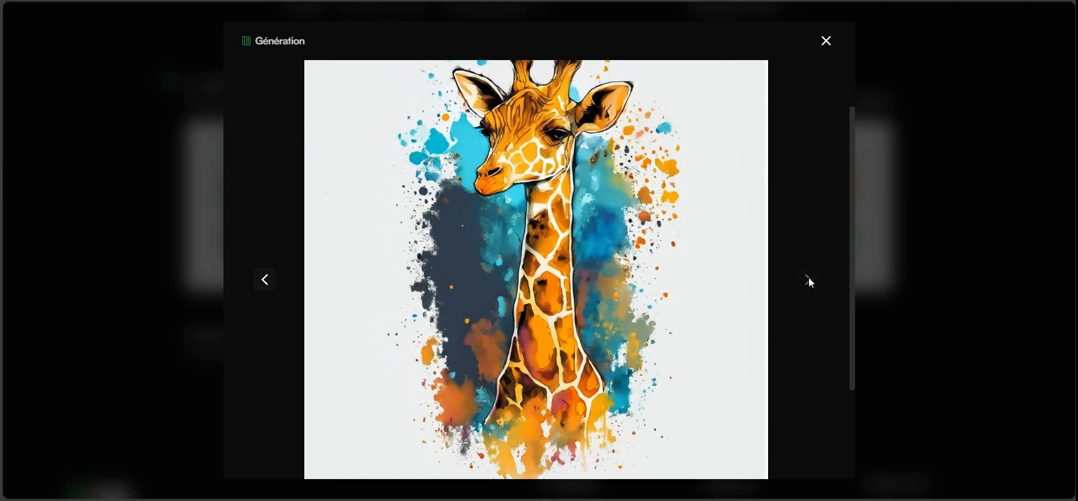
# Back in NEX, close the fourth image, examine the first giraffe result enlarged from head to drips, and close it
pyautogui.click(826, 43)
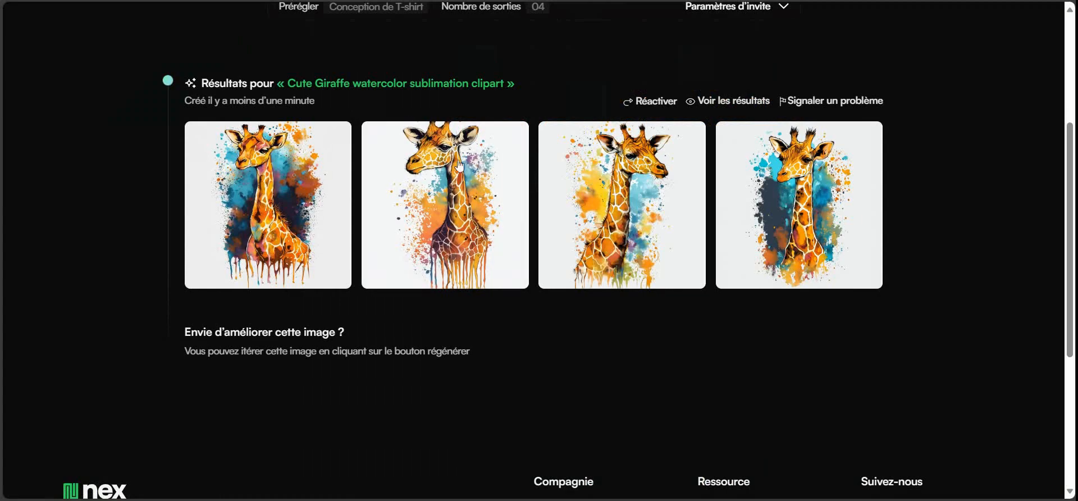
pyautogui.click(288, 168)
pyautogui.scroll(-3, 463, 193)
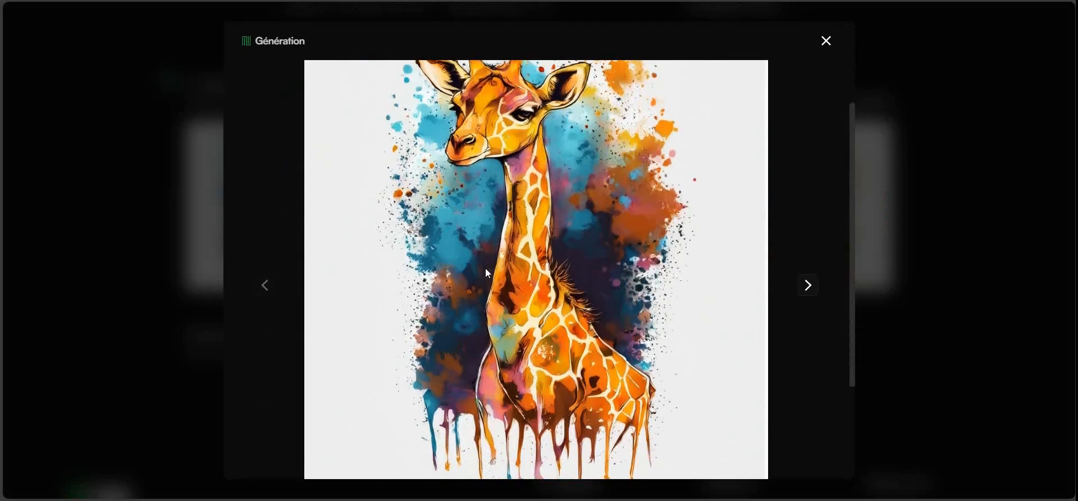
pyautogui.scroll(3, 519, 389)
pyautogui.scroll(-5, 510, 290)
pyautogui.scroll(3, 504, 271)
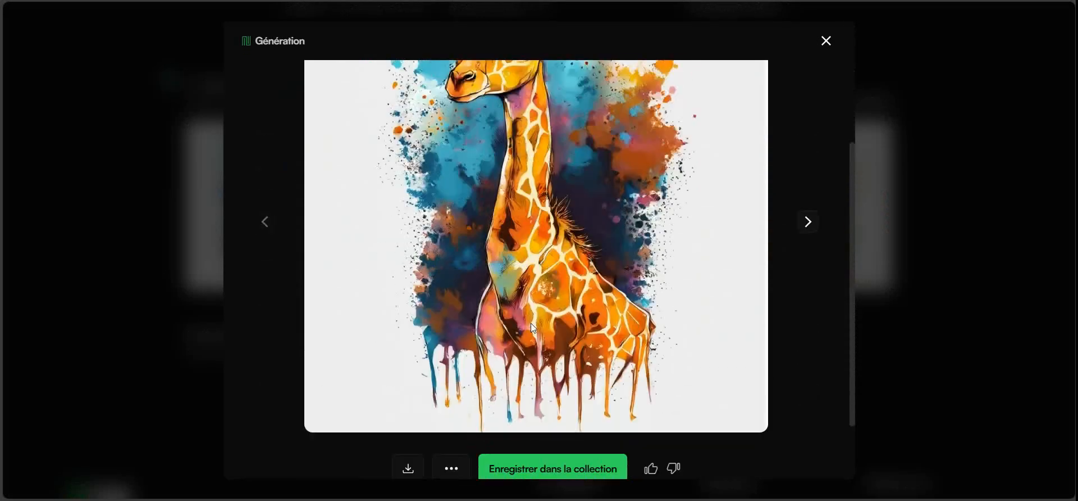
pyautogui.scroll(-3, 511, 267)
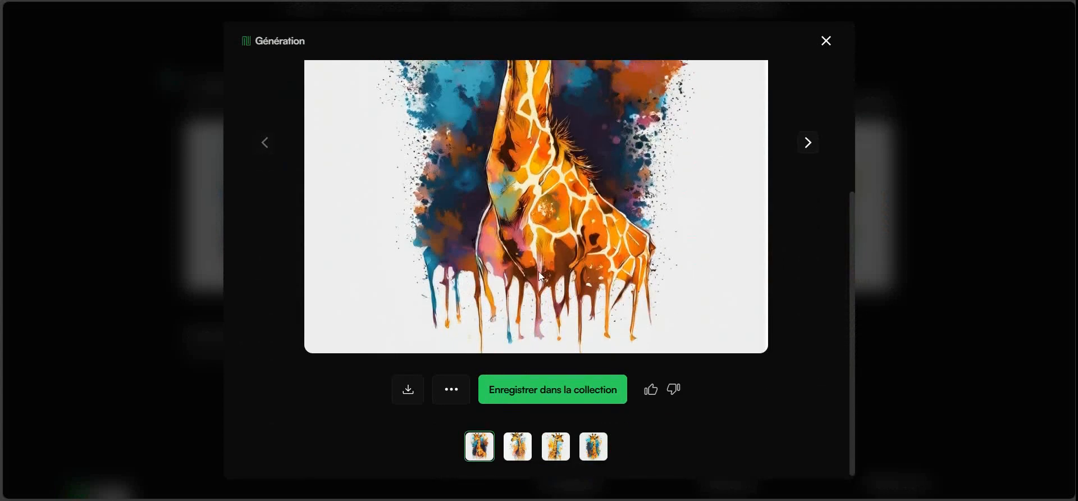
pyautogui.scroll(3, 505, 272)
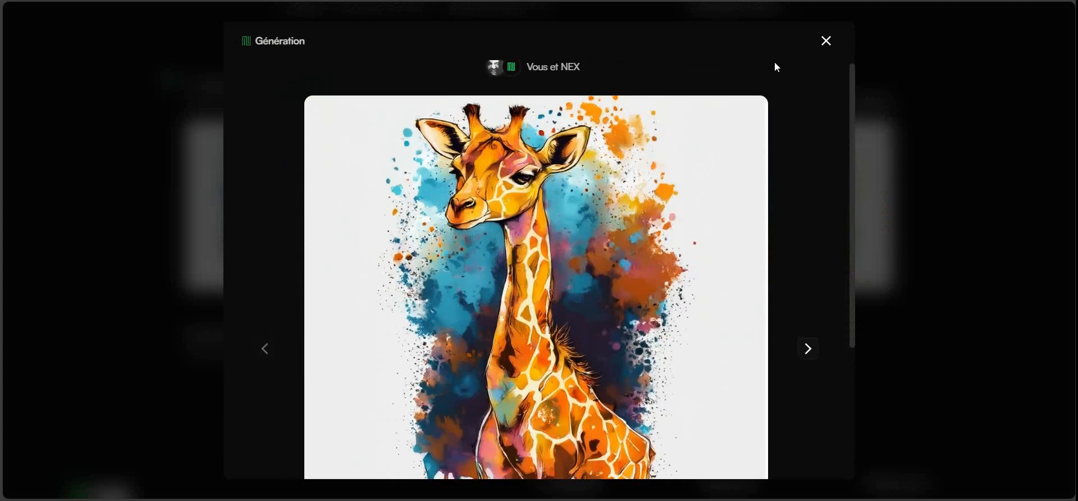
pyautogui.click(826, 44)
# Return to the NEX home page and go to its suggested presets
pyautogui.scroll(4, 746, 228)
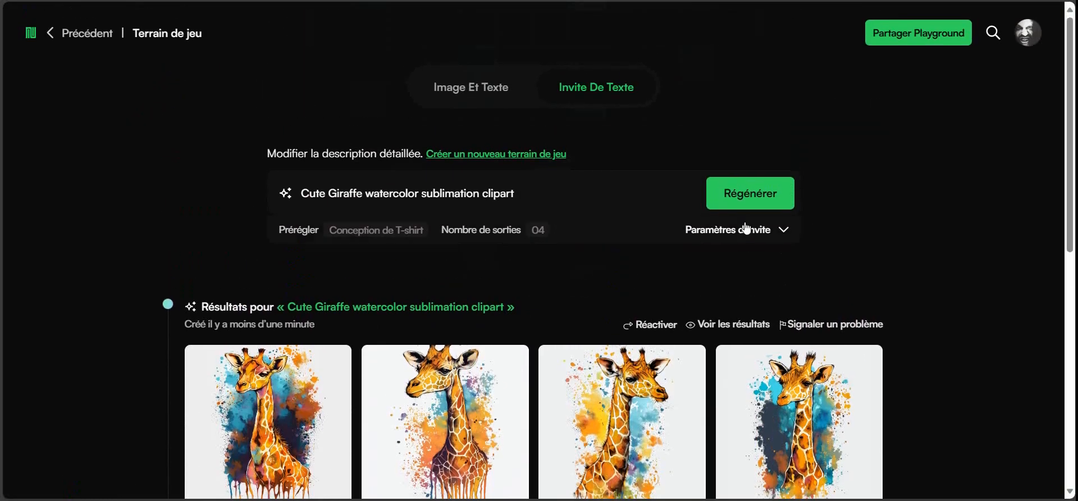
pyautogui.click(31, 37)
pyautogui.scroll(-5, 533, 124)
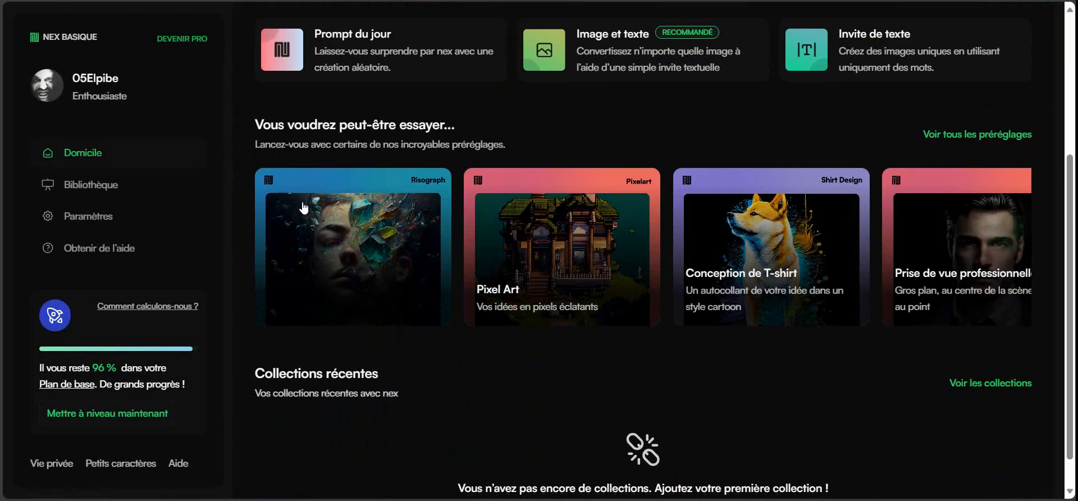
# Browse the suggested presets on the home page and open the Dessin preset
pyautogui.click(1005, 232)
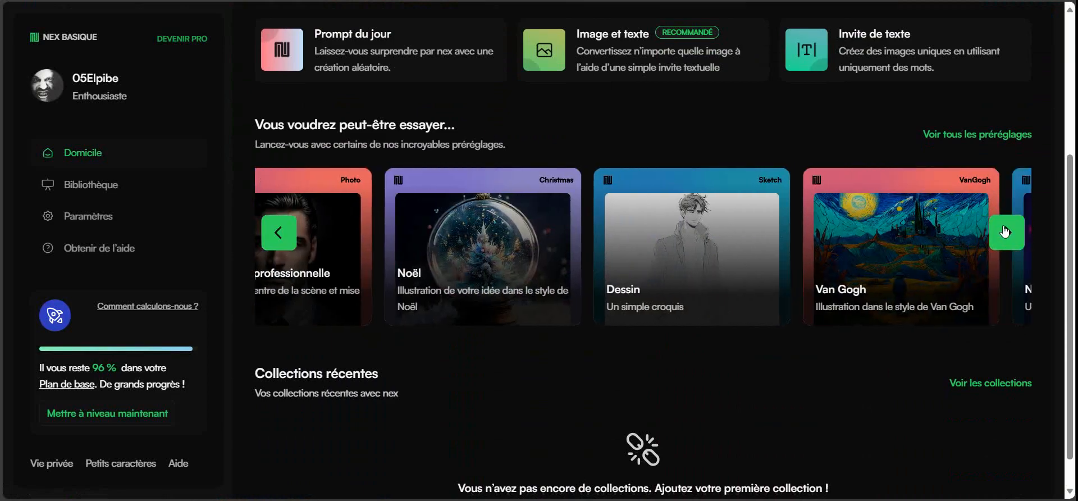
pyautogui.click(1005, 232)
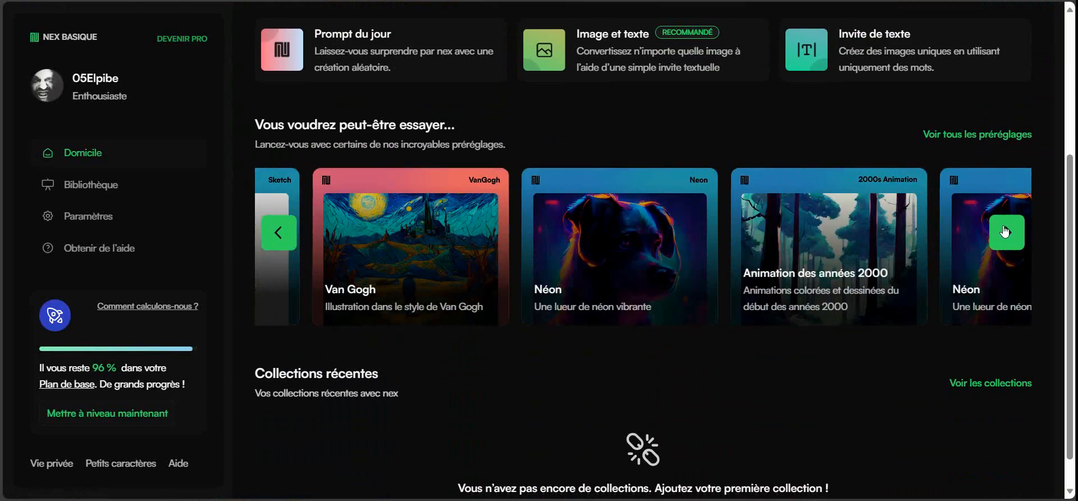
pyautogui.click(299, 237)
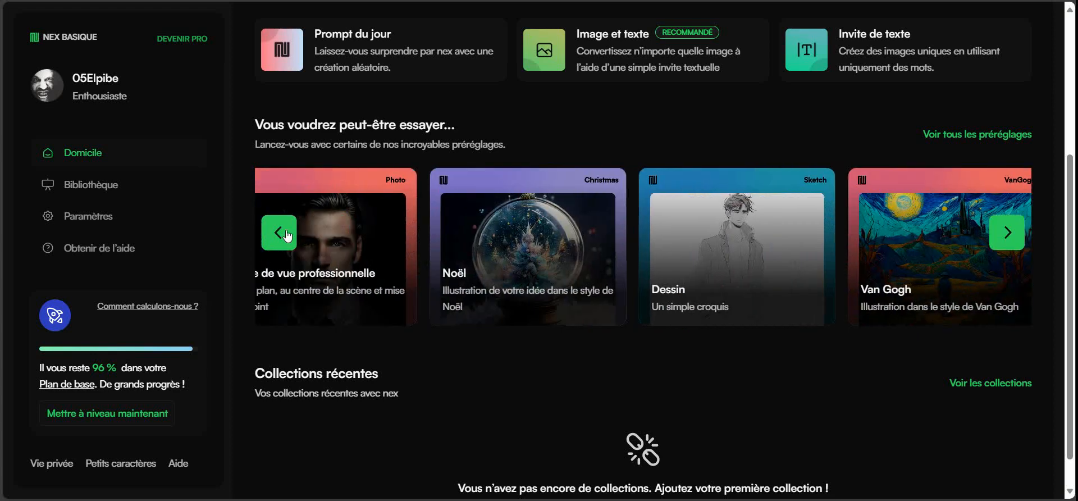
pyautogui.click(874, 222)
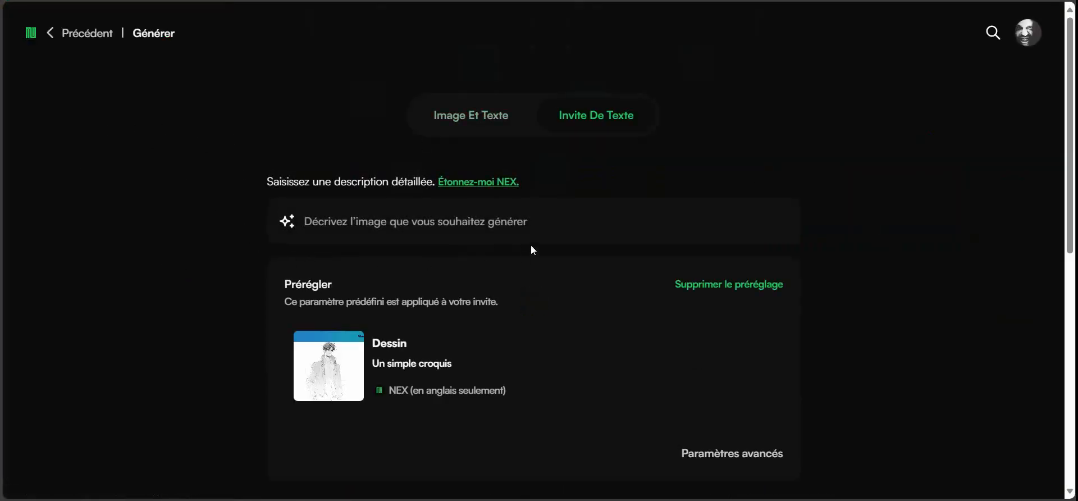
# Let NEX suggest the prompt "A beautiful woman, risograph, retro printer style, black background" and generate images with the Dessin preset
pyautogui.click(484, 182)
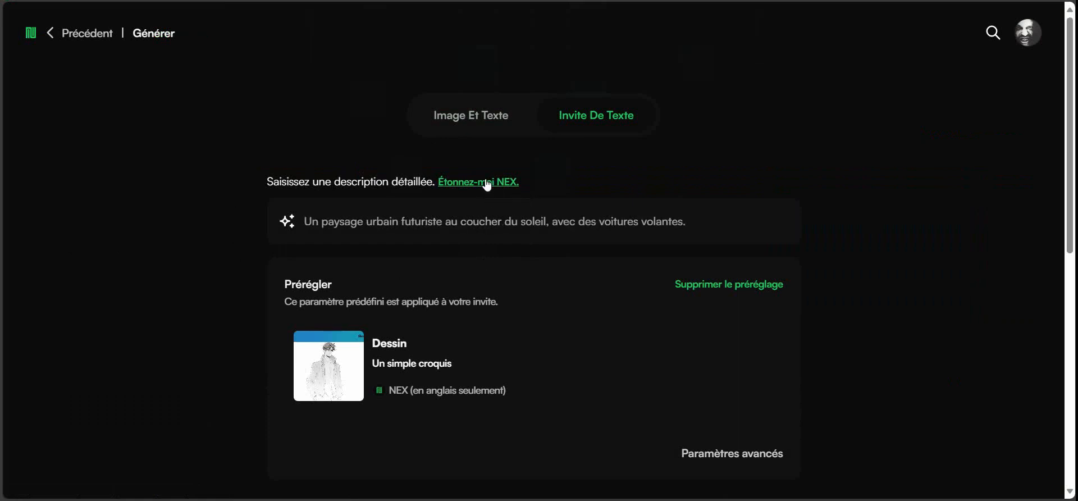
pyautogui.click(484, 182)
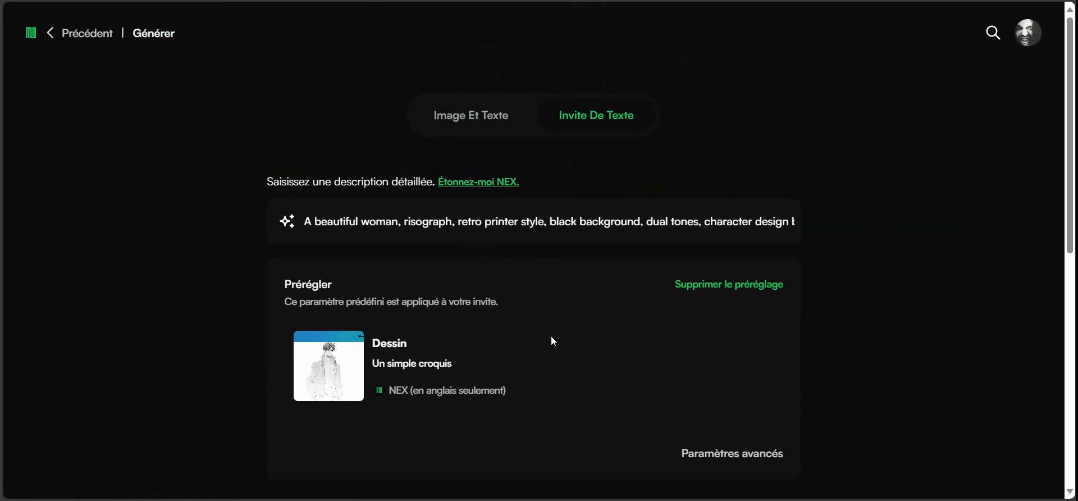
pyautogui.scroll(-5, 700, 352)
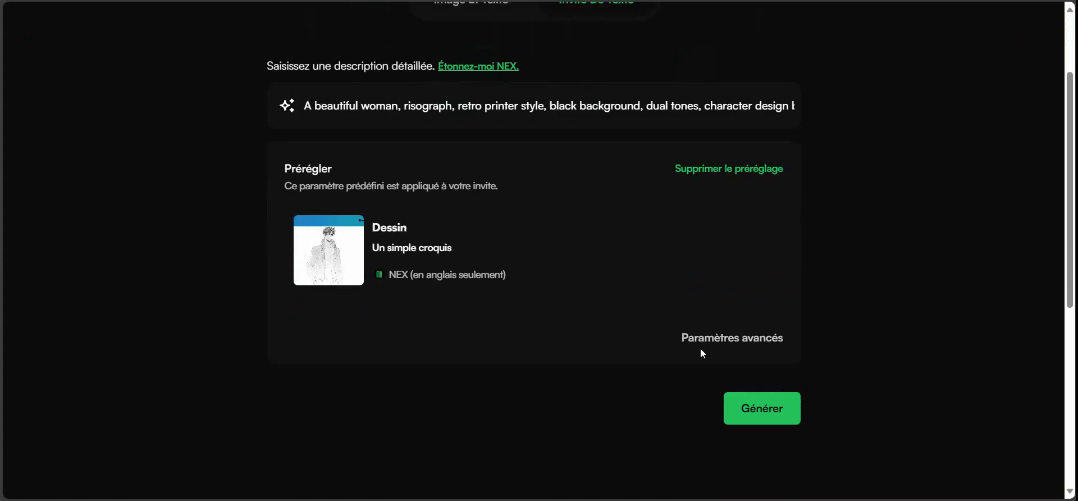
pyautogui.click(770, 224)
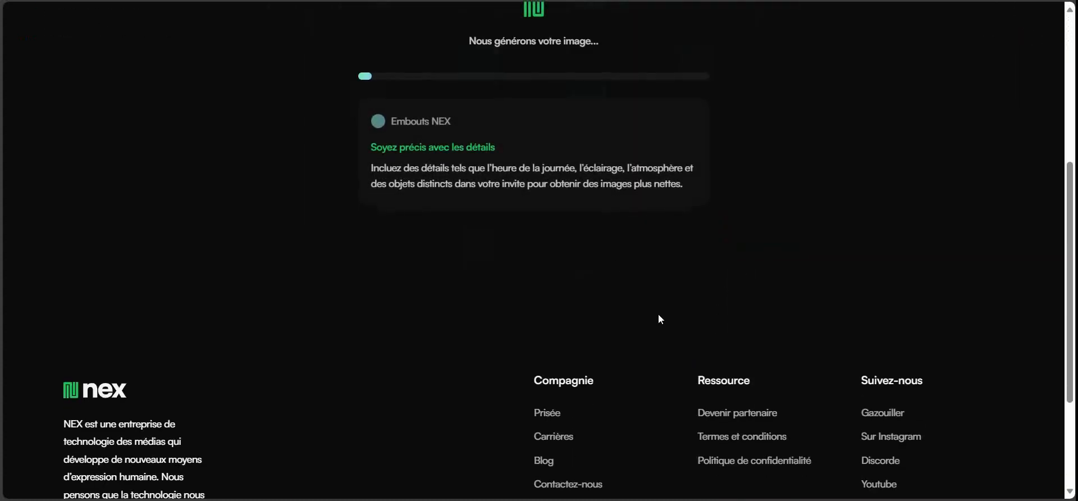
pyautogui.scroll(3, 769, 244)
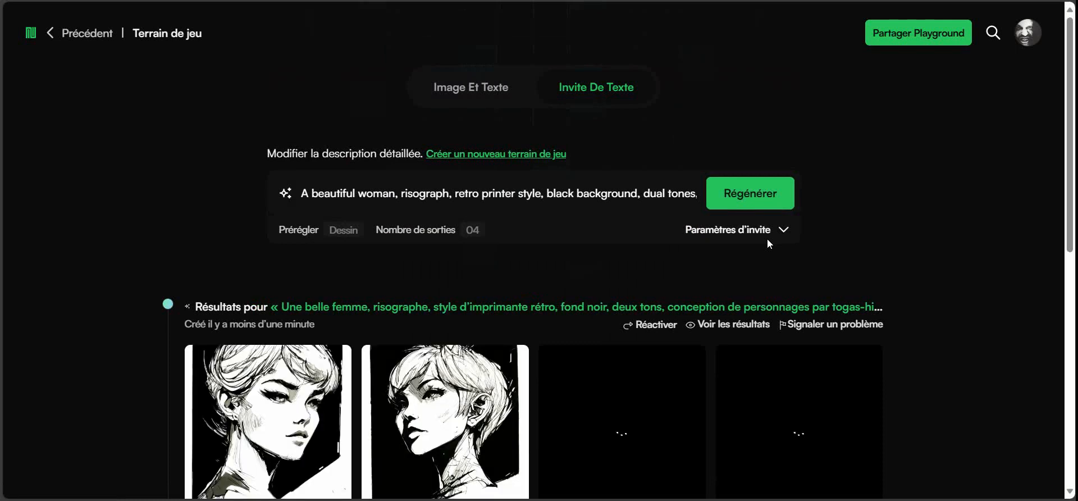
# Examine the generated sketches of the woman enlarged one after another, from the first to the fourth, and close the preview
pyautogui.scroll(-4, 496, 234)
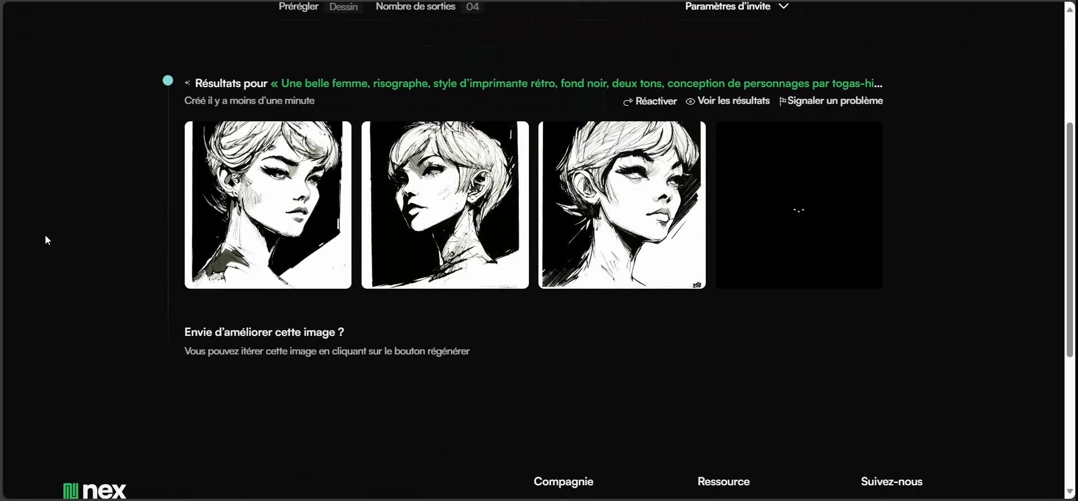
pyautogui.click(287, 186)
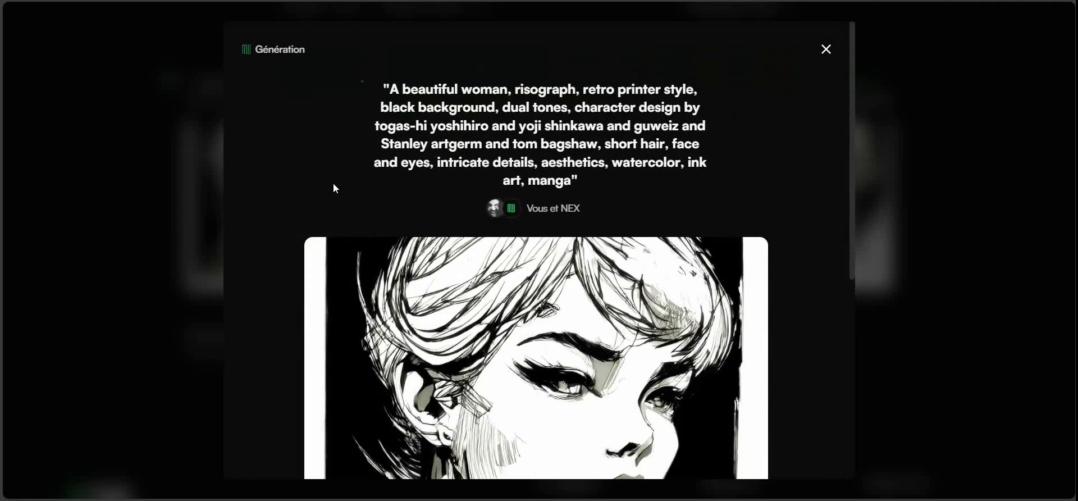
pyautogui.scroll(-4, 453, 192)
pyautogui.scroll(1, 410, 242)
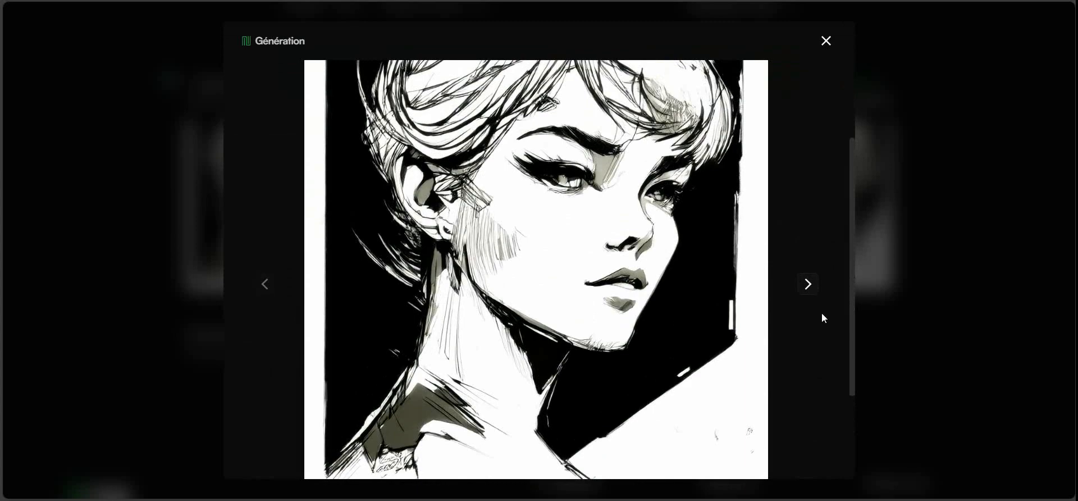
pyautogui.click(807, 285)
pyautogui.scroll(2, 393, 264)
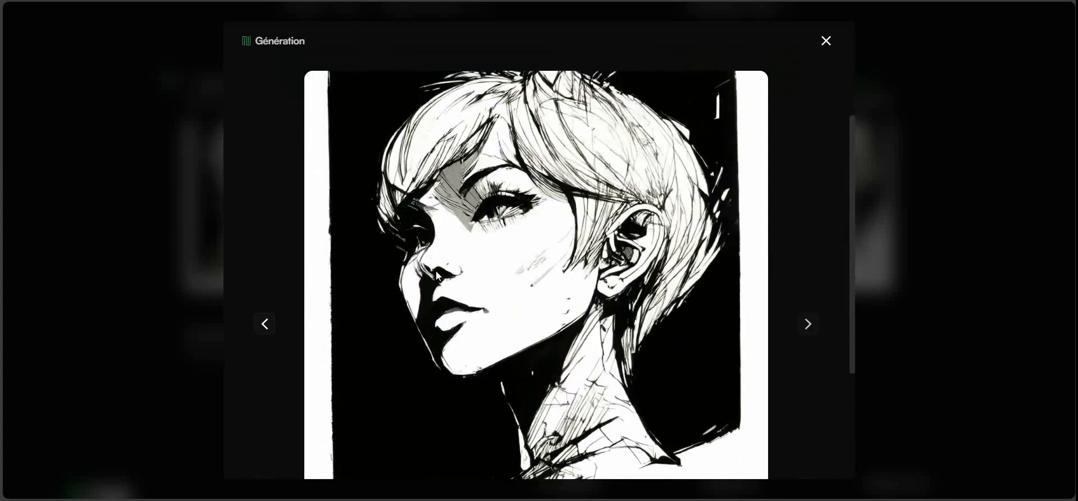
pyautogui.scroll(-2, 385, 265)
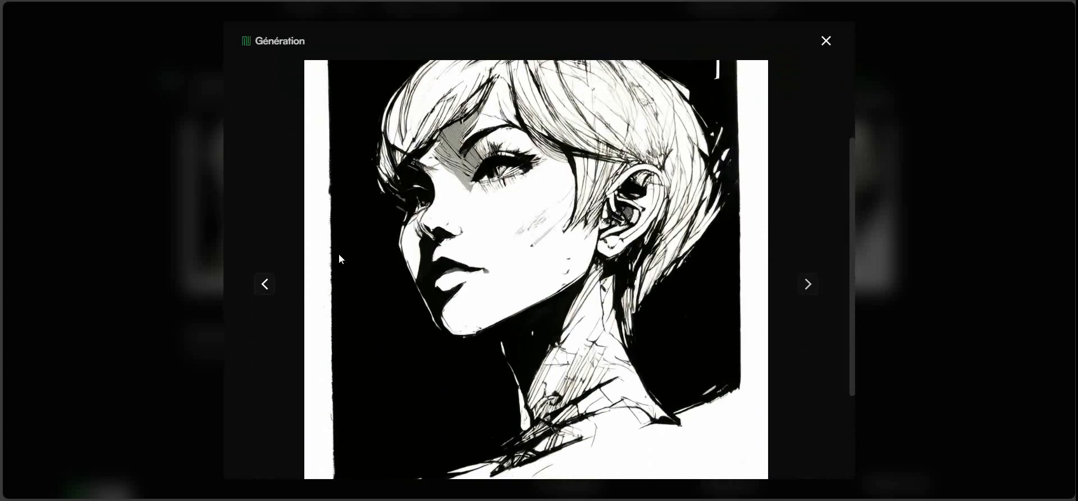
pyautogui.click(808, 284)
pyautogui.click(814, 289)
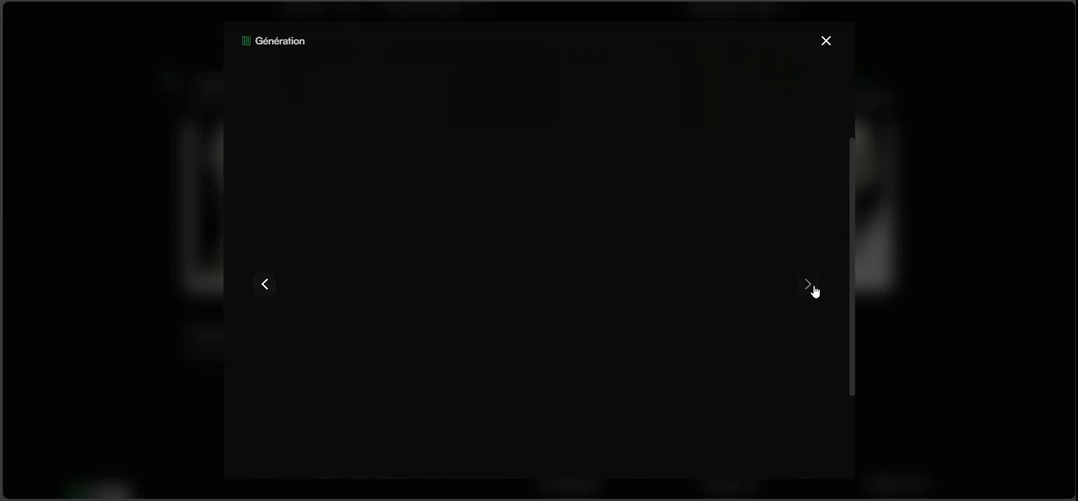
pyautogui.click(825, 42)
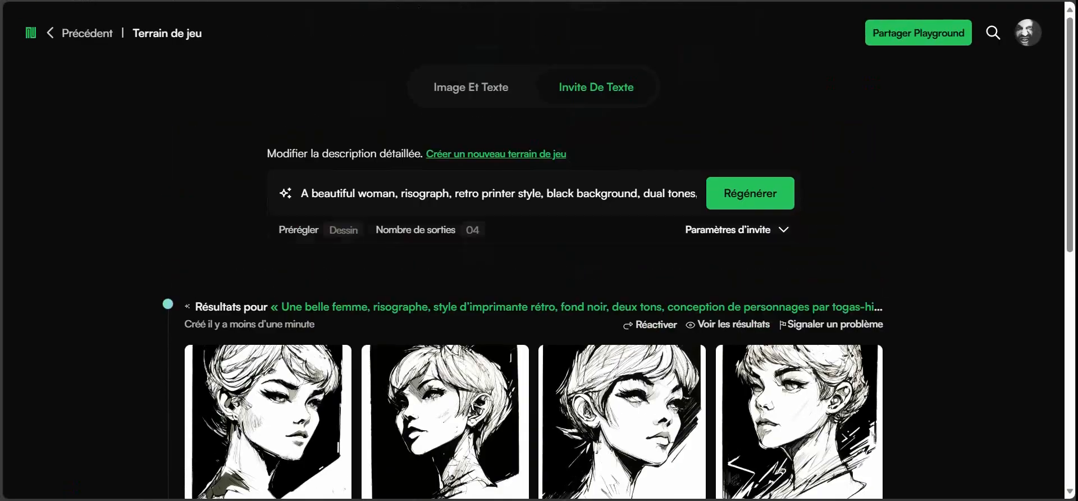
# Return to the NEX home page and open Prompt du jour
pyautogui.click(31, 34)
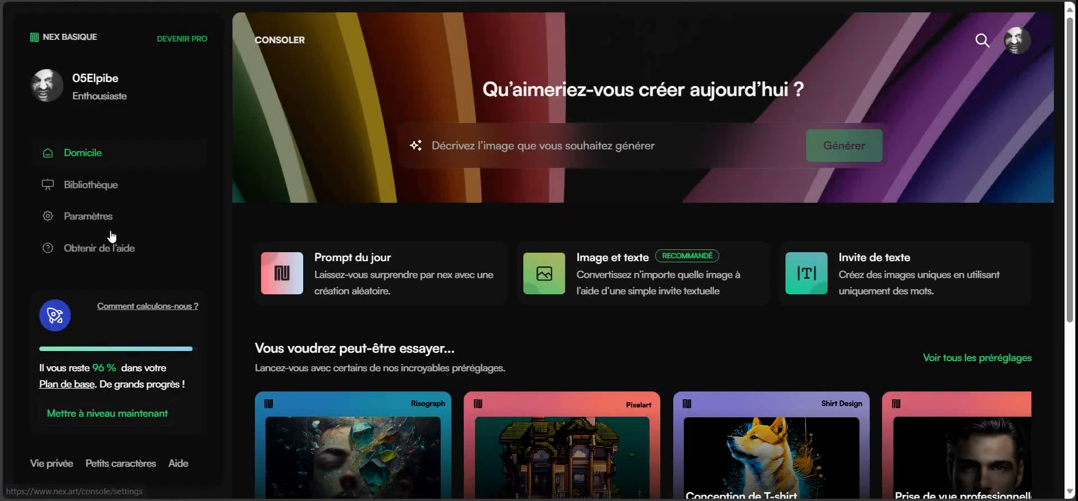
pyautogui.scroll(-3, 273, 193)
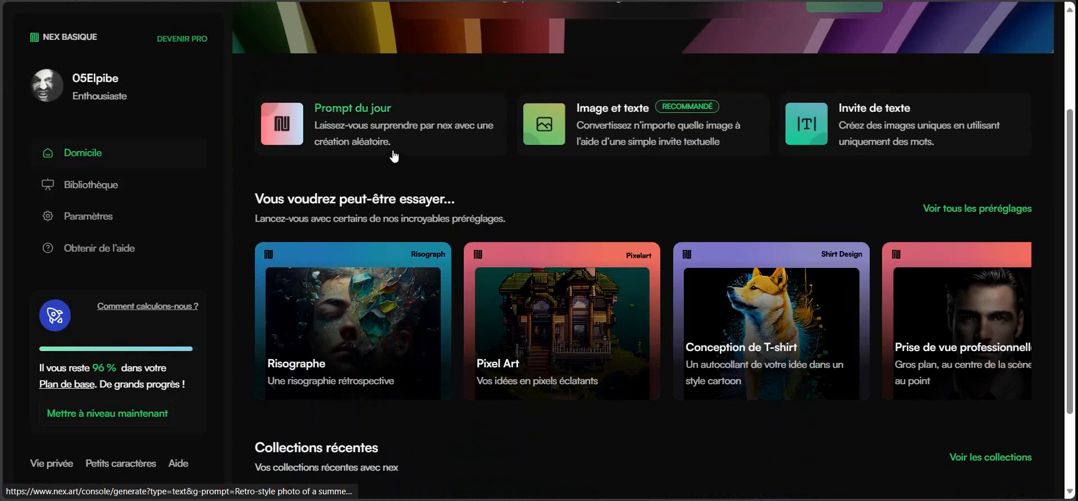
pyautogui.click(352, 132)
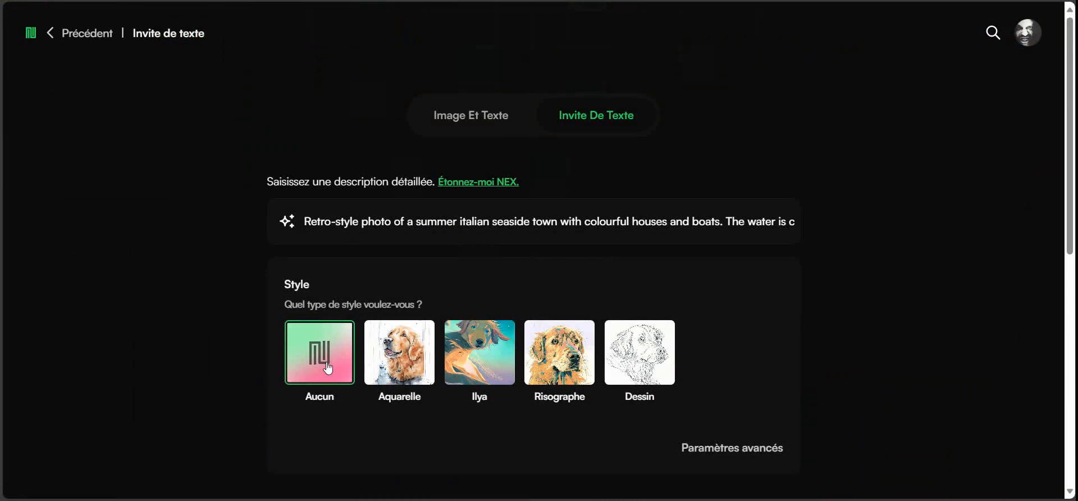
# Leave the daily prompt for the home page and open the Prise de vue professionnelle preset
pyautogui.click(31, 35)
pyautogui.scroll(-5, 540, 224)
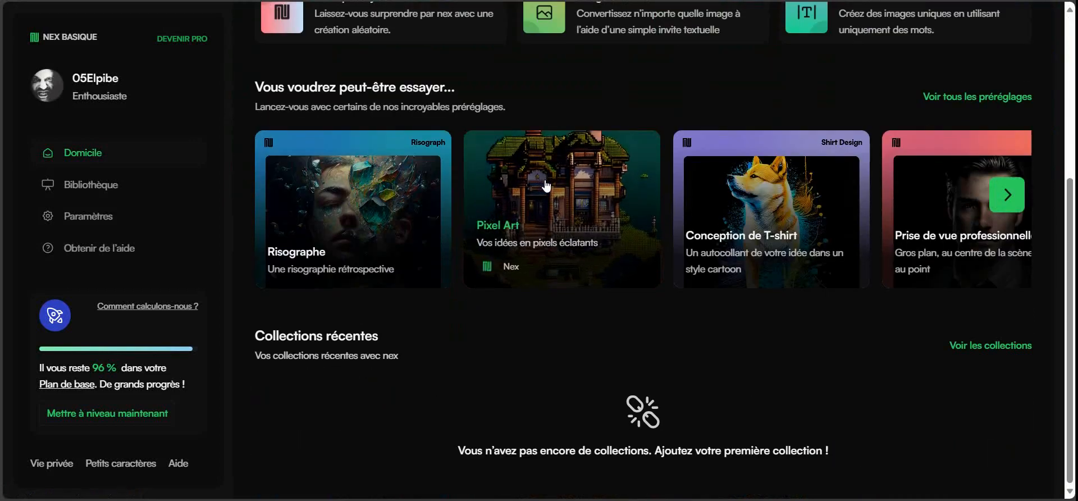
pyautogui.click(942, 191)
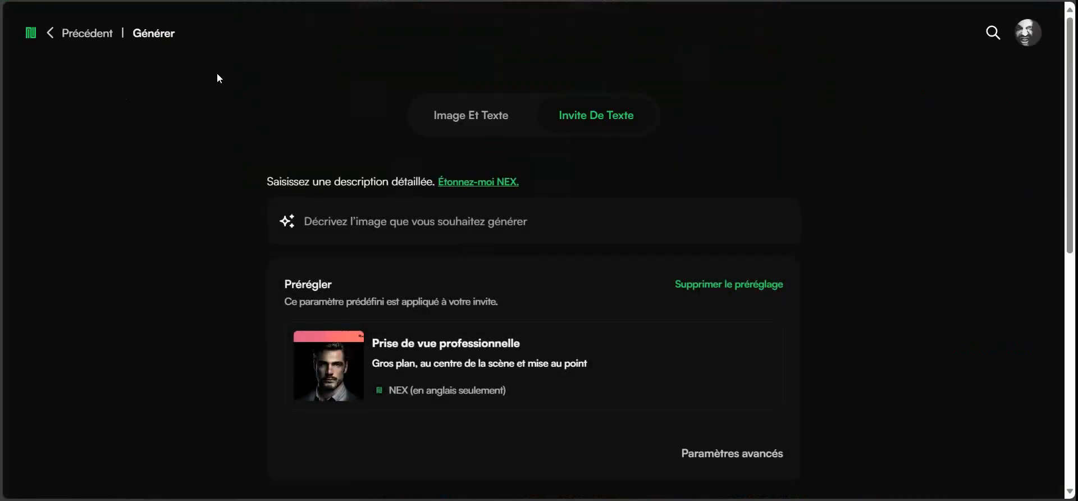
# Generate images from the NEX-suggested prompt "A utopian city with sustainable, high-tech architecture and lush greenery." with the Prise de vue professionnelle preset
pyautogui.click(485, 183)
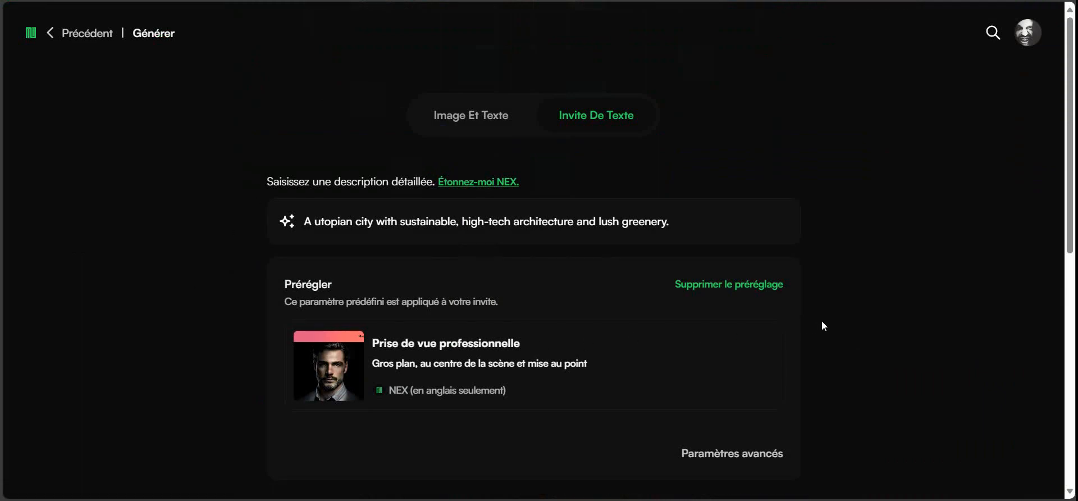
pyautogui.scroll(-4, 730, 449)
pyautogui.click(771, 310)
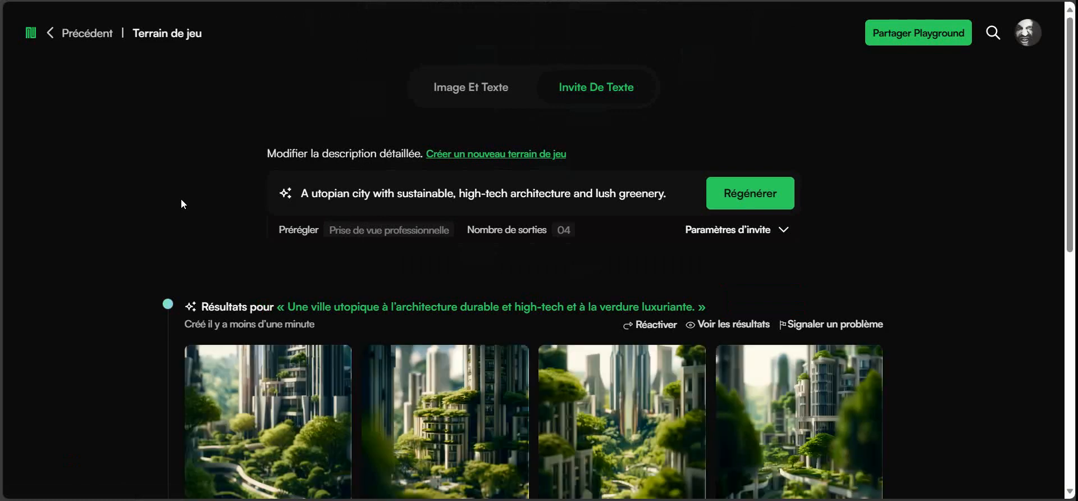
# Examine all four utopian city results enlarged one after another and close the preview
pyautogui.scroll(-4, 185, 164)
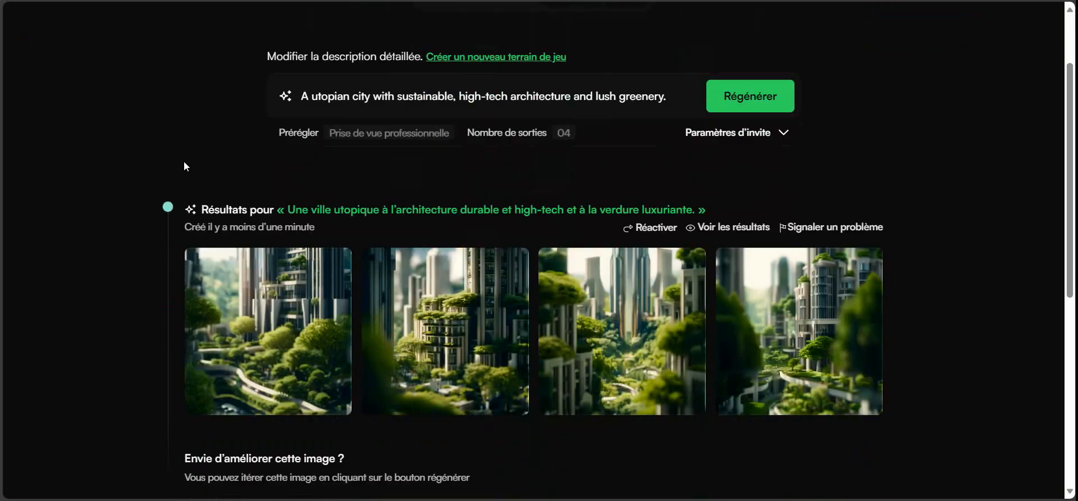
pyautogui.click(286, 190)
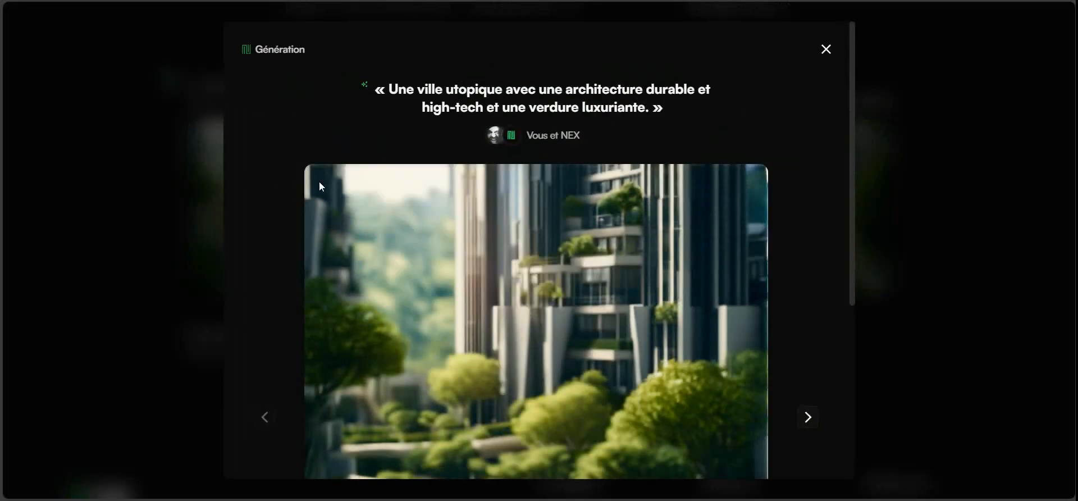
pyautogui.scroll(-4, 348, 197)
pyautogui.scroll(1, 405, 253)
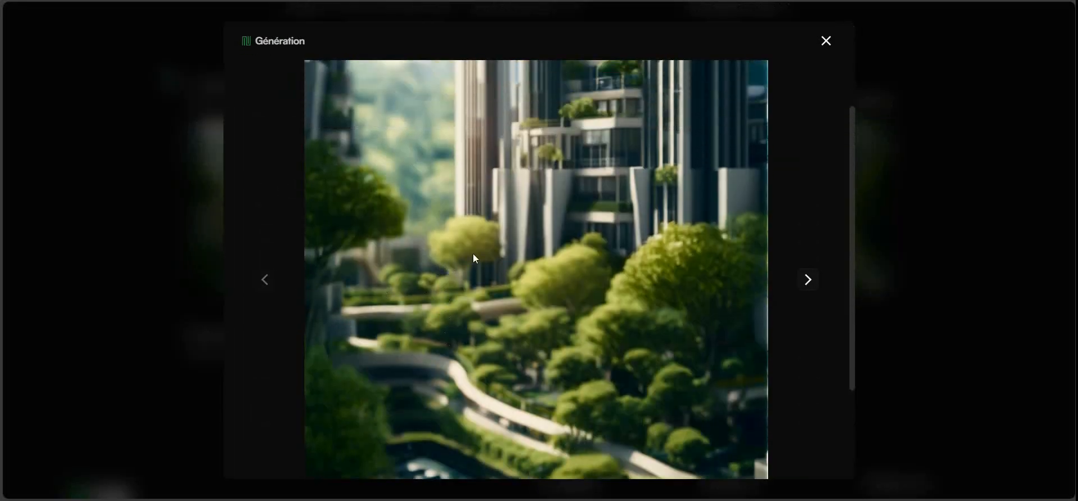
pyautogui.click(808, 279)
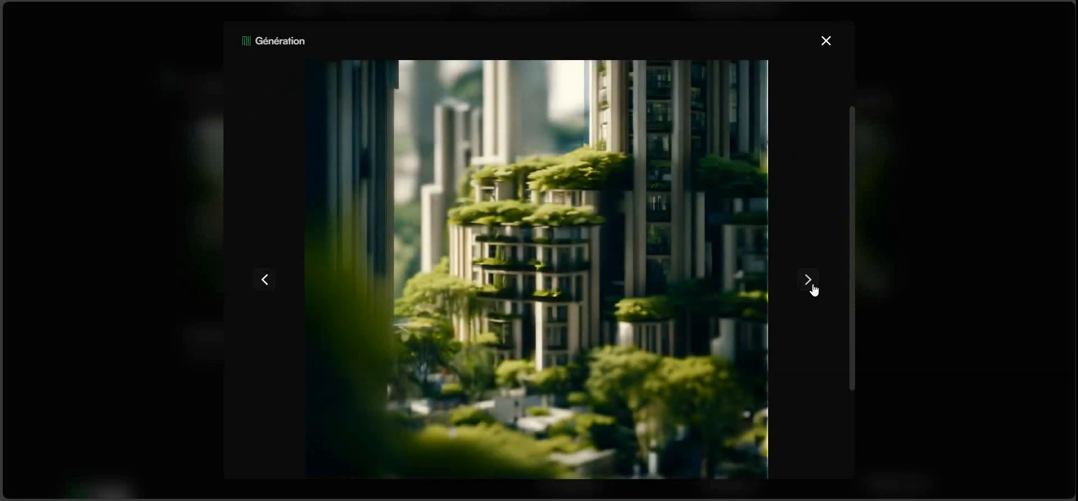
pyautogui.click(813, 287)
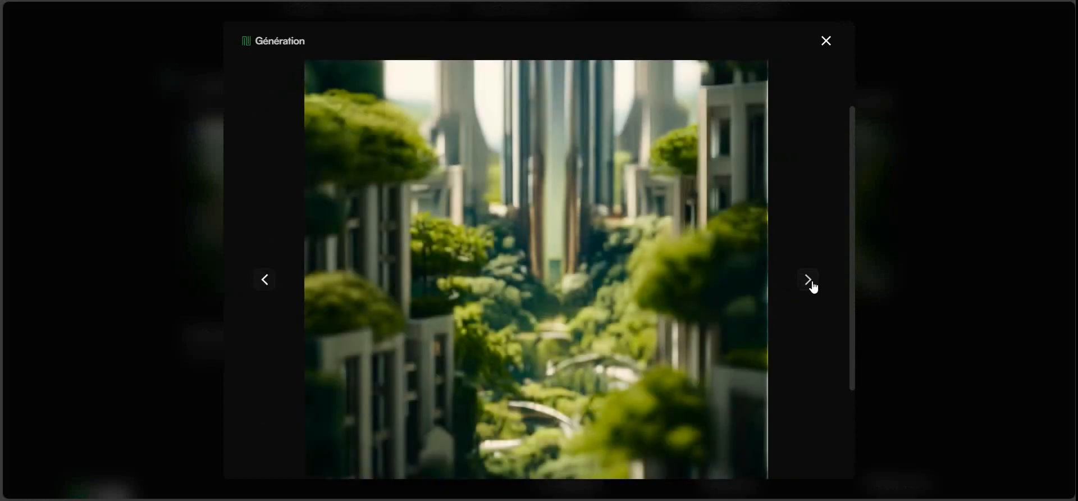
pyautogui.click(812, 286)
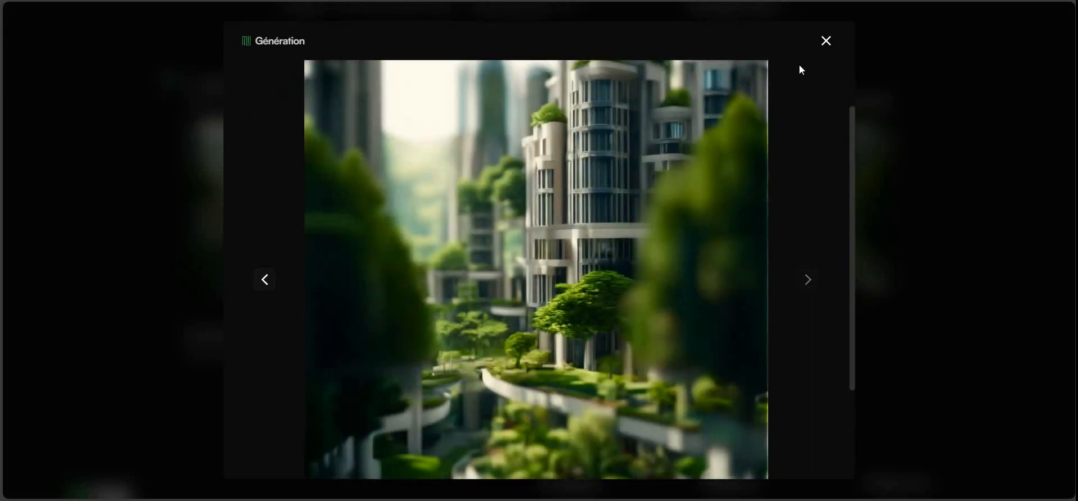
pyautogui.click(825, 40)
# Try to open the prompt settings of the utopian city playground, and go to a blank generation page
pyautogui.scroll(2, 288, 275)
pyautogui.scroll(2, 288, 275)
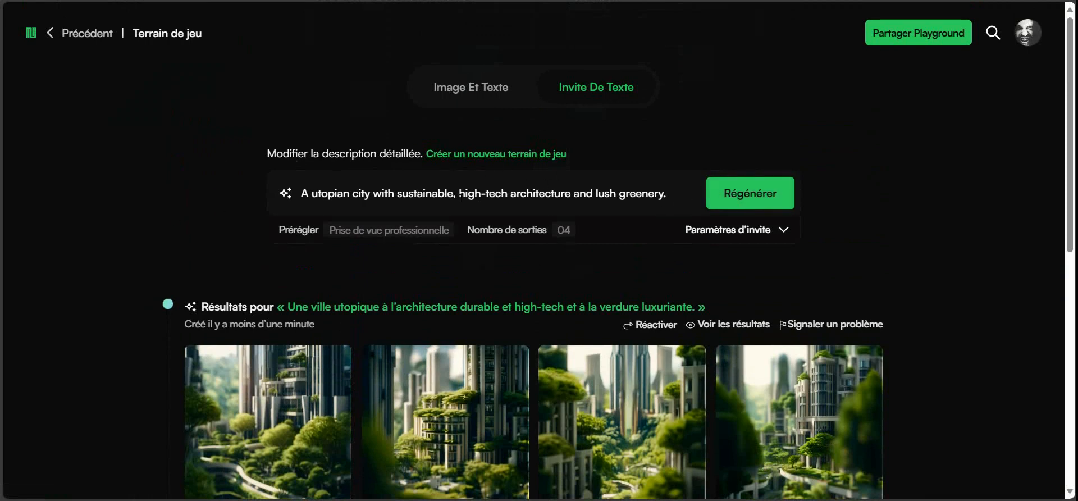
pyautogui.click(784, 231)
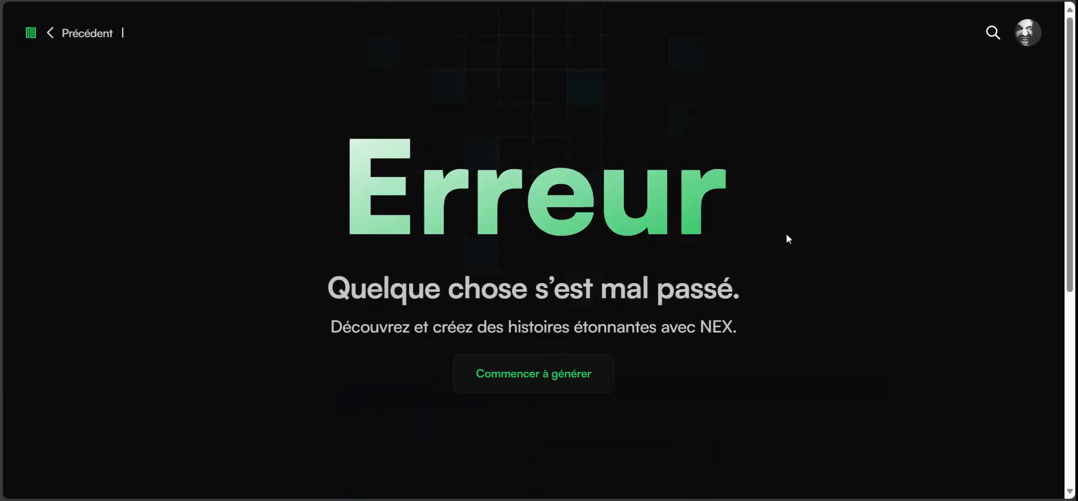
pyautogui.click(541, 376)
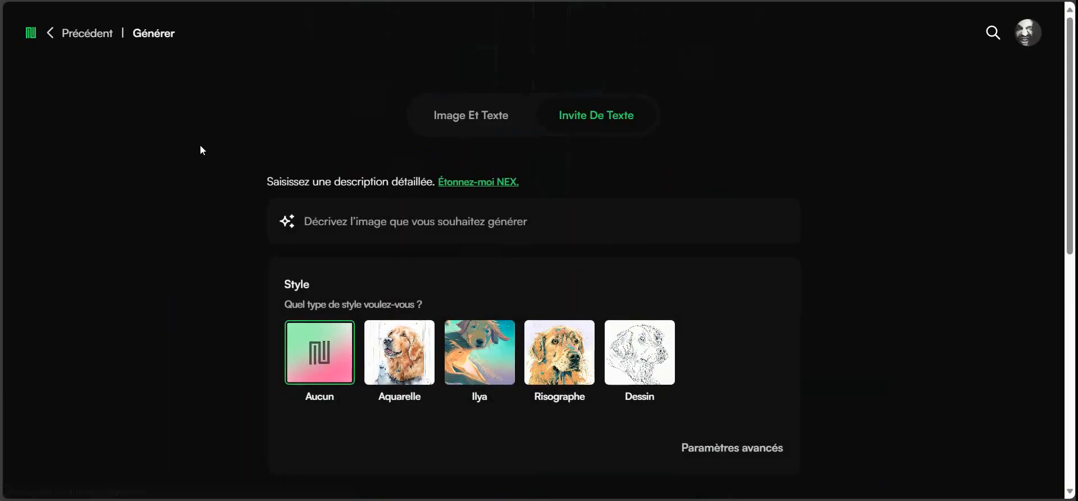
# Return to the home page and reopen the Prise de vue professionnelle preset
pyautogui.click(35, 40)
pyautogui.scroll(-3, 461, 204)
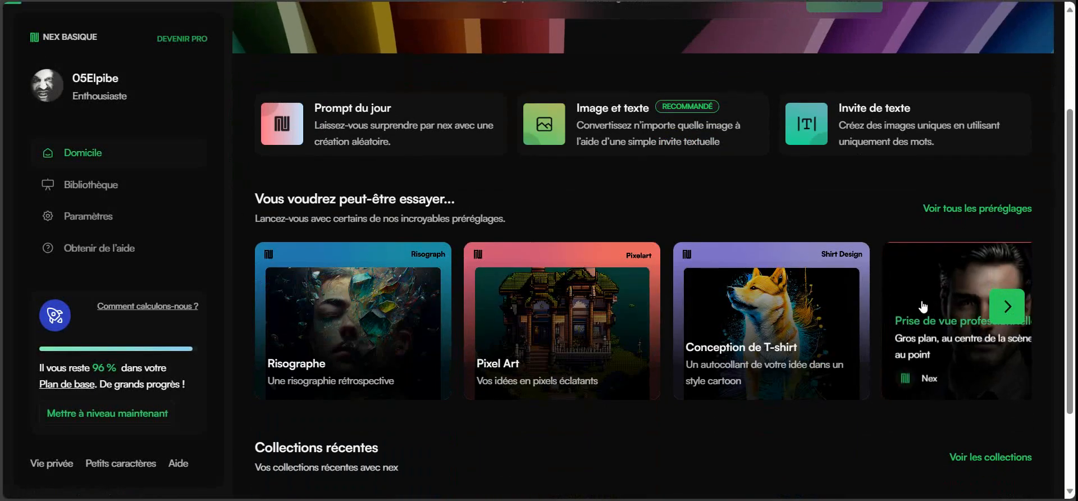
pyautogui.click(901, 336)
# Cycle through NEX-suggested prompts until "A macro shot of a human eye" is set, and generate its images with the Prise de vue professionnelle preset
pyautogui.click(487, 184)
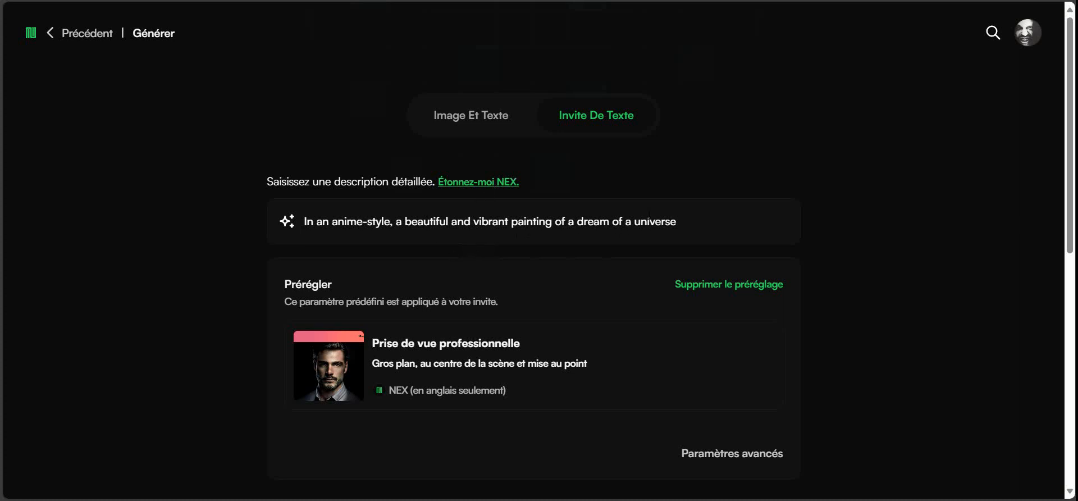
pyautogui.click(482, 185)
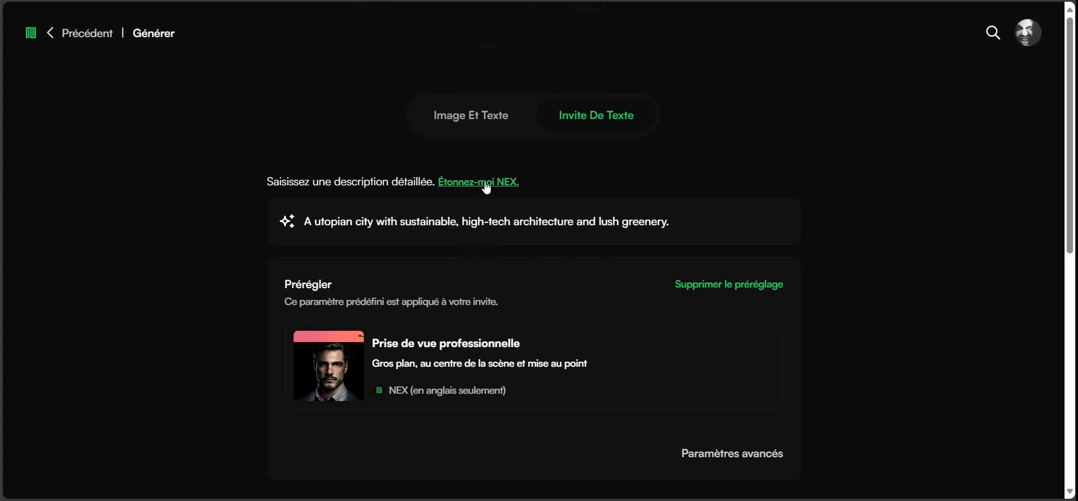
pyautogui.click(470, 184)
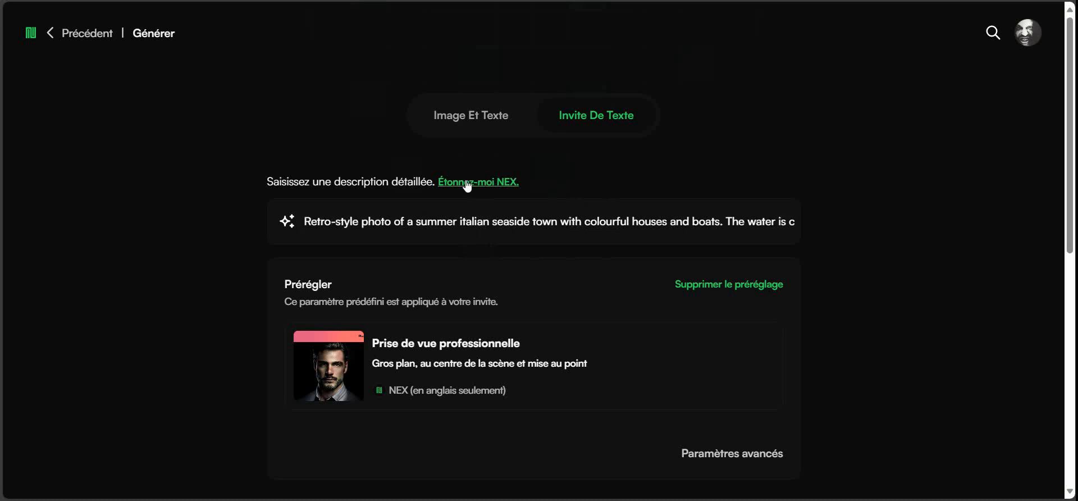
pyautogui.click(487, 185)
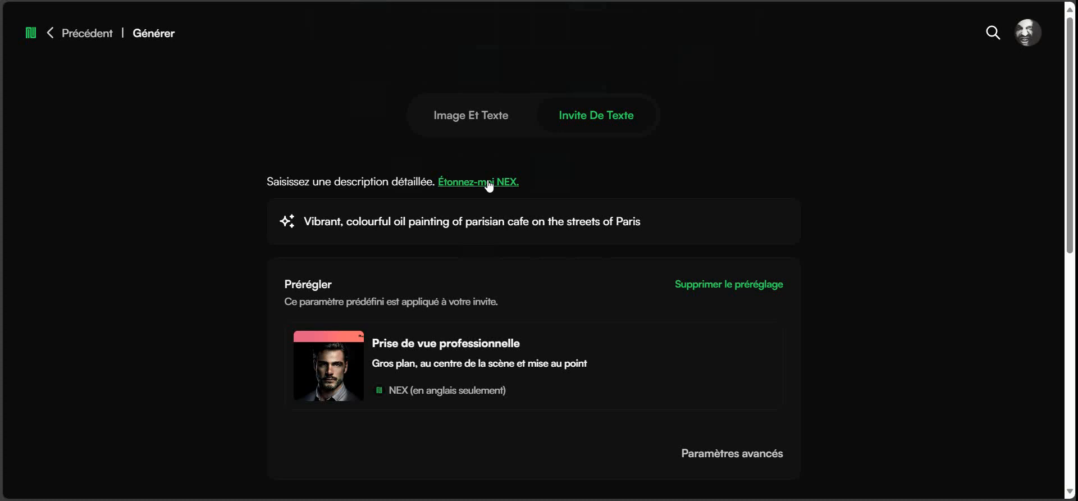
pyautogui.click(488, 185)
pyautogui.click(488, 185)
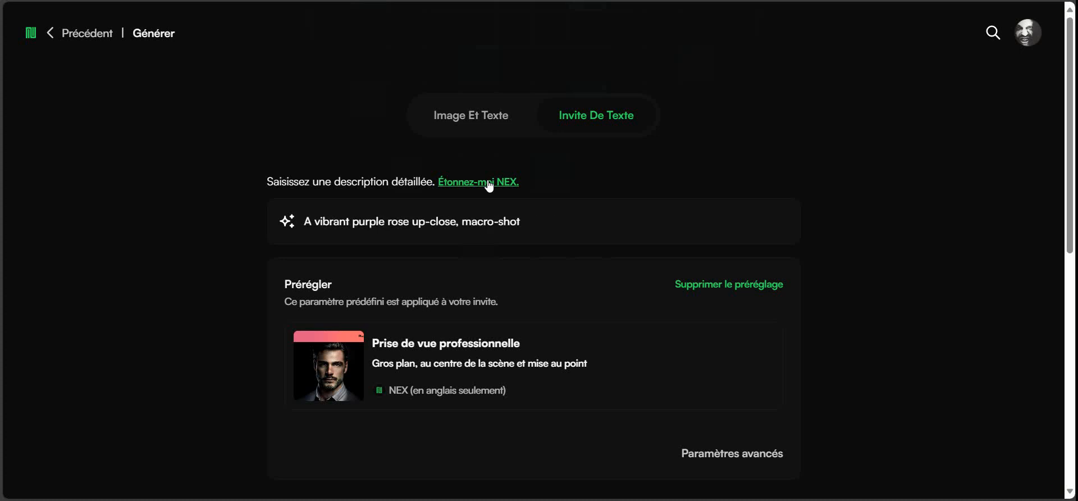
pyautogui.click(488, 185)
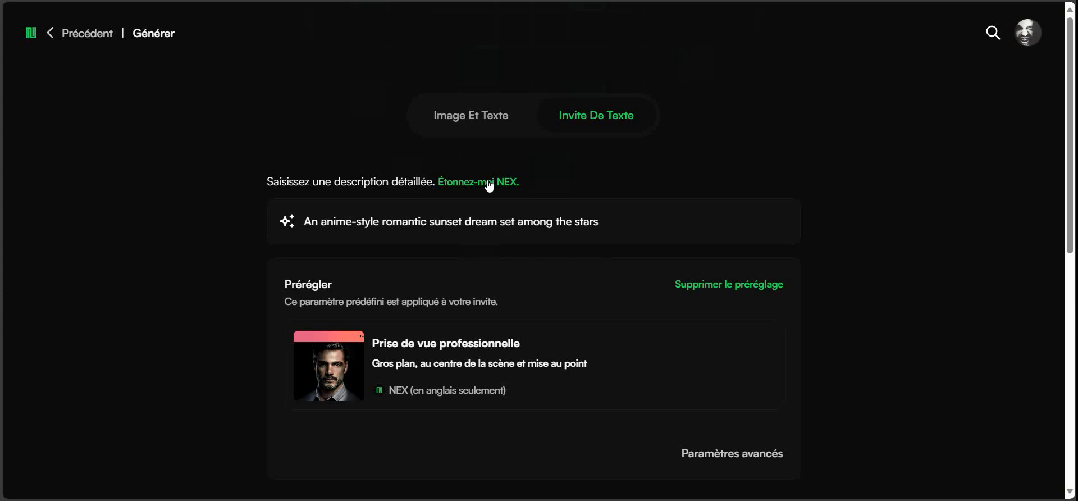
pyautogui.click(489, 185)
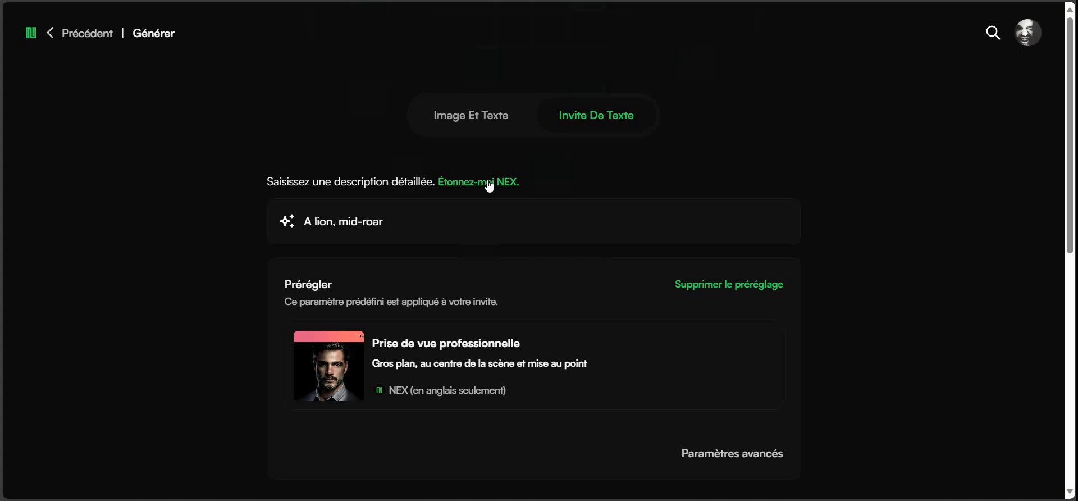
pyautogui.click(488, 185)
pyautogui.click(488, 185)
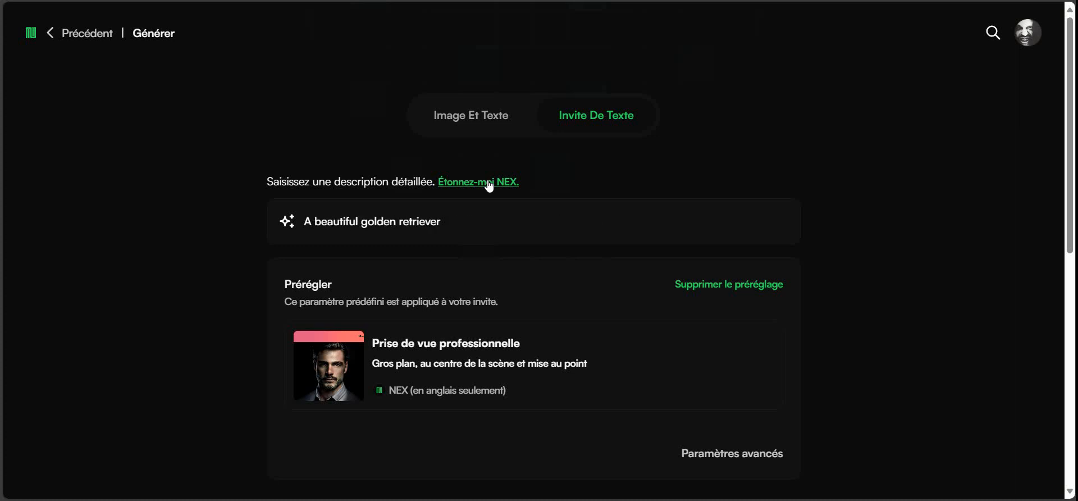
pyautogui.click(489, 186)
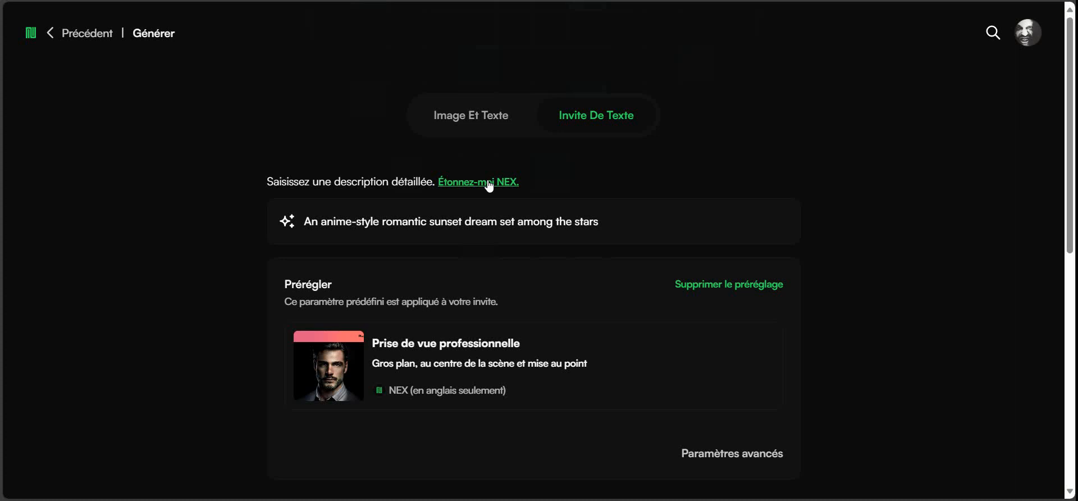
pyautogui.click(489, 185)
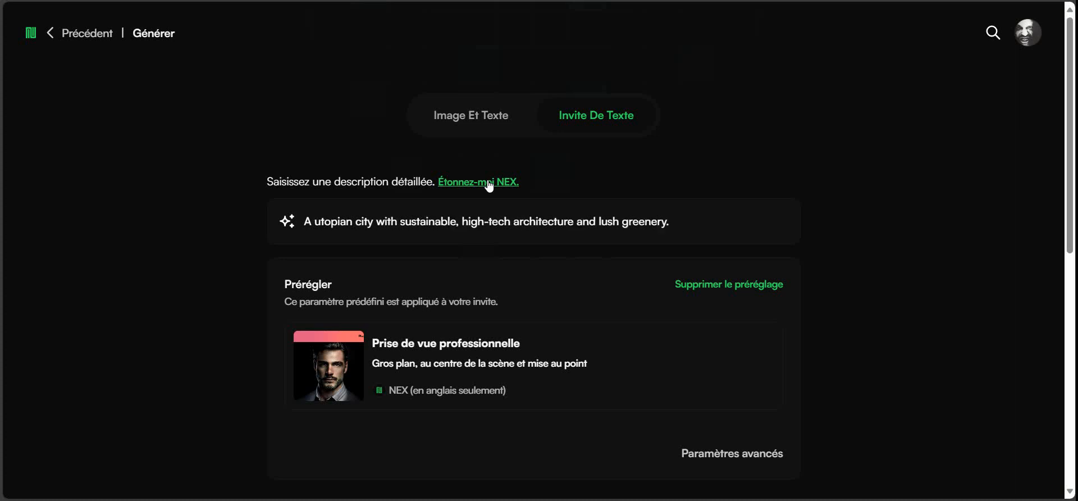
pyautogui.click(489, 185)
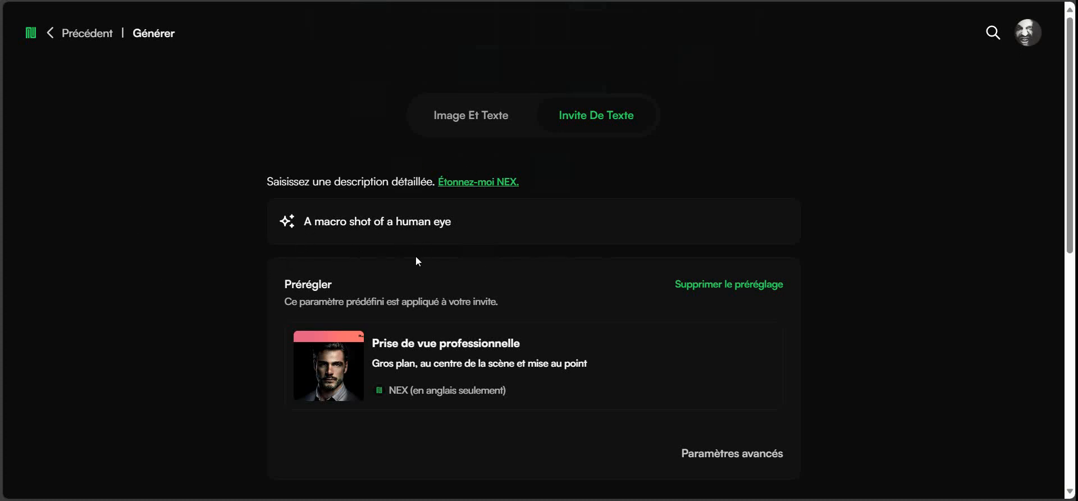
pyautogui.scroll(-5, 623, 284)
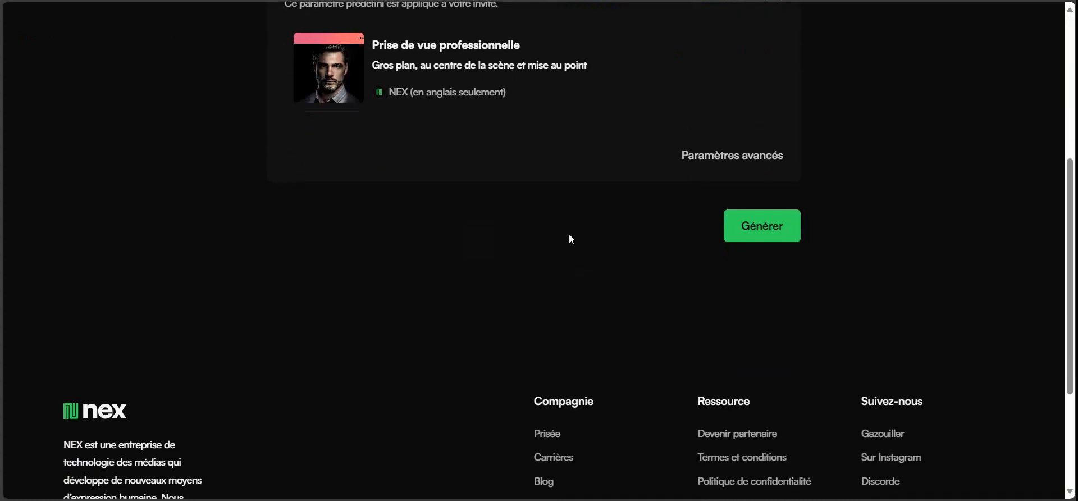
pyautogui.click(784, 233)
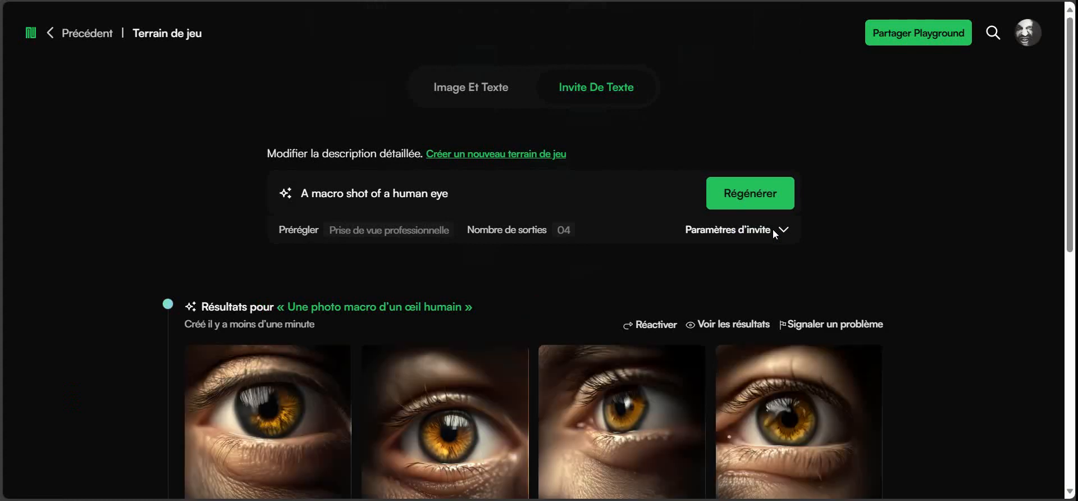
# Examine all four human eye results enlarged one after another and close the preview
pyautogui.scroll(-3, 457, 140)
pyautogui.click(284, 266)
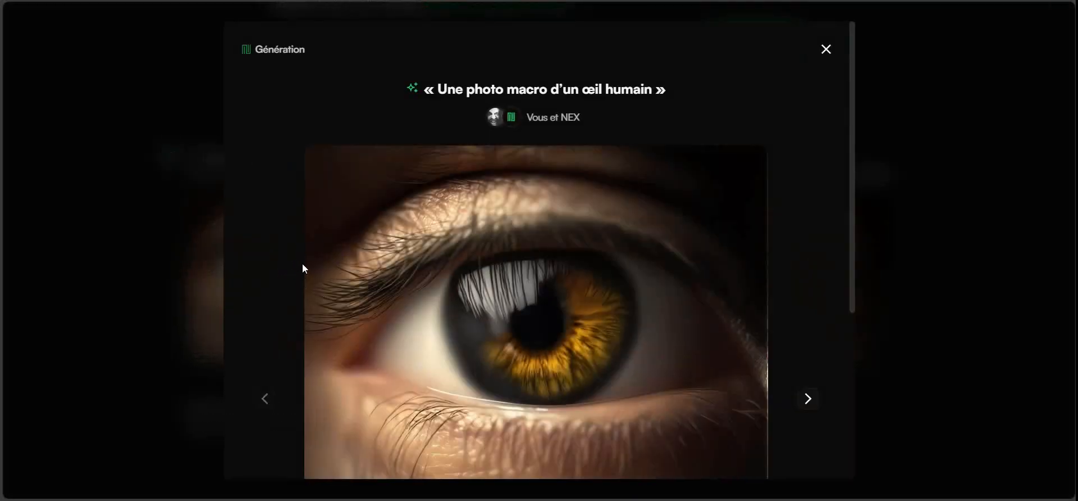
pyautogui.click(808, 401)
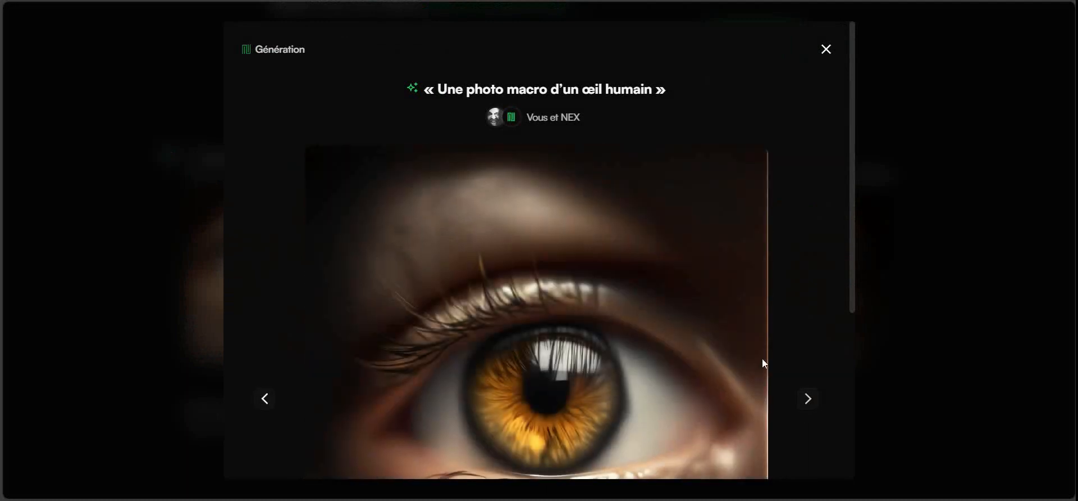
pyautogui.scroll(-3, 709, 329)
pyautogui.scroll(-2, 708, 328)
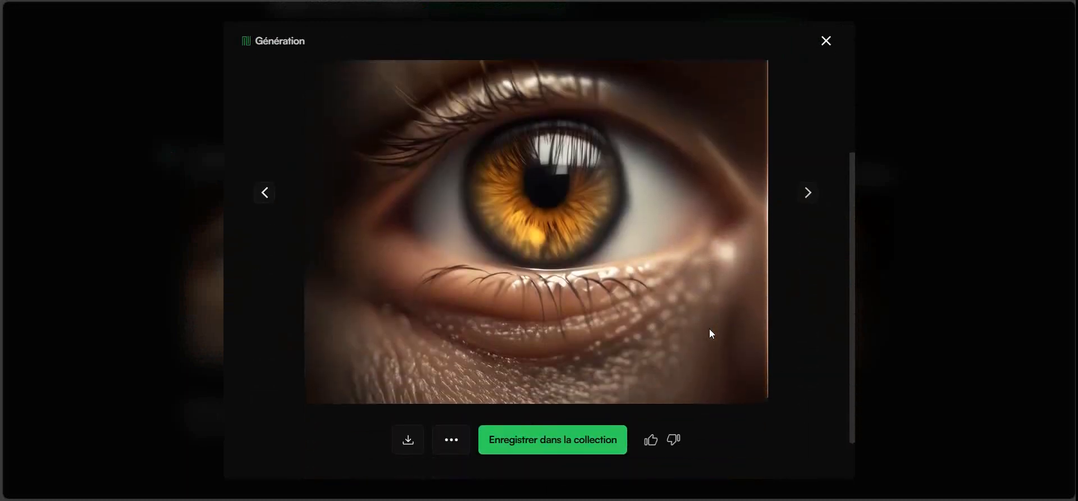
pyautogui.scroll(2, 708, 329)
pyautogui.click(813, 267)
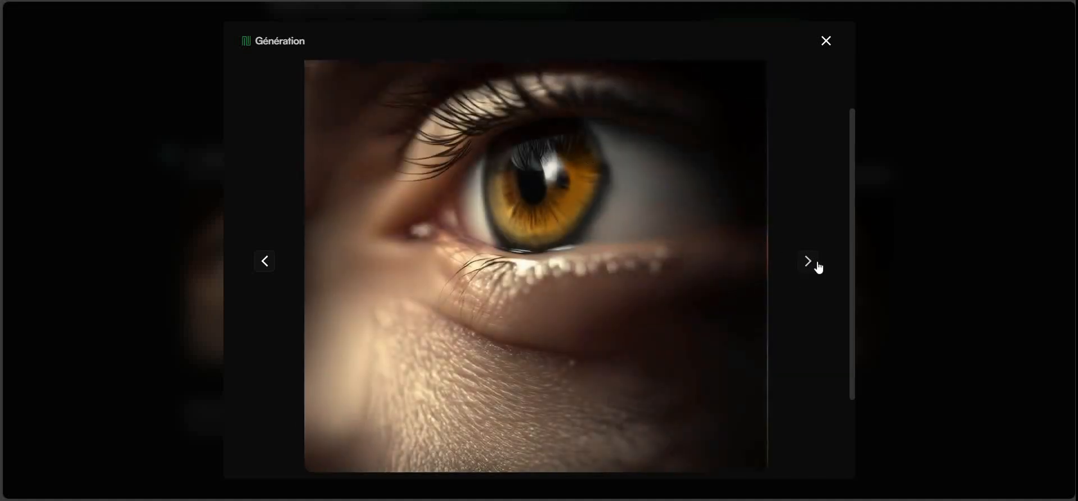
pyautogui.click(818, 268)
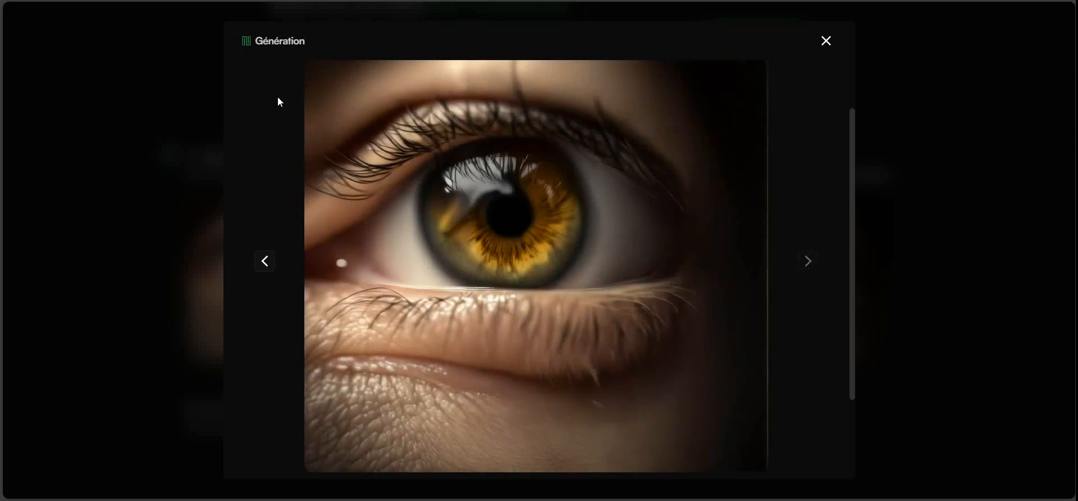
pyautogui.click(827, 50)
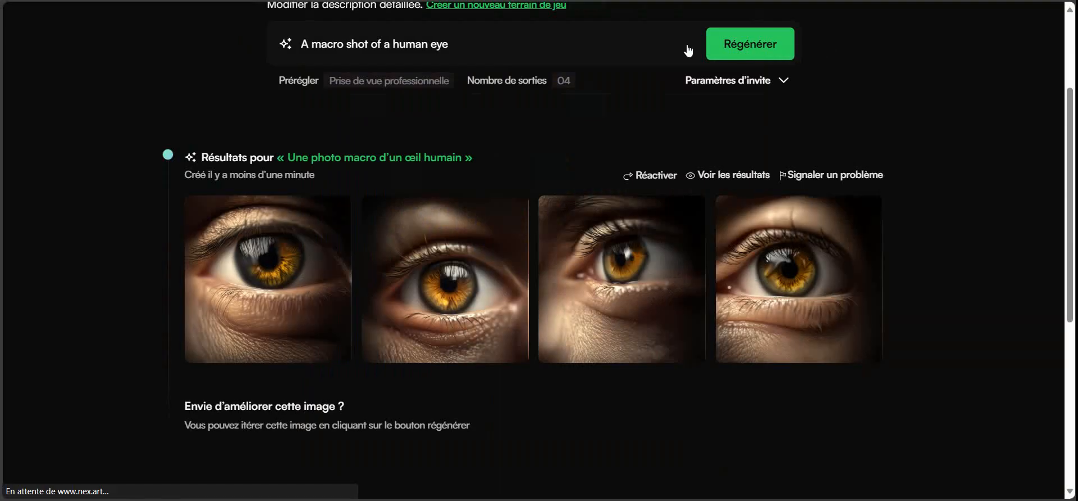
# Return to the home page and open the Risographe preset
pyautogui.scroll(3, 555, 252)
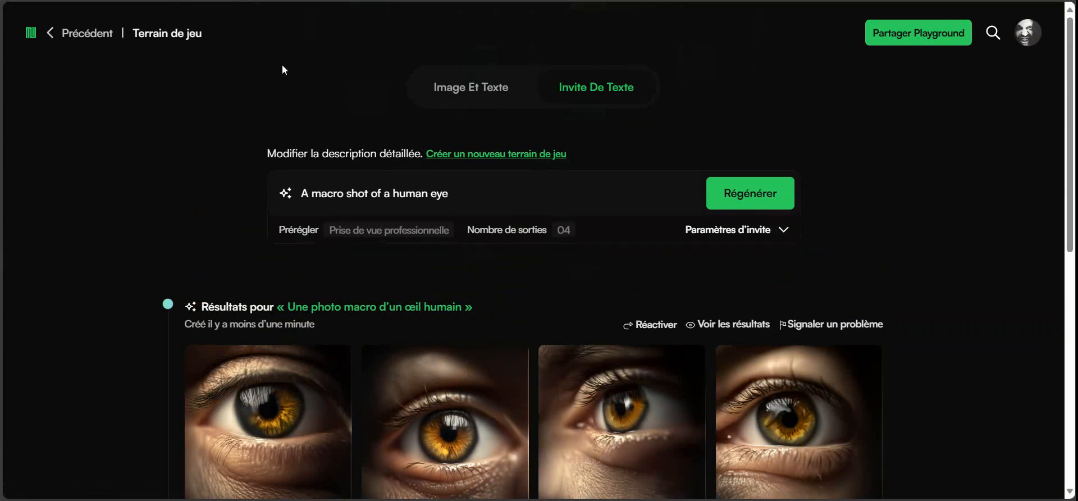
pyautogui.click(46, 35)
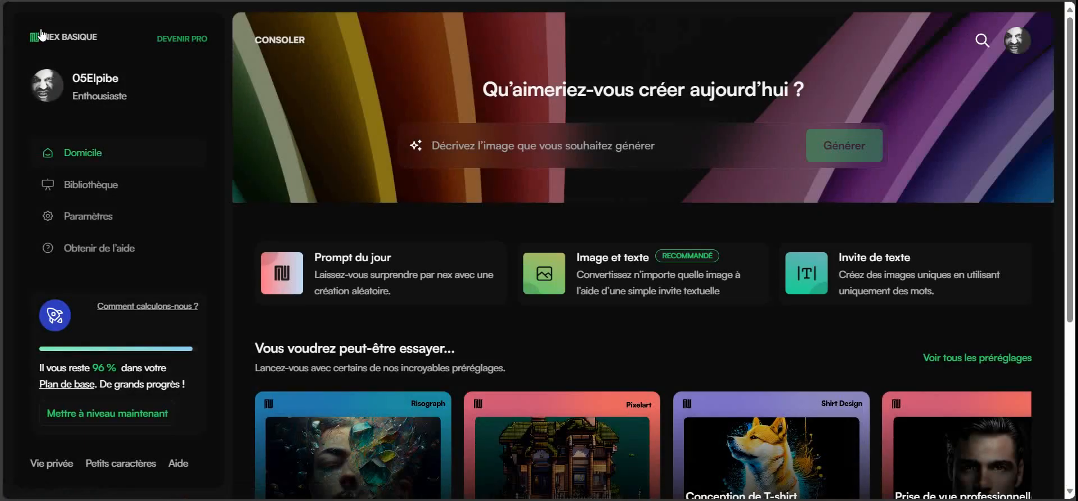
pyautogui.scroll(-5, 386, 220)
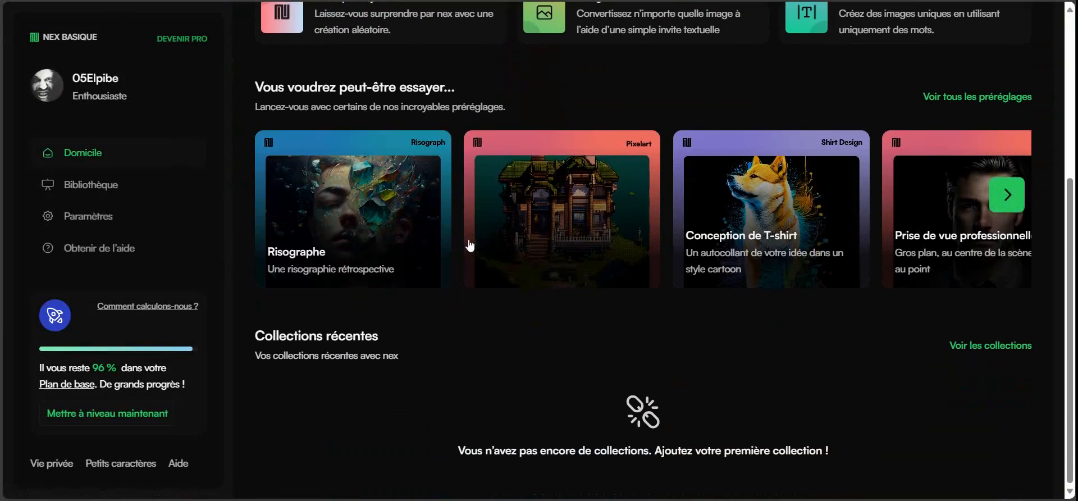
pyautogui.click(354, 195)
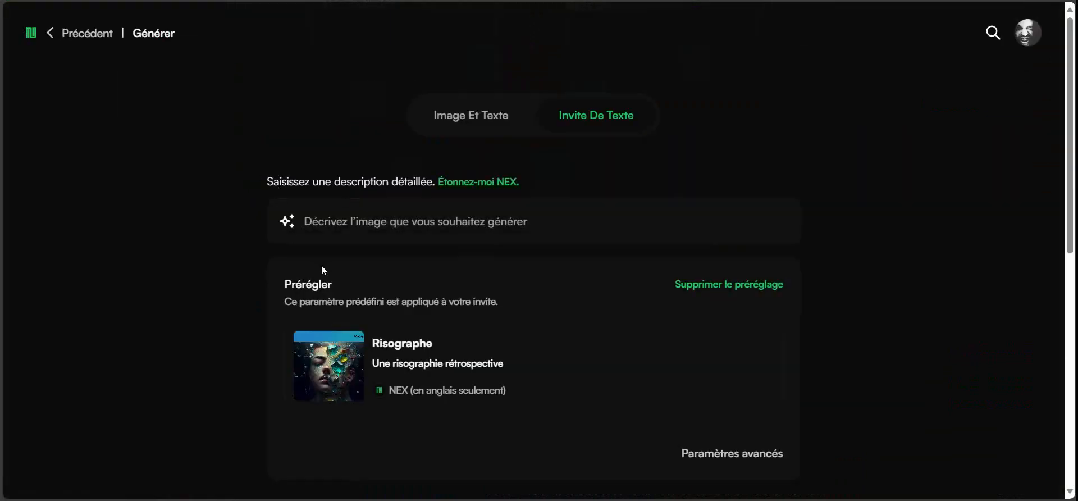
# Generate images with the Risographe preset from a NEX-suggested prompt such as "A beautiful woman, risograph, retro printer style, black background, dual tones"
pyautogui.click(488, 188)
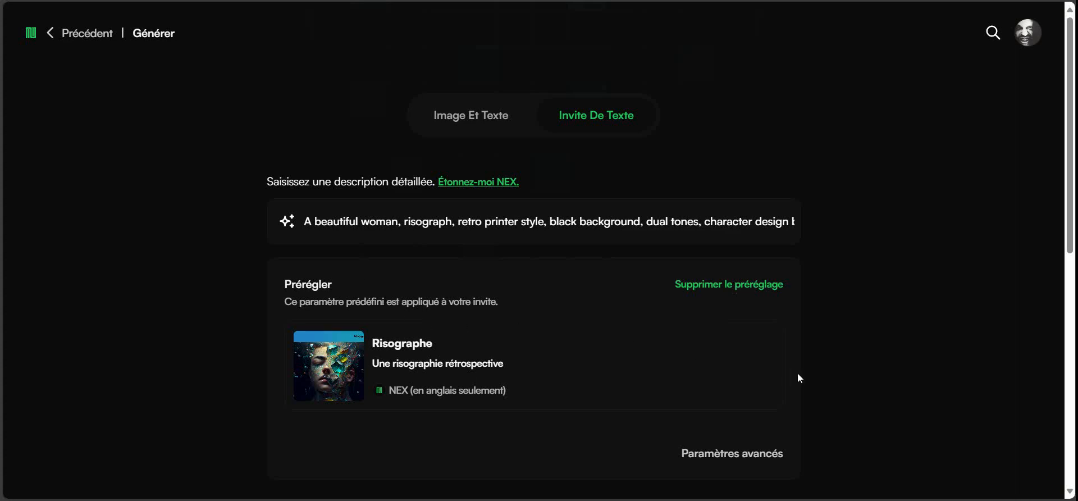
pyautogui.scroll(-6, 788, 317)
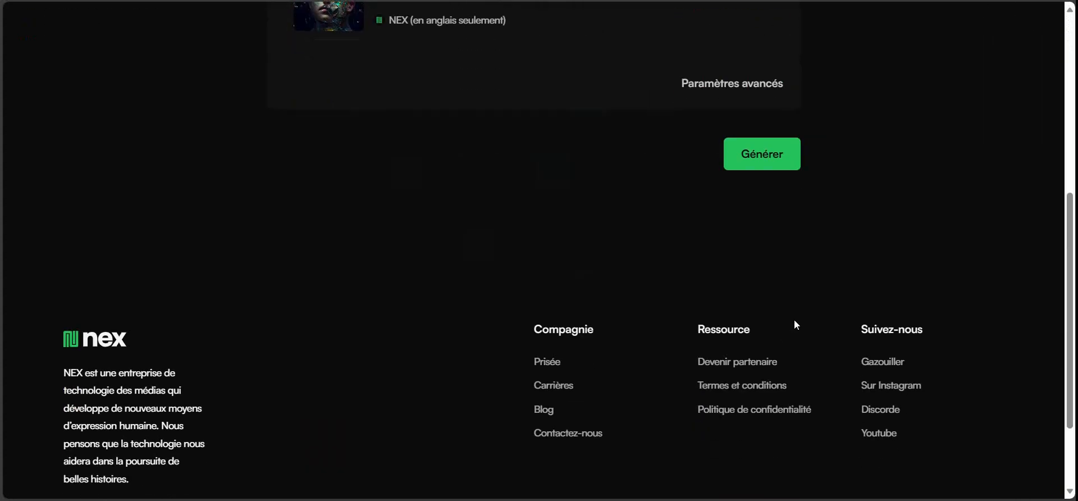
pyautogui.click(778, 160)
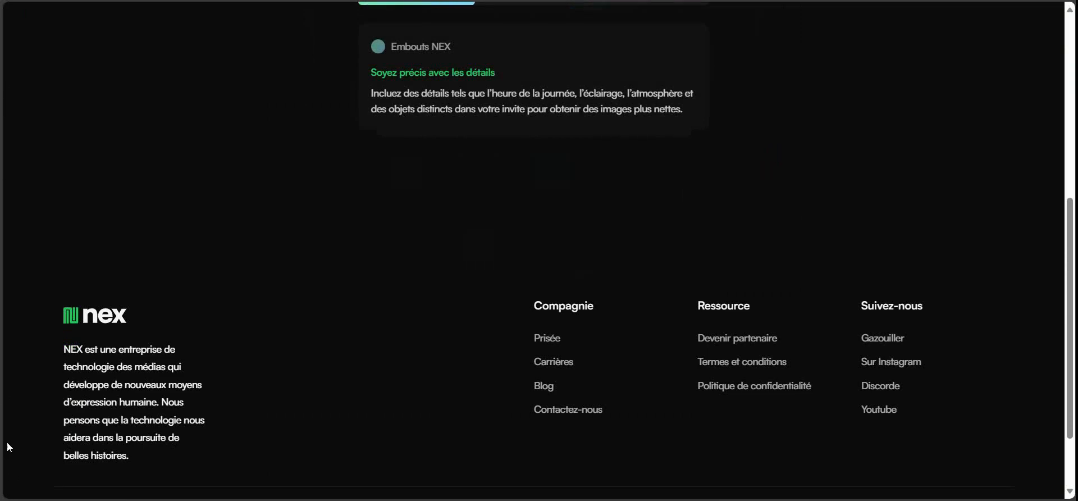
pyautogui.scroll(5, 258, 298)
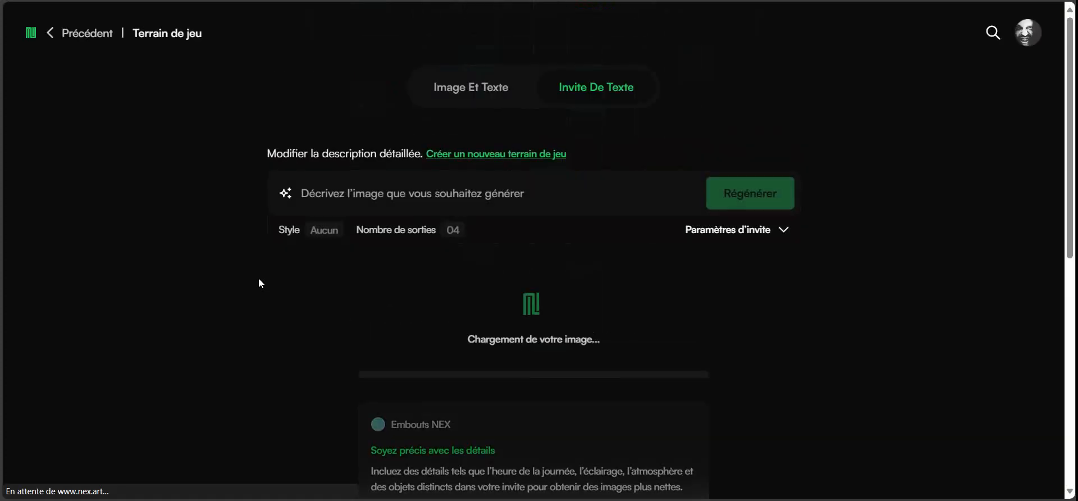
# Examine all four risograph portraits of the woman enlarged one after another
pyautogui.scroll(-1, 185, 174)
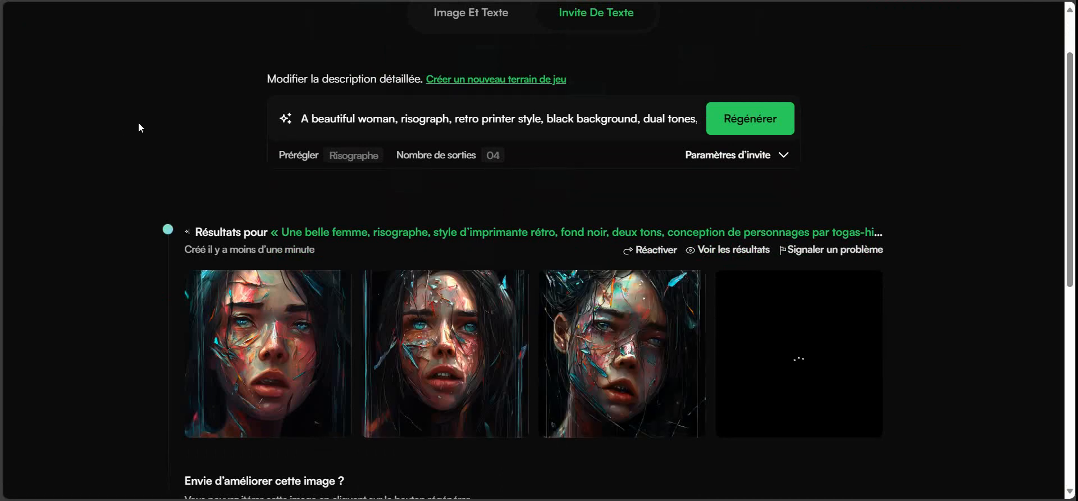
pyautogui.scroll(-1, 154, 241)
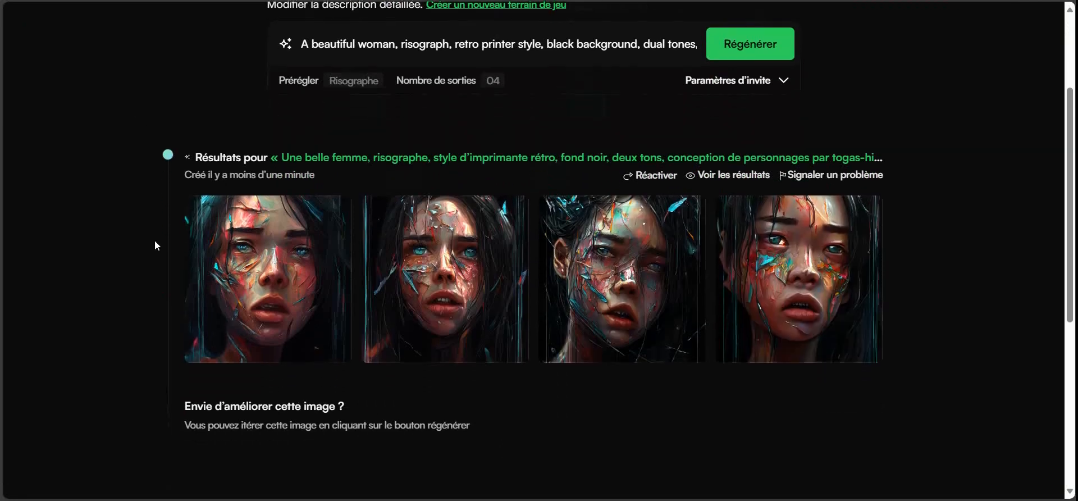
pyautogui.click(291, 264)
pyautogui.scroll(-3, 337, 236)
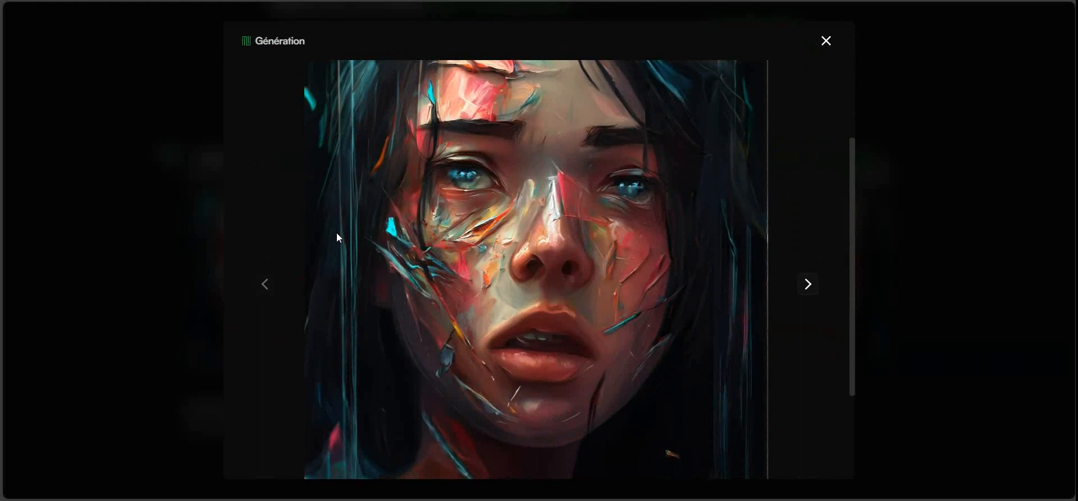
pyautogui.click(809, 291)
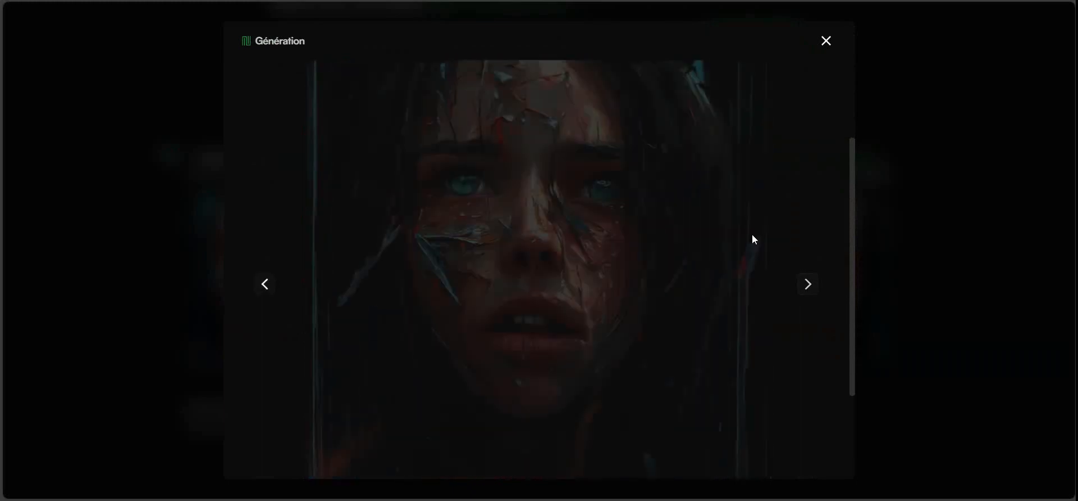
pyautogui.scroll(1, 337, 241)
pyautogui.scroll(-4, 358, 208)
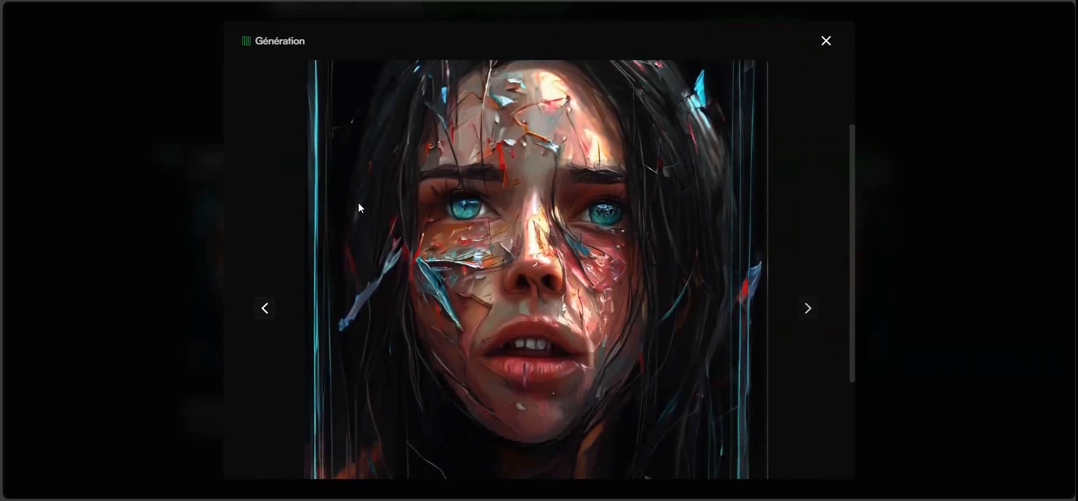
pyautogui.scroll(4, 396, 247)
pyautogui.scroll(-1, 397, 247)
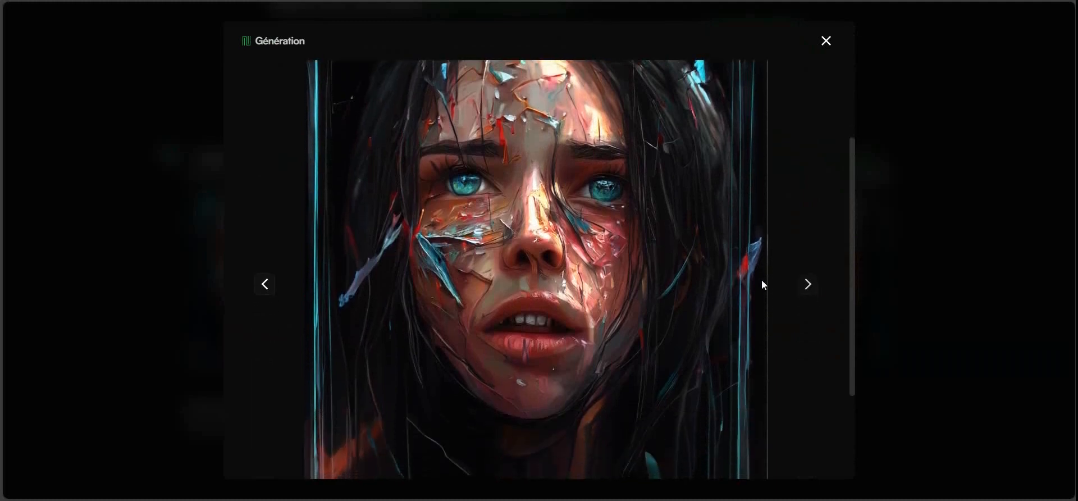
pyautogui.click(808, 286)
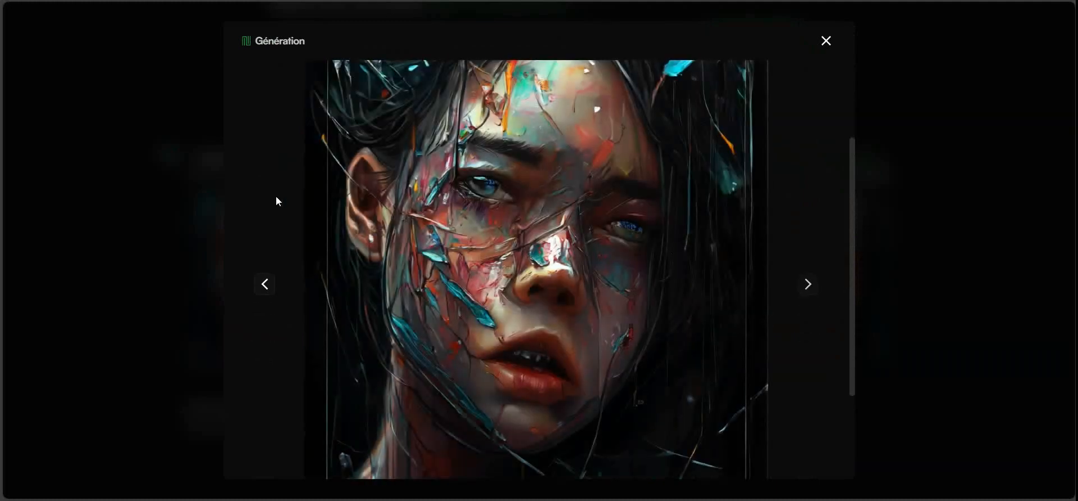
pyautogui.click(809, 286)
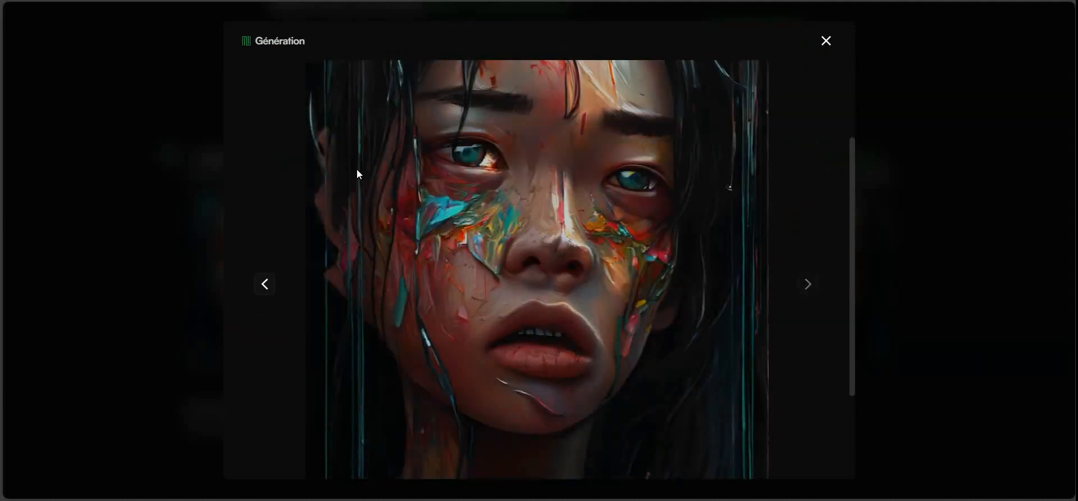
# Examine the fourth risograph portrait together with its full prompt and close the enlarged preview
pyautogui.scroll(2, 396, 282)
pyautogui.scroll(-2, 476, 312)
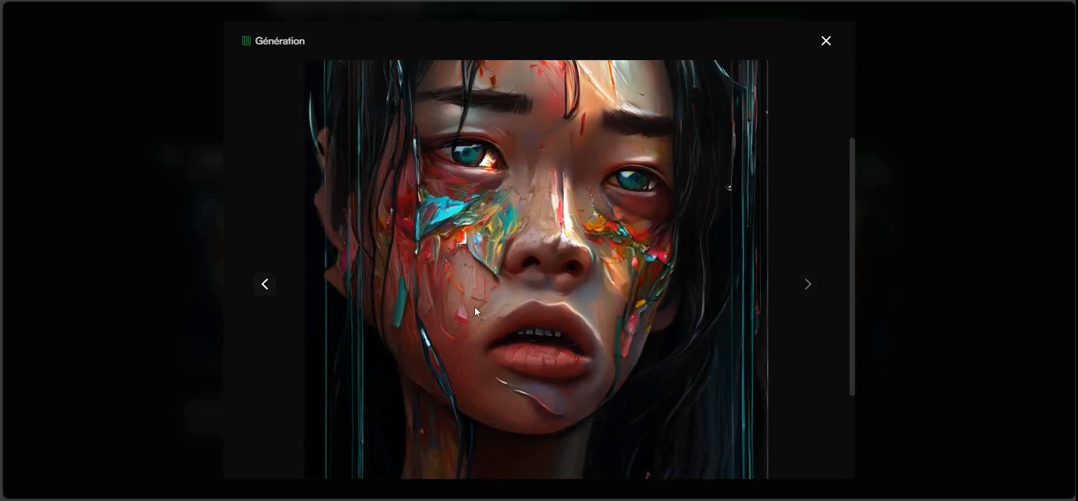
pyautogui.scroll(3, 444, 276)
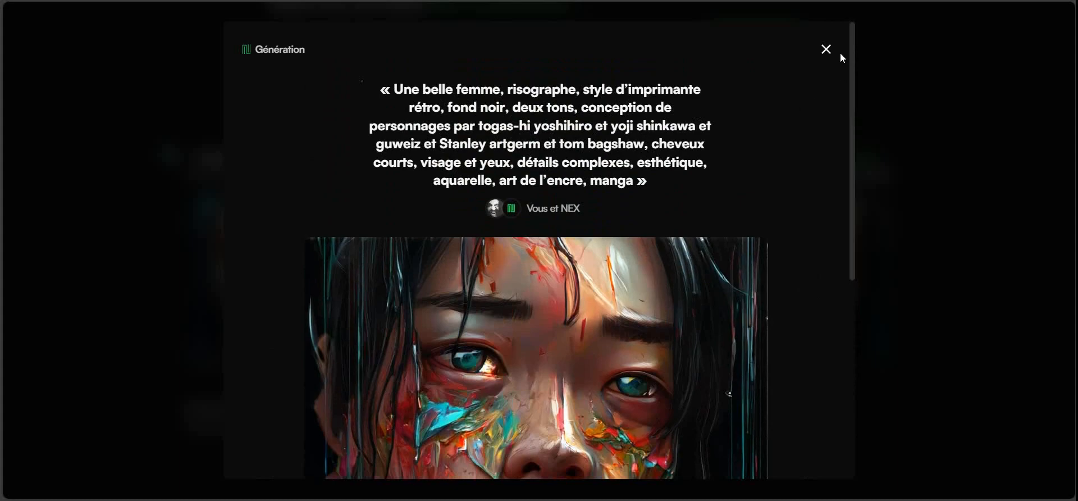
pyautogui.click(825, 49)
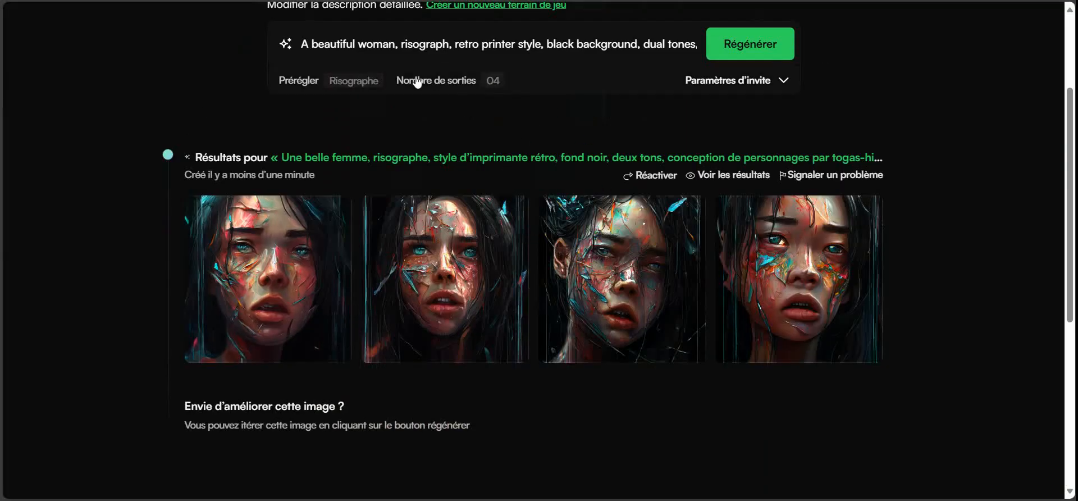
# Open the text prompt generation page and try selecting the Ilya style for a new image description
pyautogui.click(355, 83)
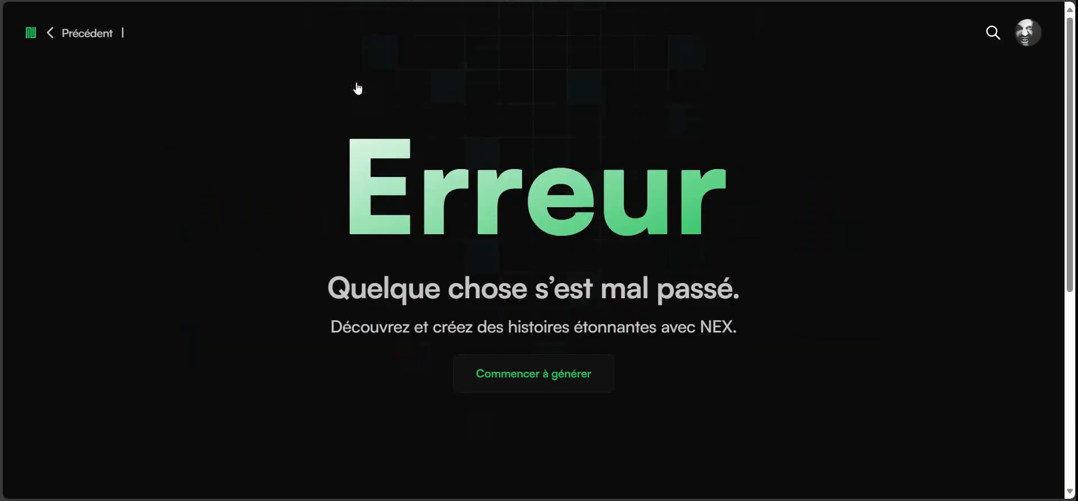
pyautogui.click(531, 376)
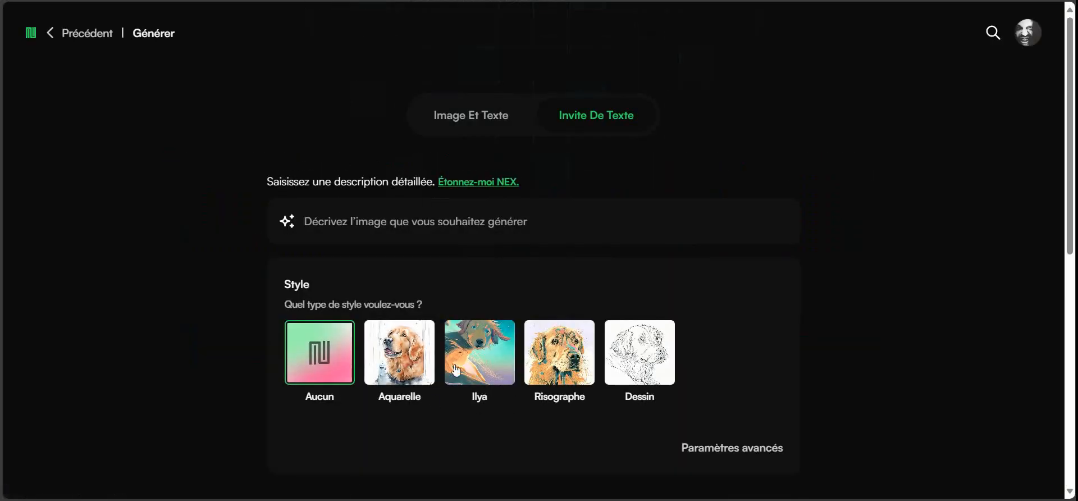
pyautogui.click(386, 349)
pyautogui.click(467, 357)
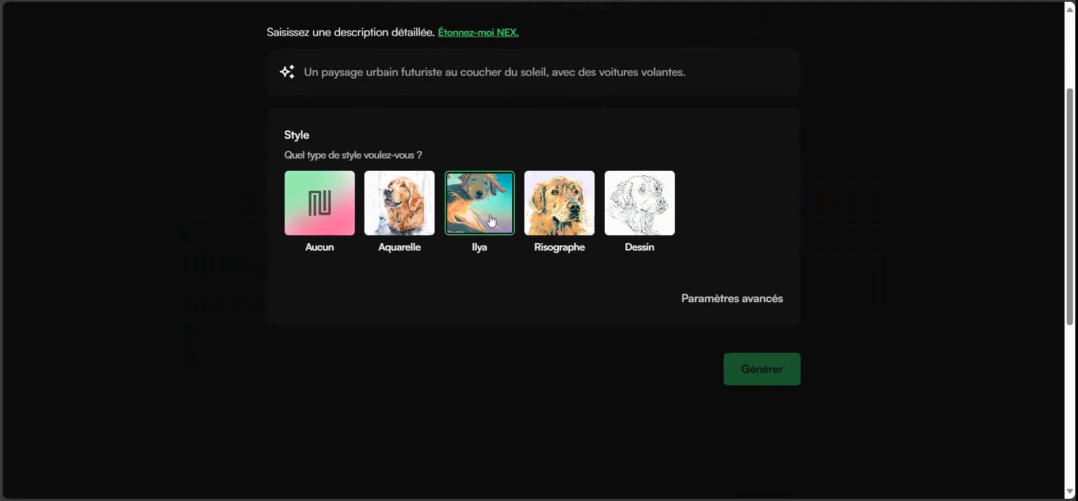
pyautogui.click(396, 73)
pyautogui.scroll(3, 221, 77)
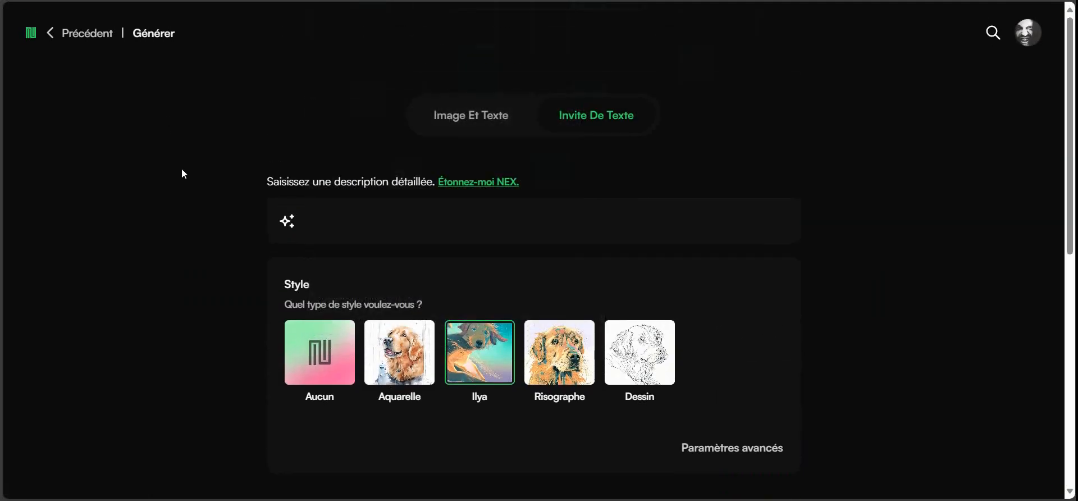
# Return to the home page and look over its suggested presets and recent collections
pyautogui.click(31, 37)
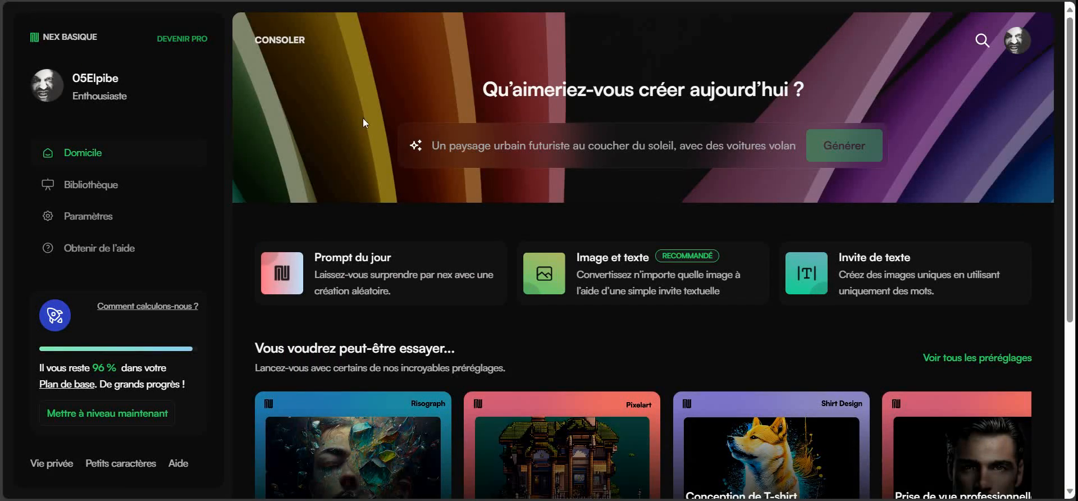
pyautogui.scroll(-5, 533, 133)
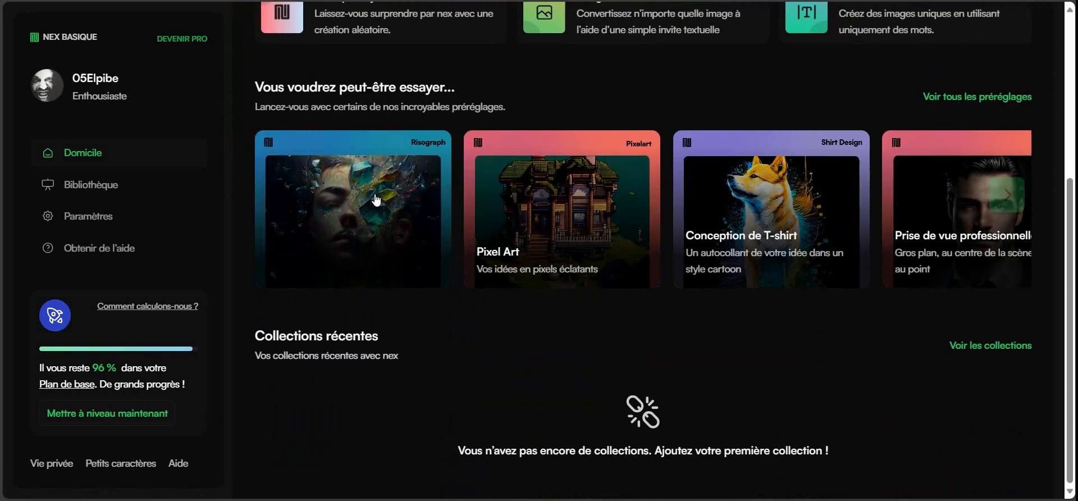
pyautogui.scroll(3, 393, 213)
pyautogui.scroll(3, 379, 199)
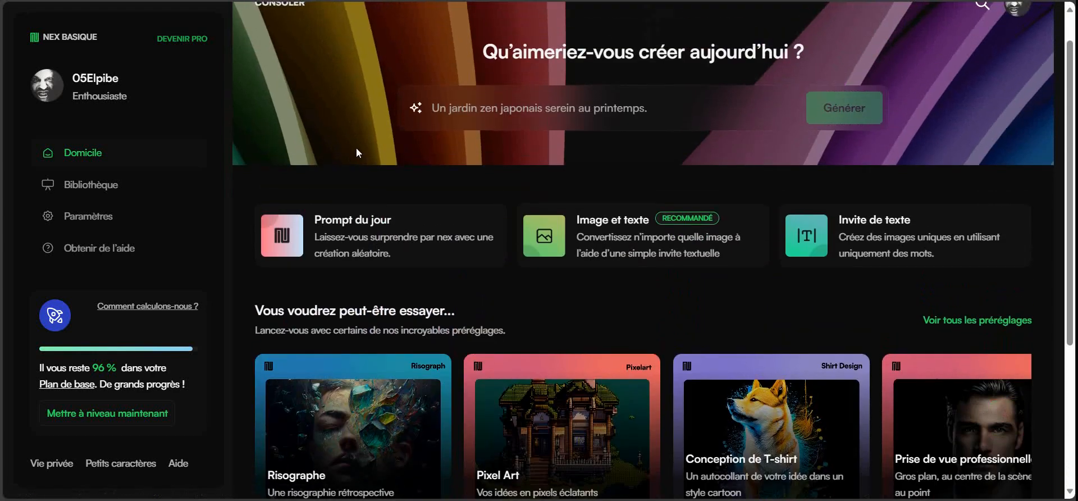